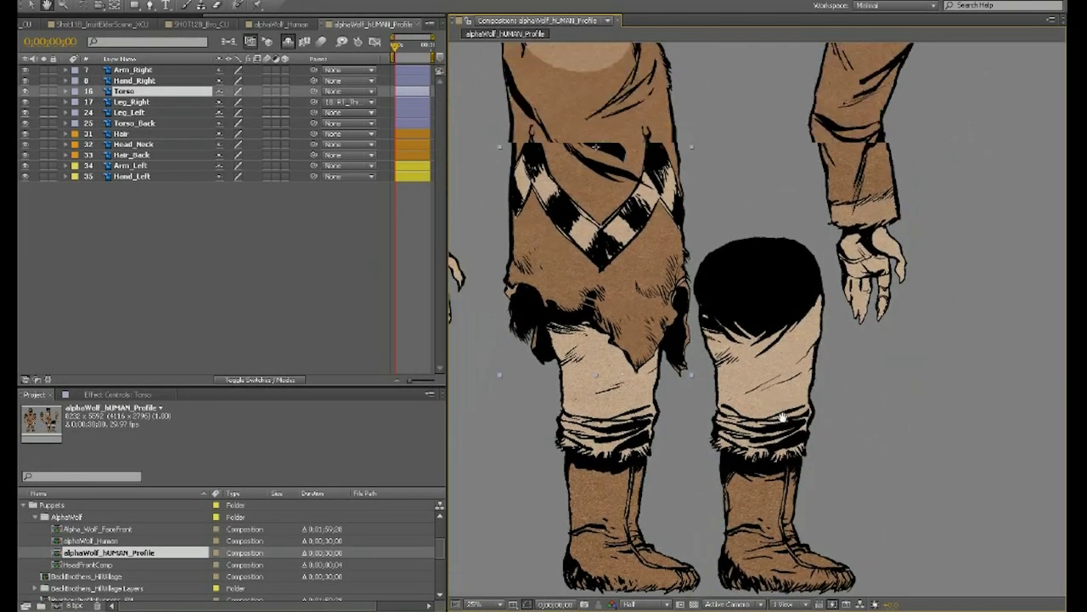
# Move the Leg_Left layer sideways into the empty area beyond the detached arm and hand.
pyautogui.moveTo(783, 417); pyautogui.dragTo(783, 323)
pyautogui.press('v')
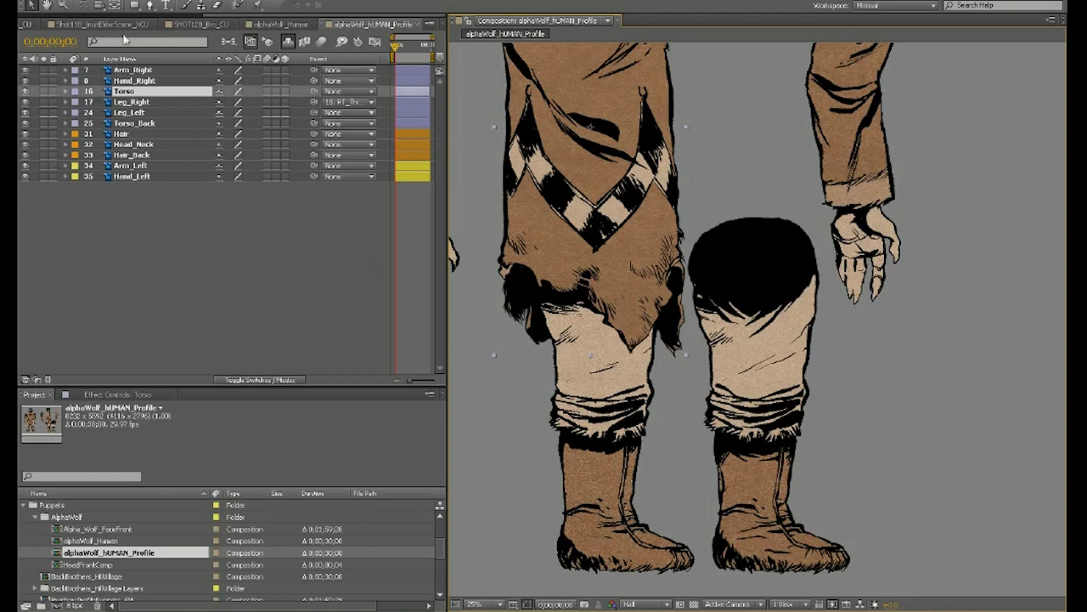
pyautogui.click(124, 133)
pyautogui.click(128, 123)
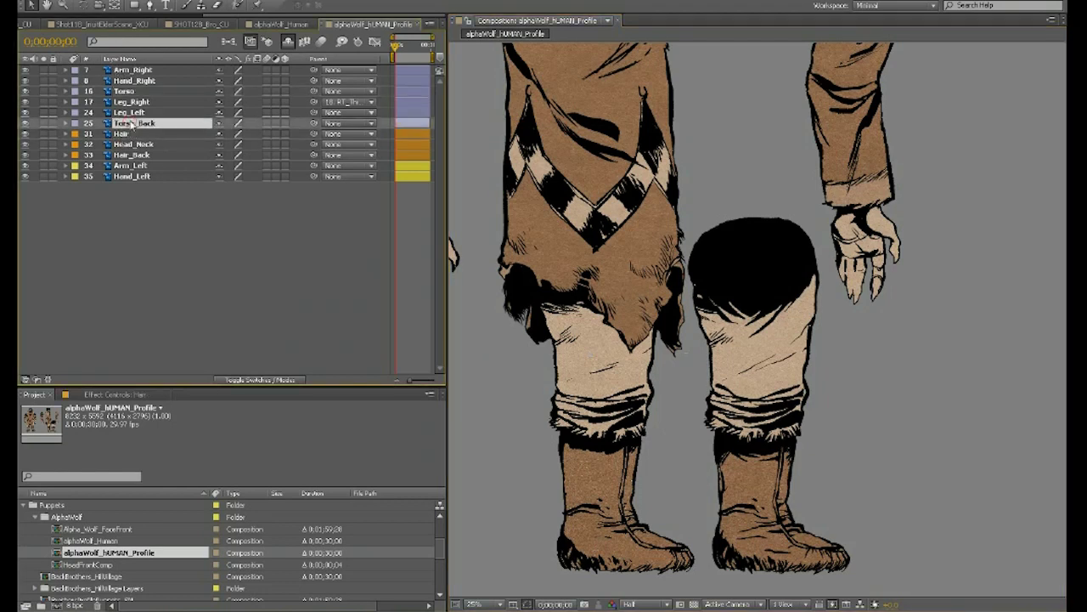
pyautogui.click(129, 112)
pyautogui.click(132, 102)
pyautogui.click(134, 113)
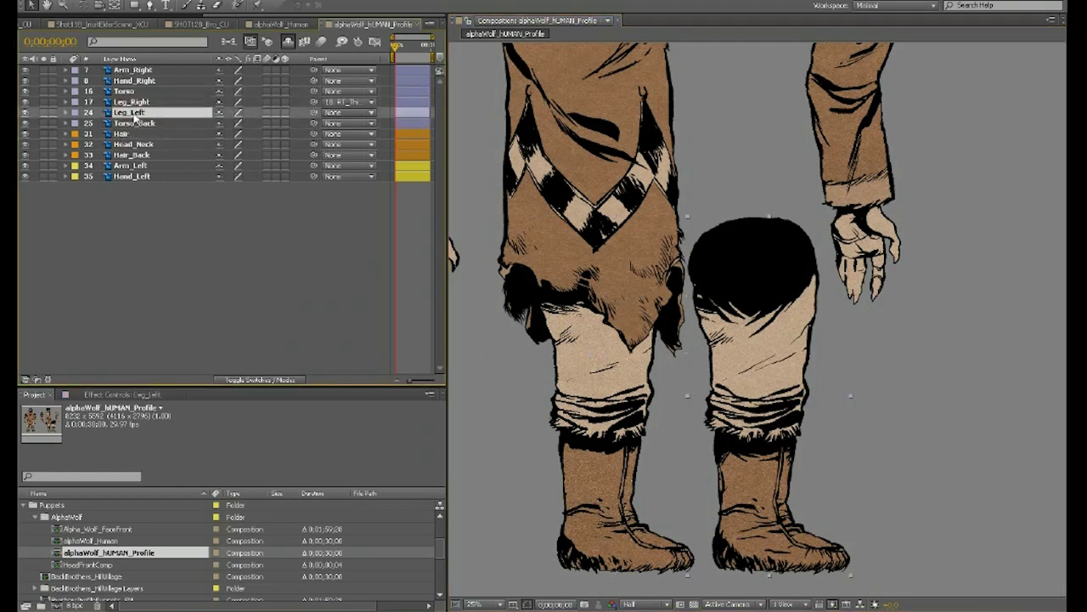
pyautogui.moveTo(760, 296); pyautogui.dragTo(609, 260)
pyautogui.moveTo(604, 260); pyautogui.dragTo(673, 267)
pyautogui.press('space')
# Create a null object and place it on the black upper end of the left leg.
pyautogui.click(102, 2)
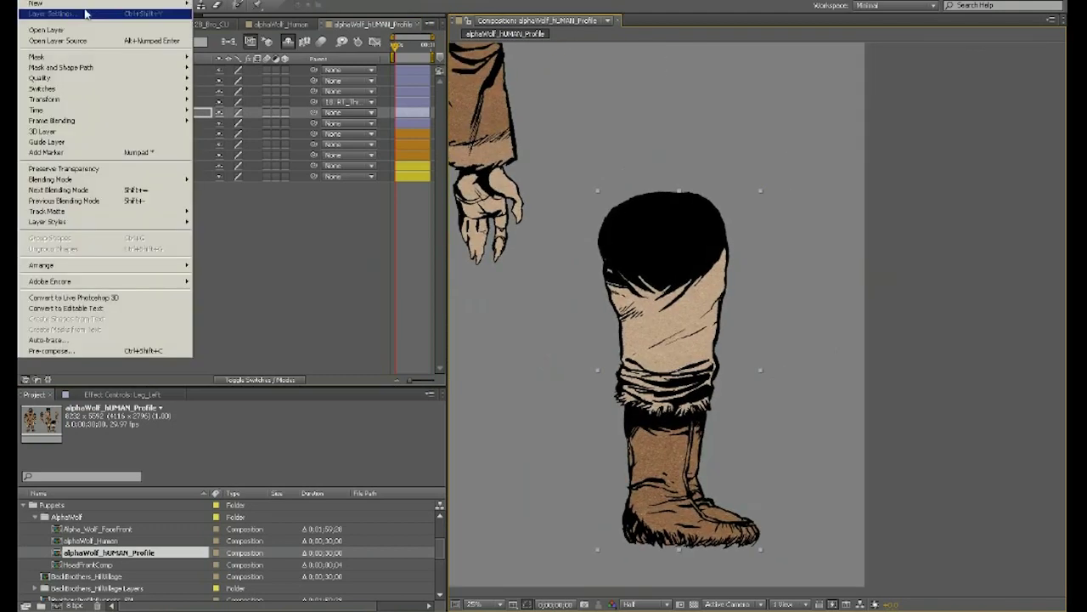
pyautogui.moveTo(124, 6)
pyautogui.click(239, 45)
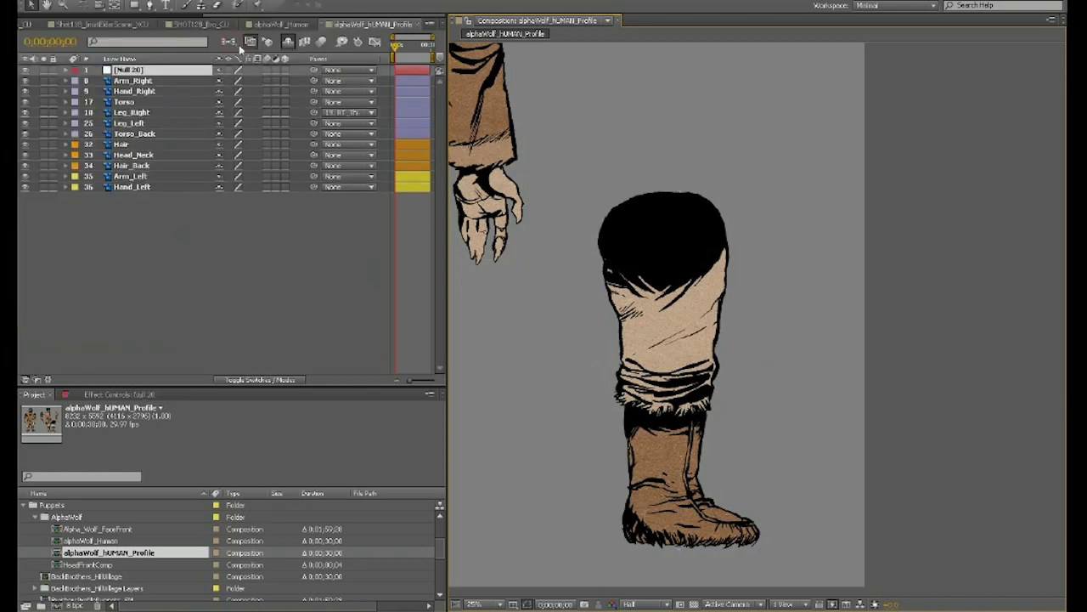
pyautogui.moveTo(628, 356); pyautogui.dragTo(898, 367)
pyautogui.press('v')
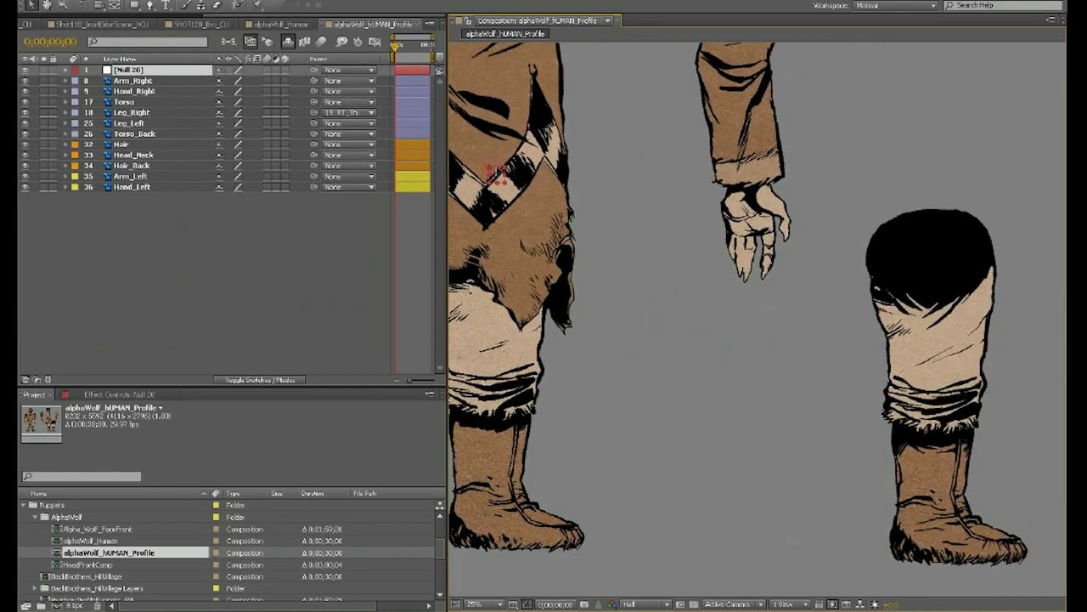
pyautogui.moveTo(497, 174)
pyautogui.mouseDown()
pyautogui.moveTo(954, 291)
pyautogui.moveTo(941, 272)
pyautogui.mouseUp()
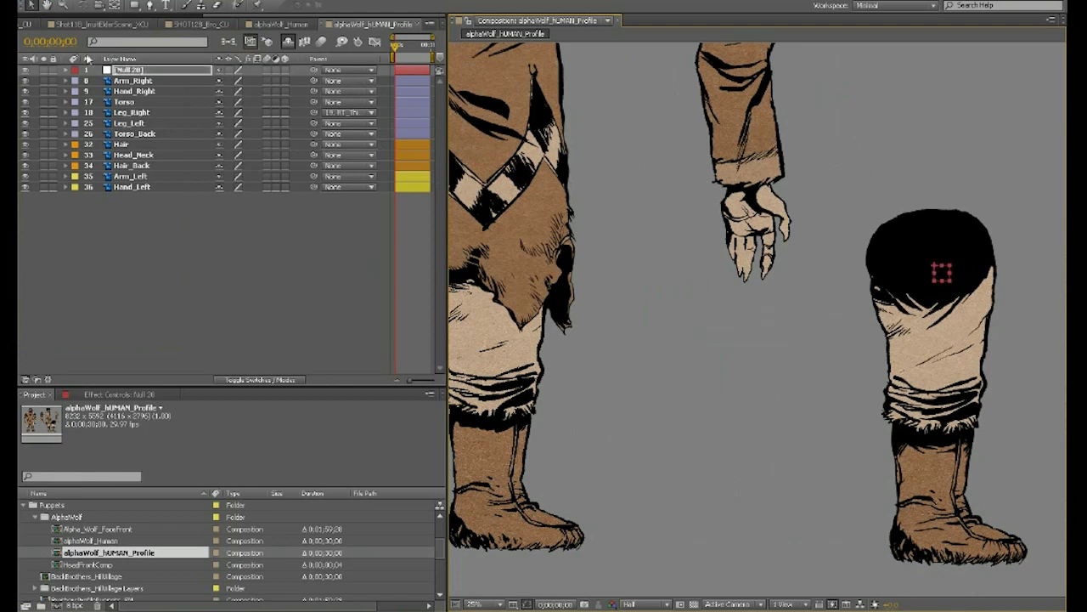
# Give the new null a green label and rename it Leg_Left_Tibia.
pyautogui.click(76, 70)
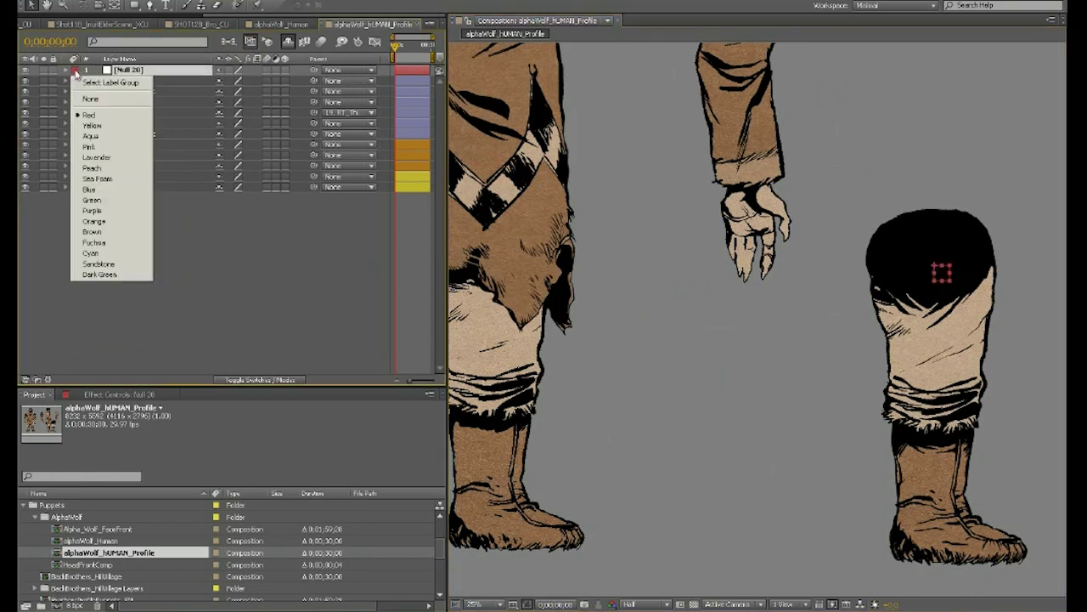
pyautogui.click(127, 201)
pyautogui.press('Return')
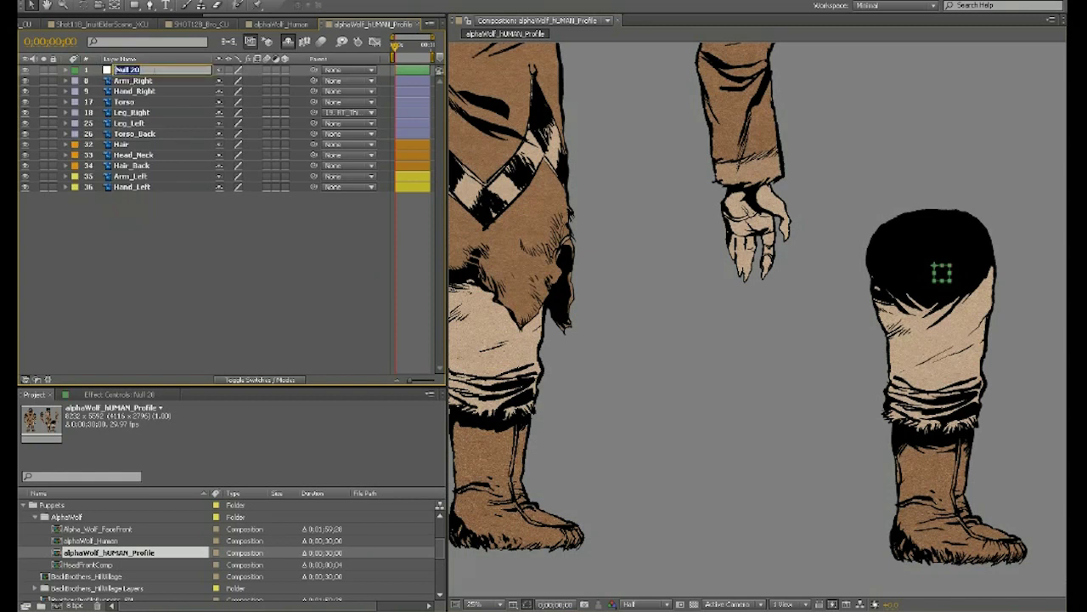
pyautogui.write('Leg_Left_')
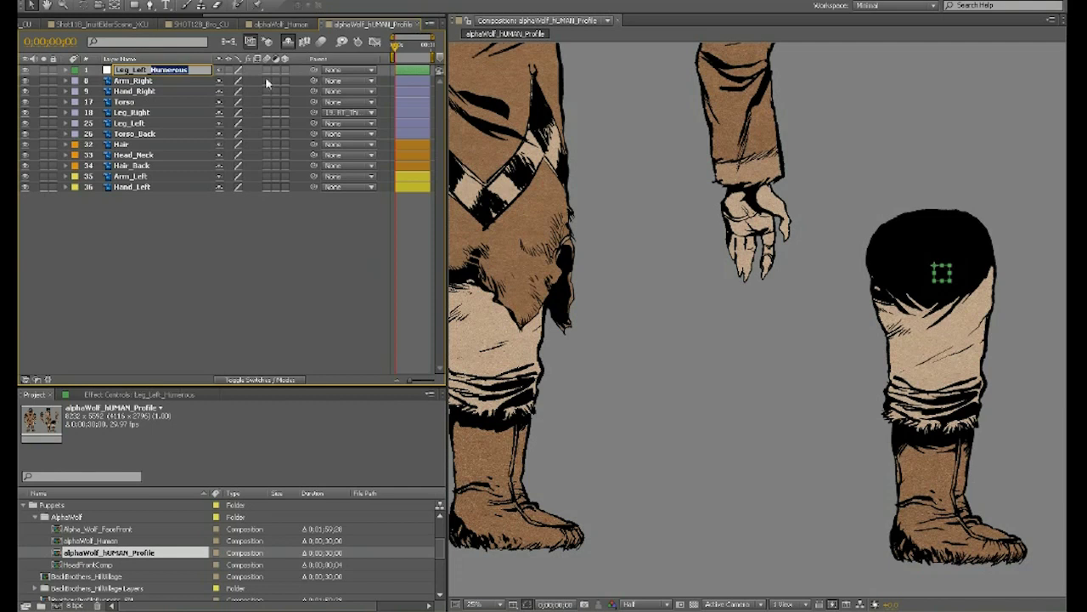
pyautogui.write('Tibia')
pyautogui.press('Return')
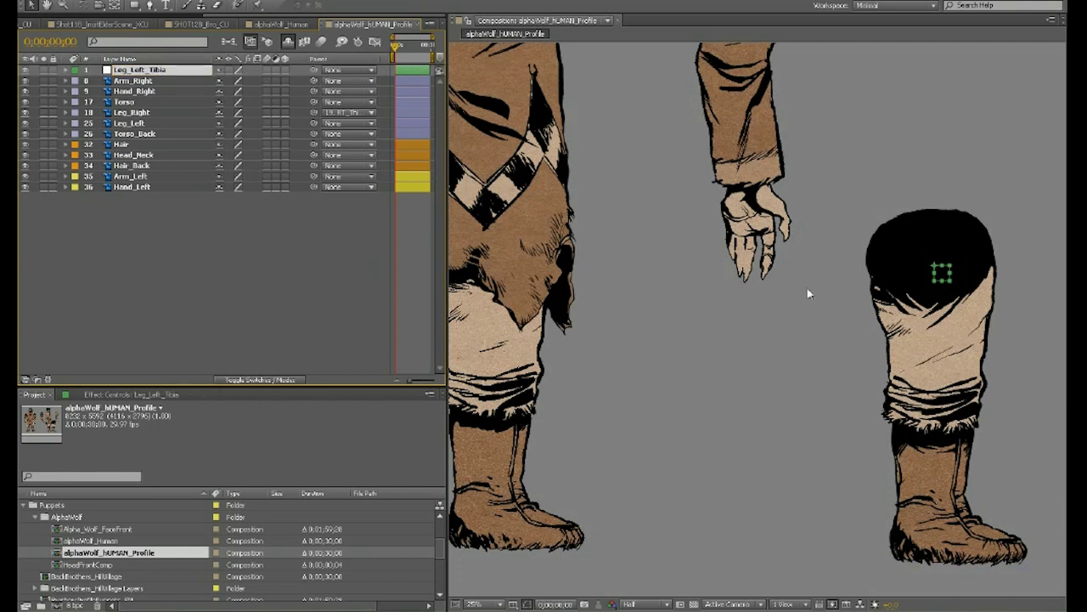
# Duplicate the tibia null, rename the copy Leg_Left_Knee and place it on the gathered trouser folds above the boot.
pyautogui.moveTo(933, 262); pyautogui.dragTo(732, 269)
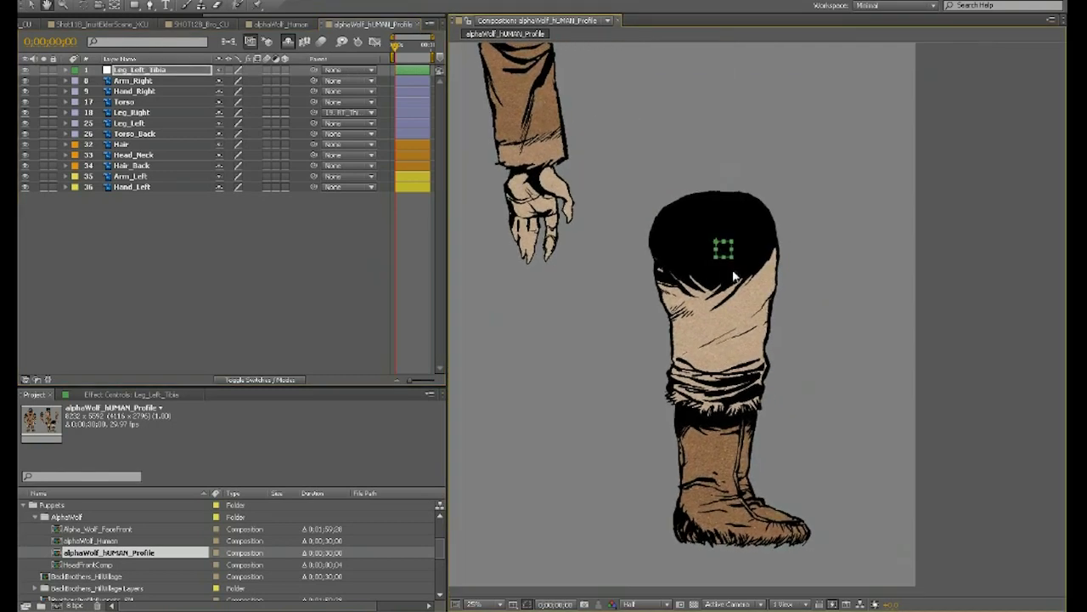
pyautogui.scroll(2, 732, 269)
pyautogui.moveTo(706, 326); pyautogui.dragTo(697, 298)
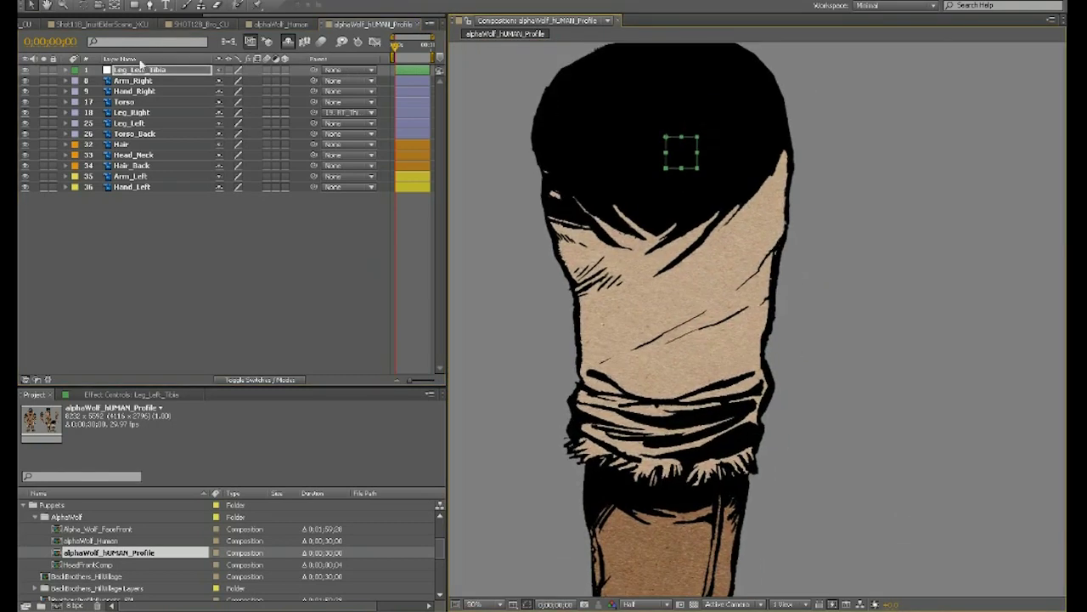
pyautogui.hotkey('ctrl', 'd')
pyautogui.press('Return')
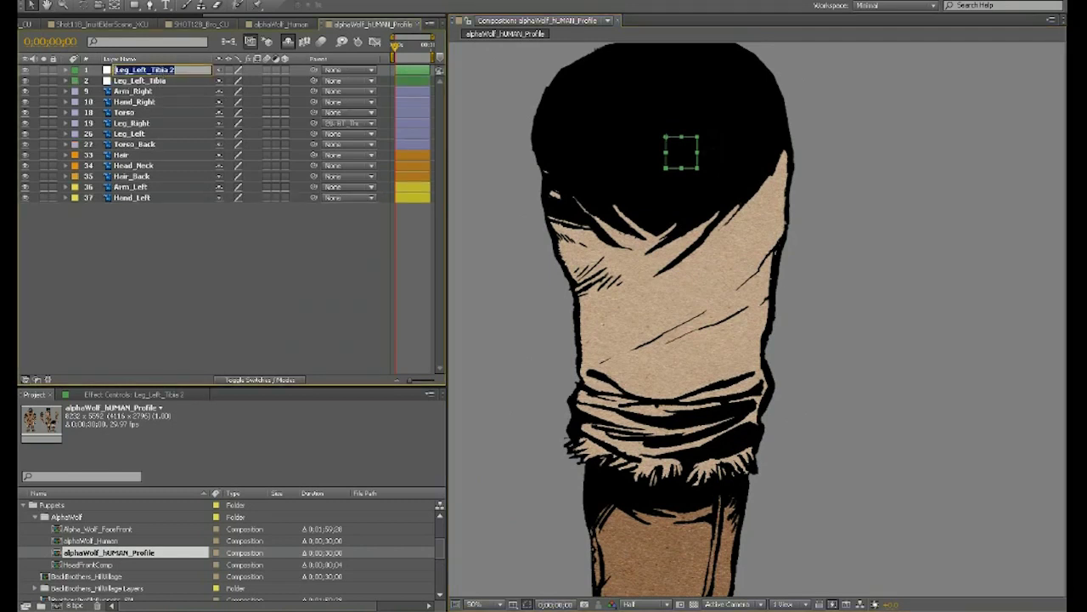
pyautogui.press('Right')
pyautogui.press('Return')
pyautogui.moveTo(668, 138); pyautogui.dragTo(712, 406)
# Duplicate the knee null, place the copy at the boot's ankle and rename it Leg_Left_Ankle.
pyautogui.press('space')
pyautogui.moveTo(698, 480); pyautogui.dragTo(672, 257)
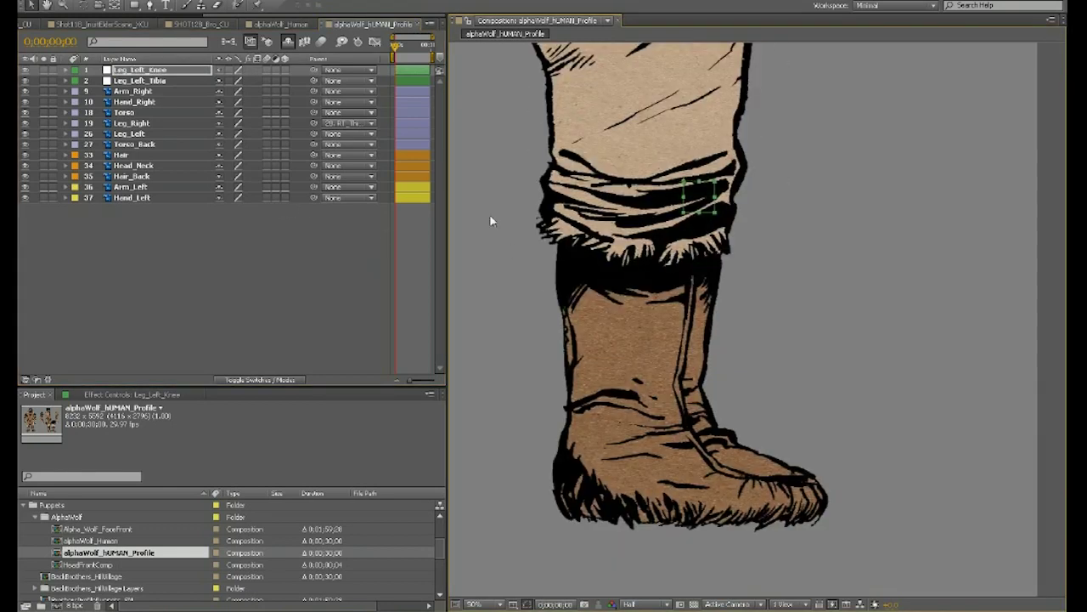
pyautogui.hotkey('ctrl', 'd')
pyautogui.moveTo(680, 189); pyautogui.dragTo(678, 328)
pyautogui.moveTo(695, 280); pyautogui.dragTo(655, 432)
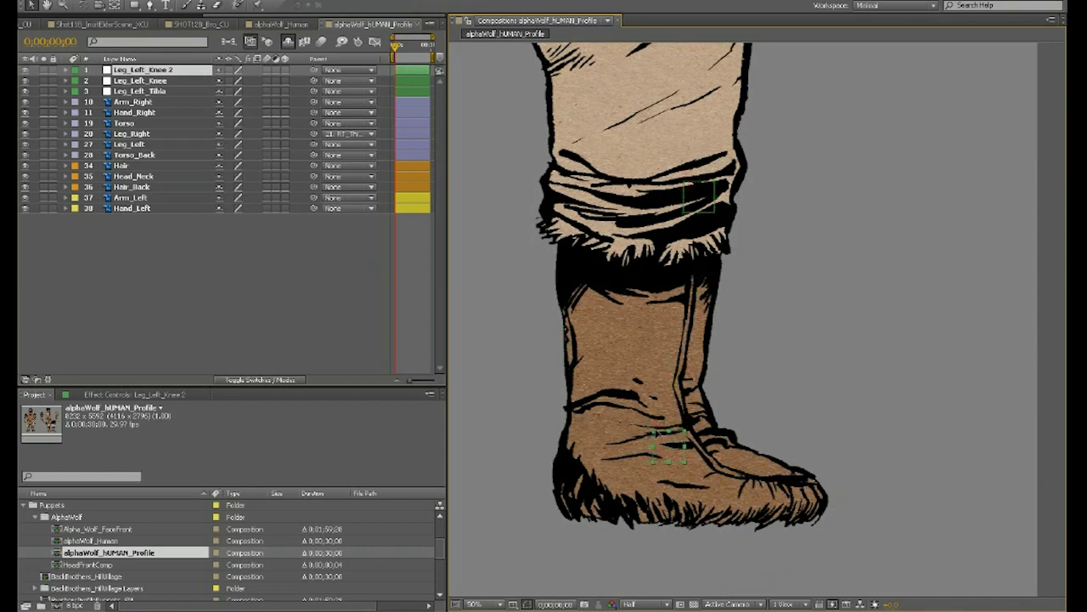
pyautogui.press('Return')
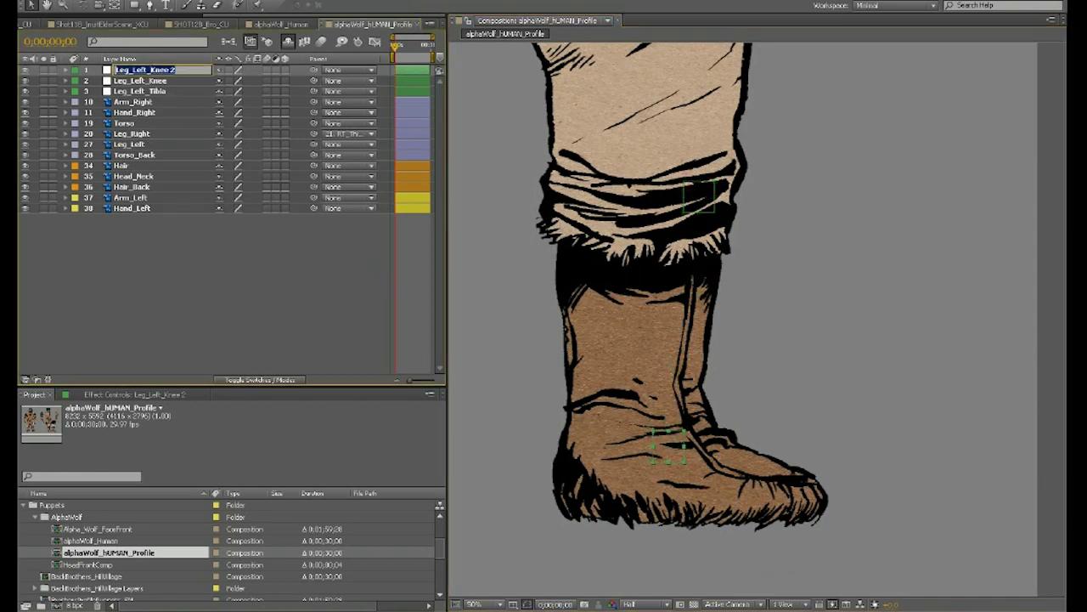
pyautogui.write('Ankle')
pyautogui.press('Return')
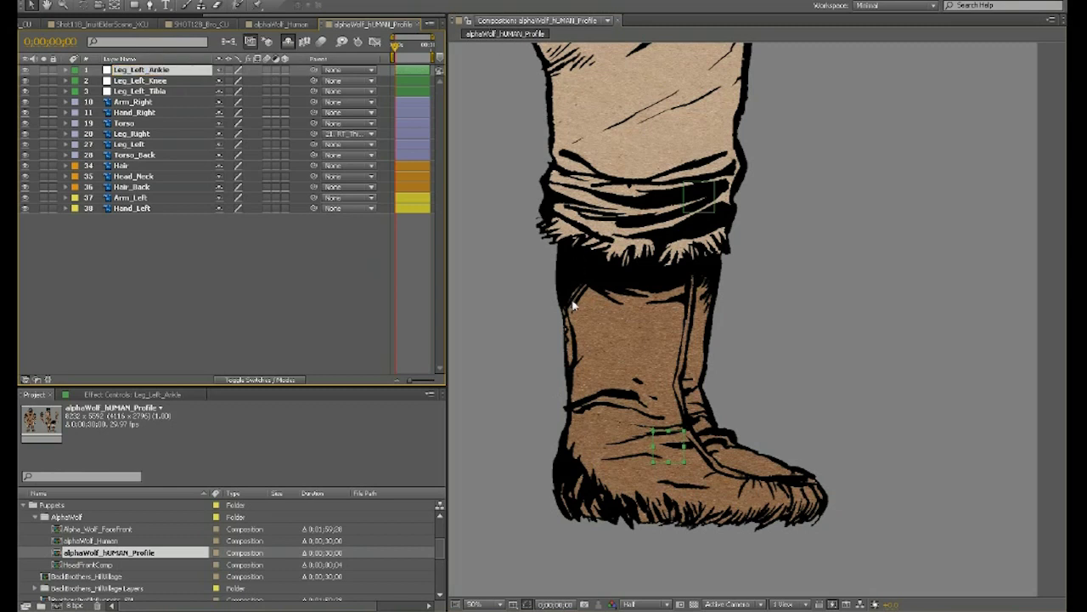
# Duplicate the ankle null and place the copy at the heel of the boot.
pyautogui.hotkey('ctrl', 'd')
pyautogui.moveTo(654, 432); pyautogui.dragTo(636, 456)
pyautogui.hotkey('ctrl', 'z')
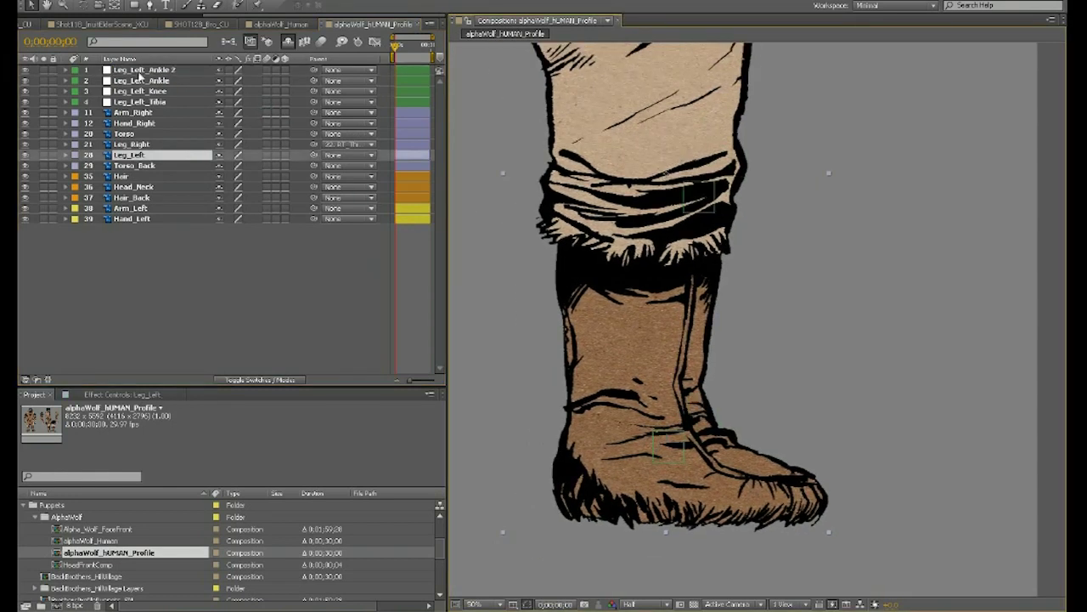
pyautogui.click(139, 73)
pyautogui.moveTo(658, 435); pyautogui.dragTo(594, 489)
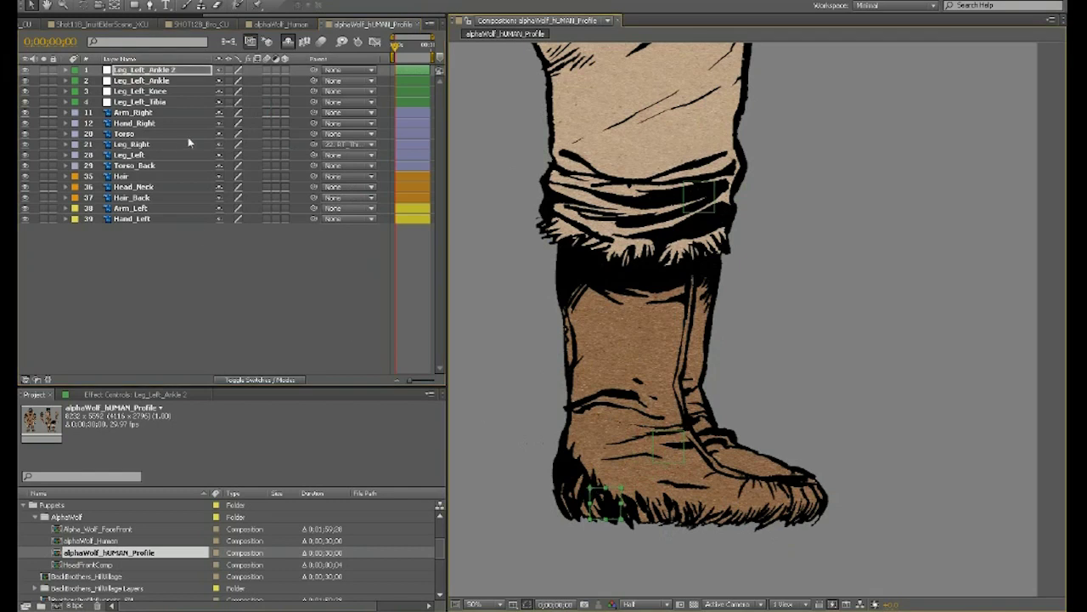
# Rename the null at the heel Leg_Left_Heel.
pyautogui.click(168, 72)
pyautogui.press('Return')
pyautogui.moveTo(150, 70); pyautogui.dragTo(179, 69)
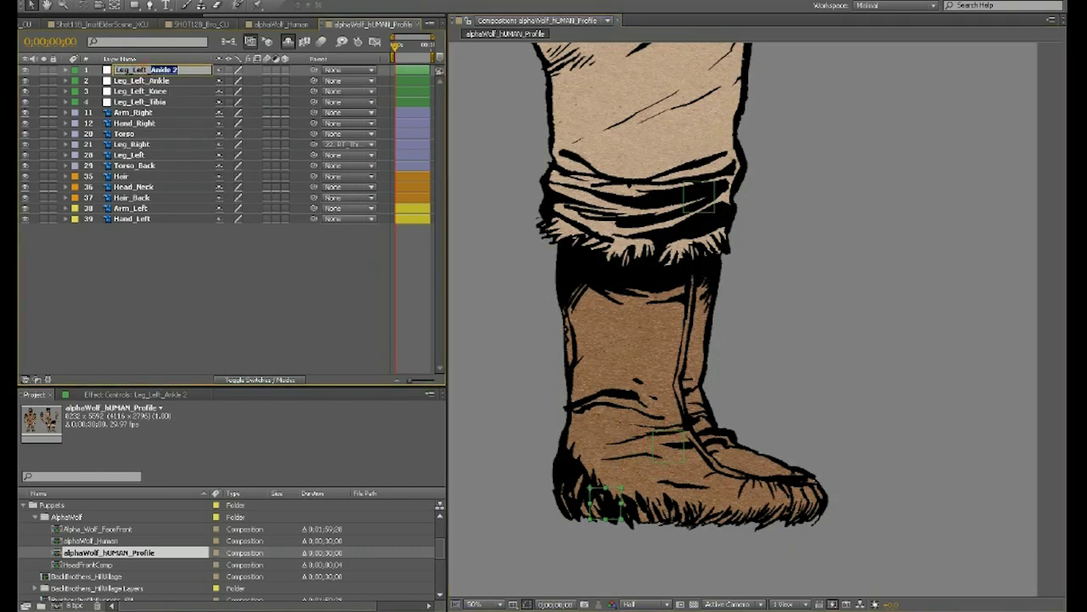
pyautogui.write('Heel')
pyautogui.press('Return')
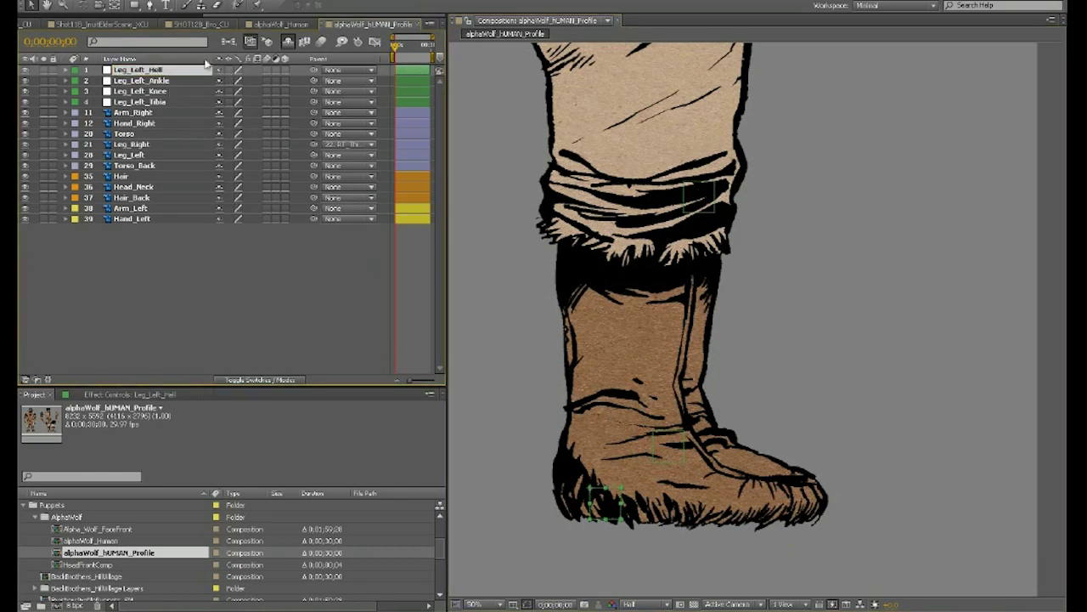
pyautogui.press('Return')
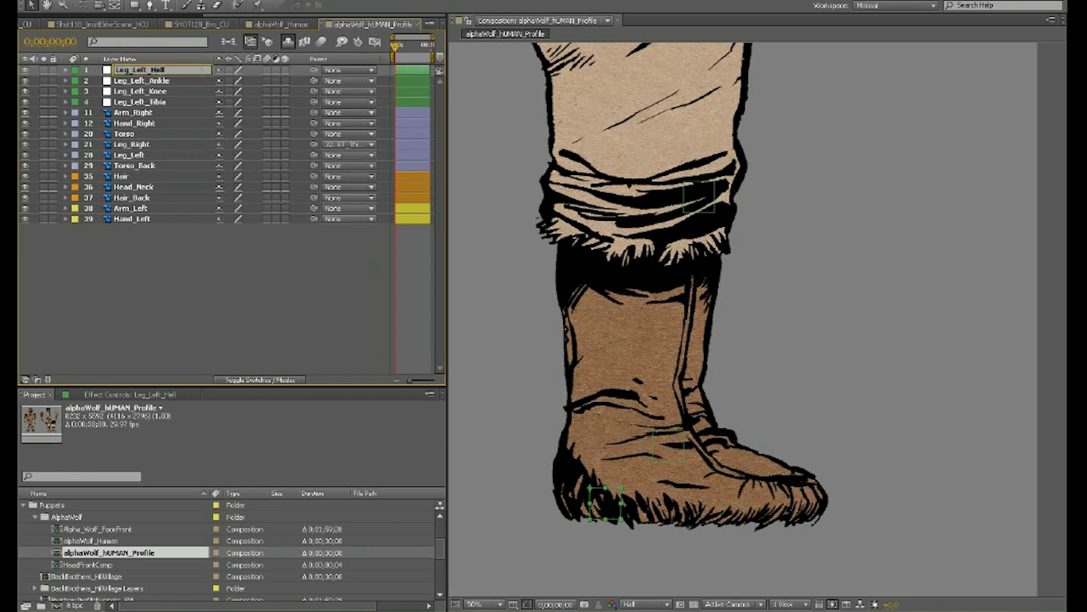
pyautogui.press('Return')
# Duplicate the heel null, place the copy at the tip of the boot and rename it Leg_Left_Toe.
pyautogui.hotkey('ctrl', 'd')
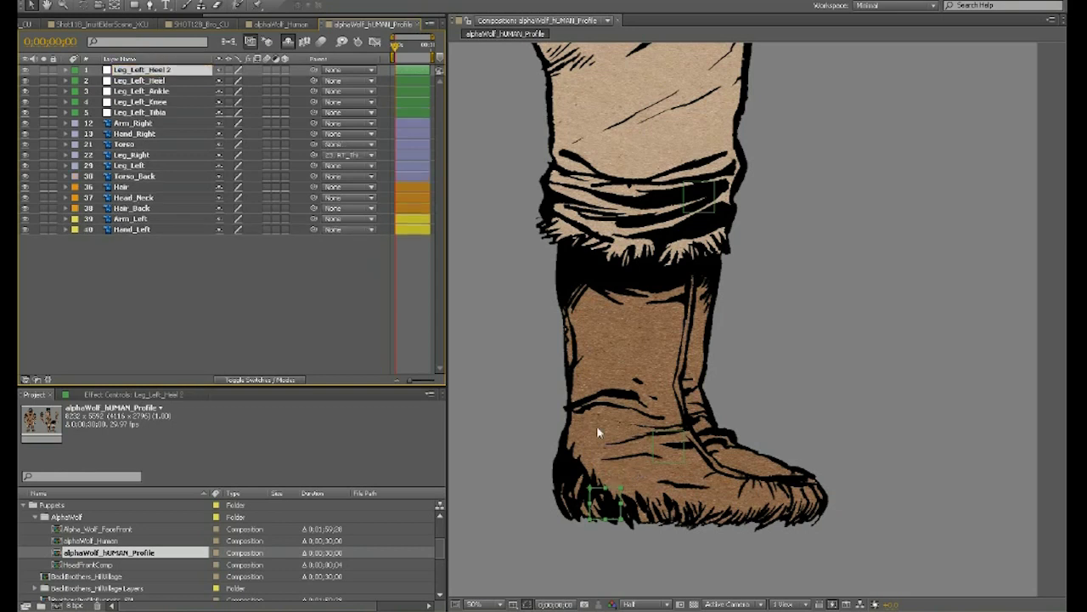
pyautogui.press('Return')
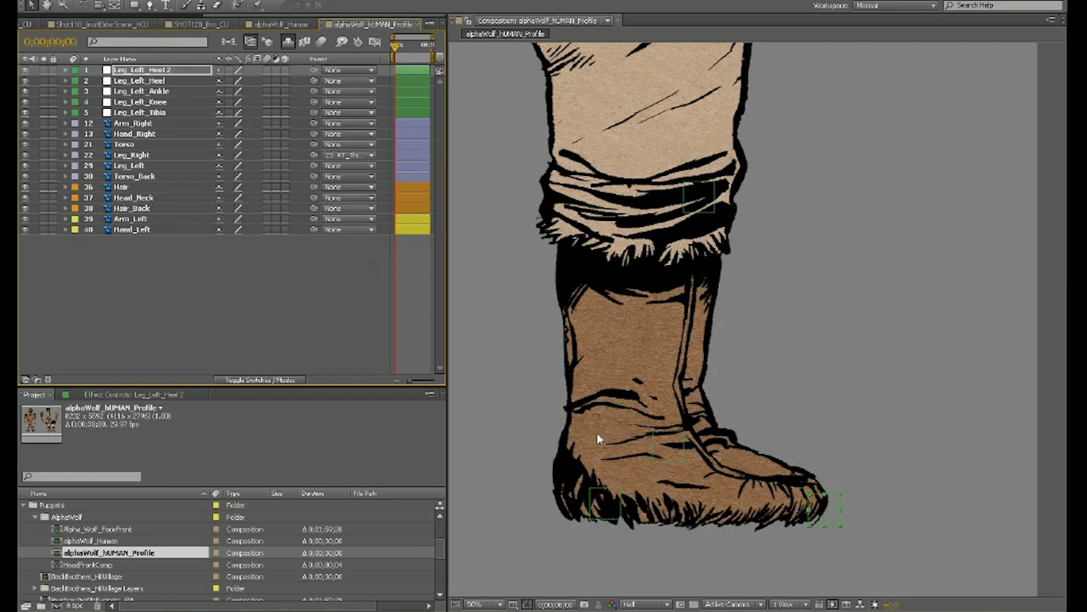
pyautogui.moveTo(150, 70); pyautogui.dragTo(174, 70)
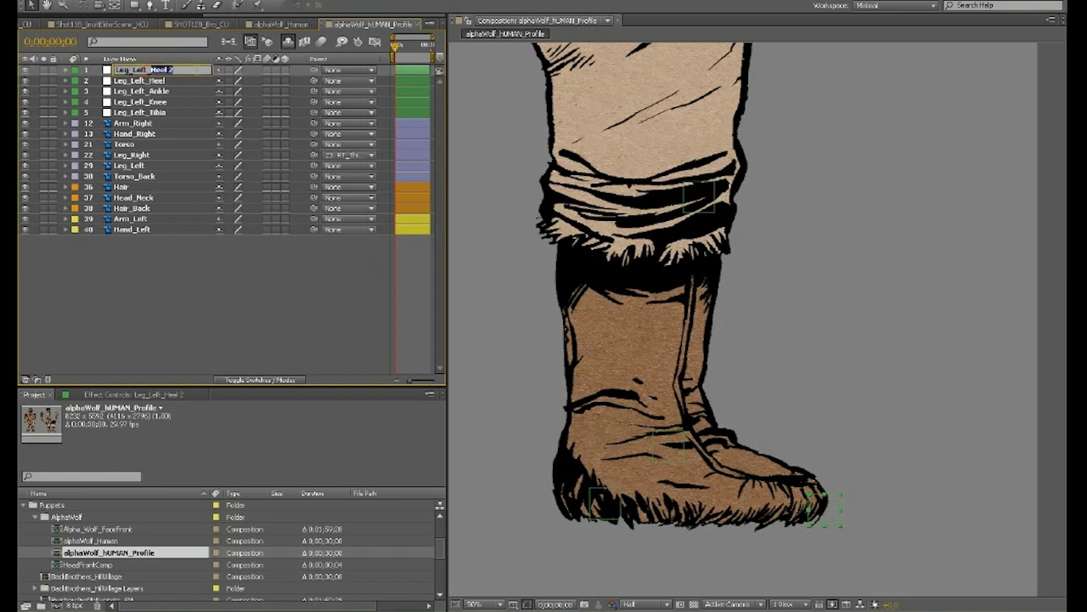
pyautogui.write('To')
pyautogui.press('Return')
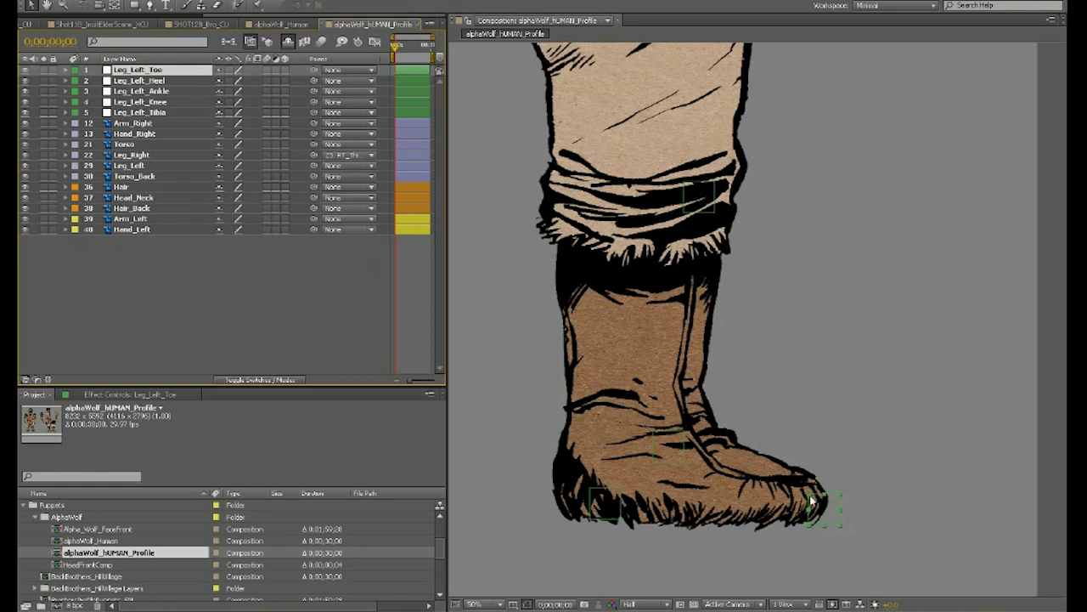
# Duplicate the toe null and place the copy at the ball of the foot, nudging it into position.
pyautogui.hotkey('ctrl', 'd')
pyautogui.moveTo(809, 495); pyautogui.dragTo(729, 502)
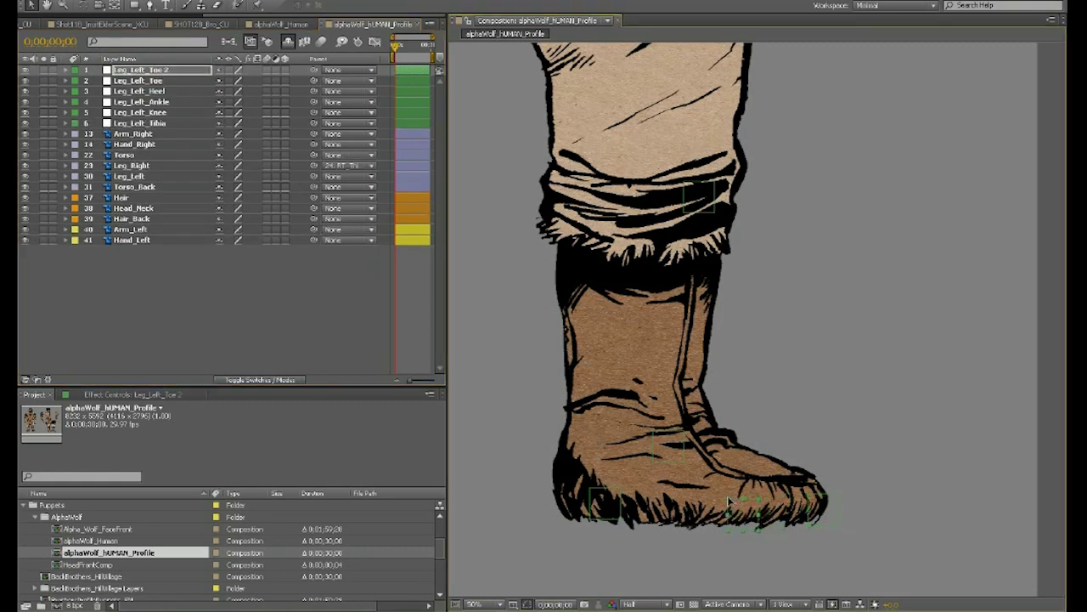
pyautogui.hotkey('shift', 'Right')
pyautogui.hotkey('shift', 'Left')
pyautogui.hotkey('shift', 'Left')
# Rename the null at the ball of the foot Leg_Left_FootBall.
pyautogui.click(135, 70)
pyautogui.press('Return')
pyautogui.press('Right')
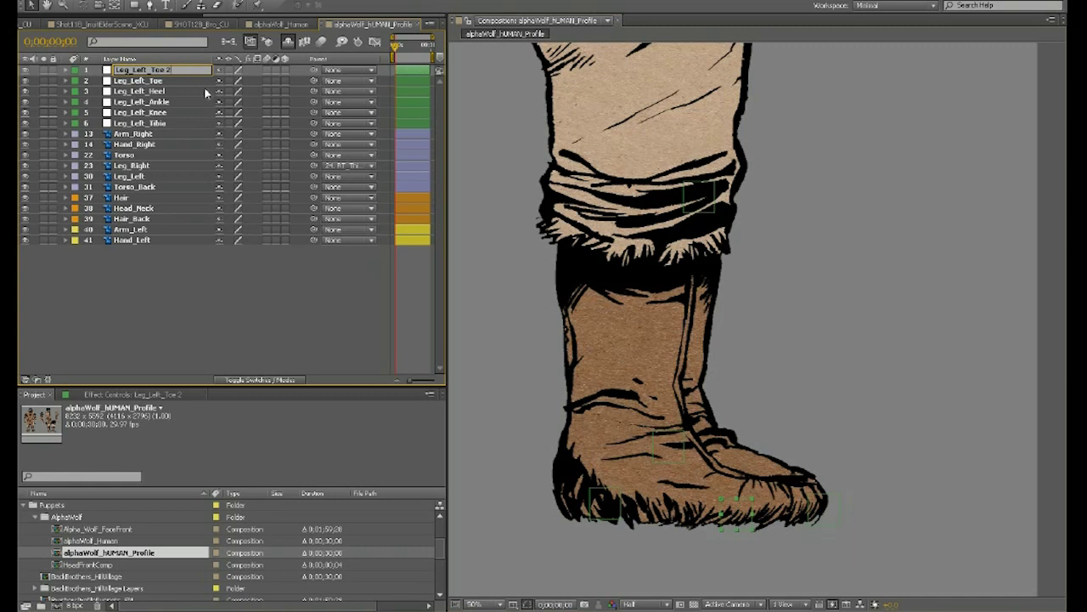
pyautogui.press('BackSpace')
pyautogui.press('BackSpace')
pyautogui.press('BackSpace')
pyautogui.press('BackSpace')
pyautogui.press('BackSpace')
pyautogui.press('BackSpace')
pyautogui.write('_FootBall')
pyautogui.press('Return')
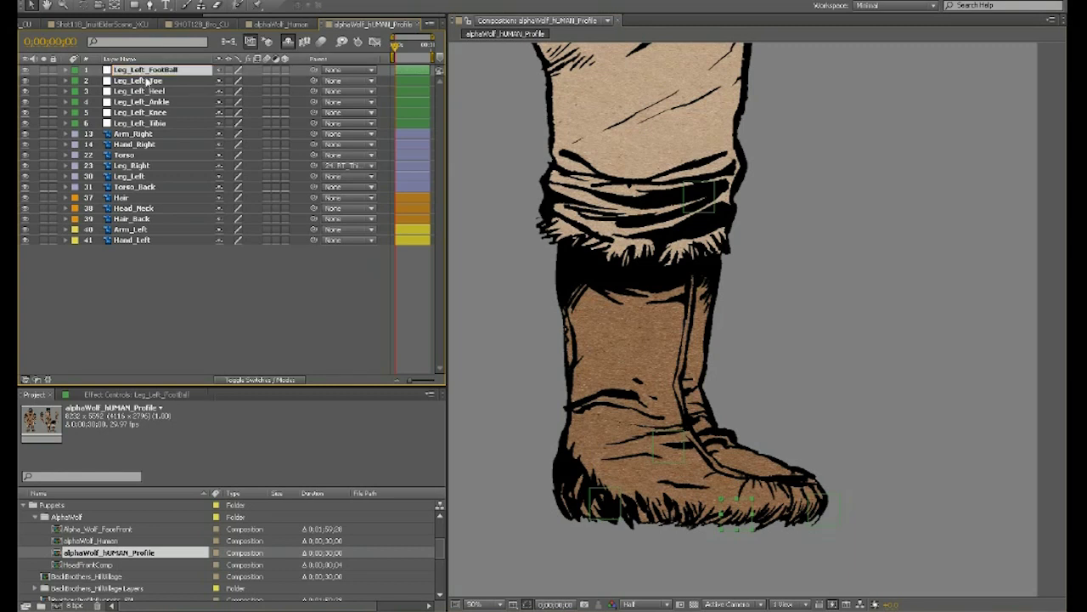
# Reorder the left leg nulls from the first layer down as Tibia, Knee, Ankle, Heel, FootBall and Toe.
pyautogui.moveTo(150, 73); pyautogui.dragTo(146, 129)
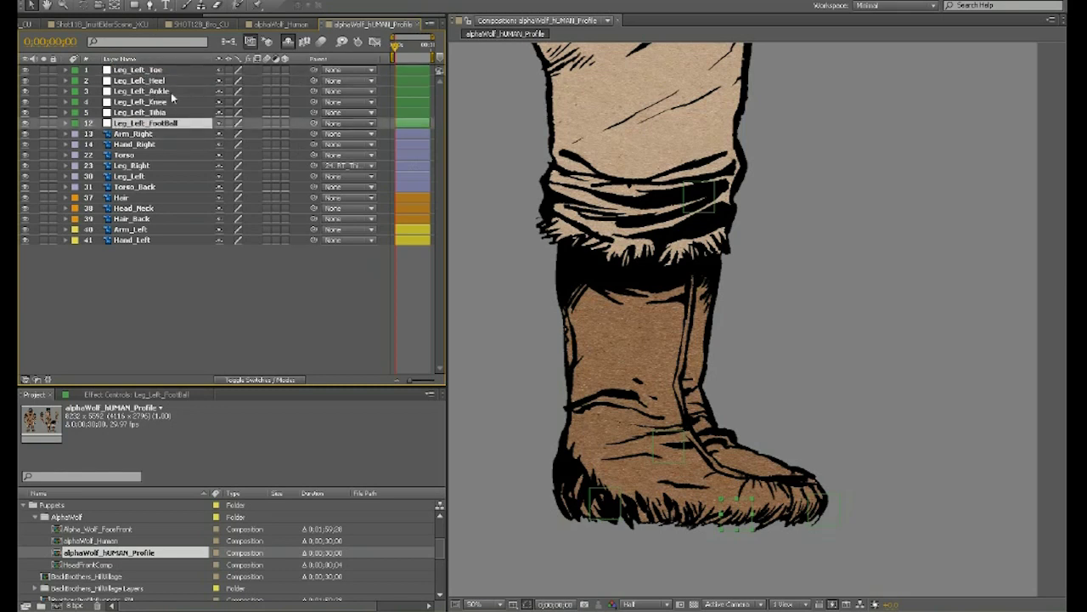
pyautogui.moveTo(156, 74); pyautogui.dragTo(157, 96)
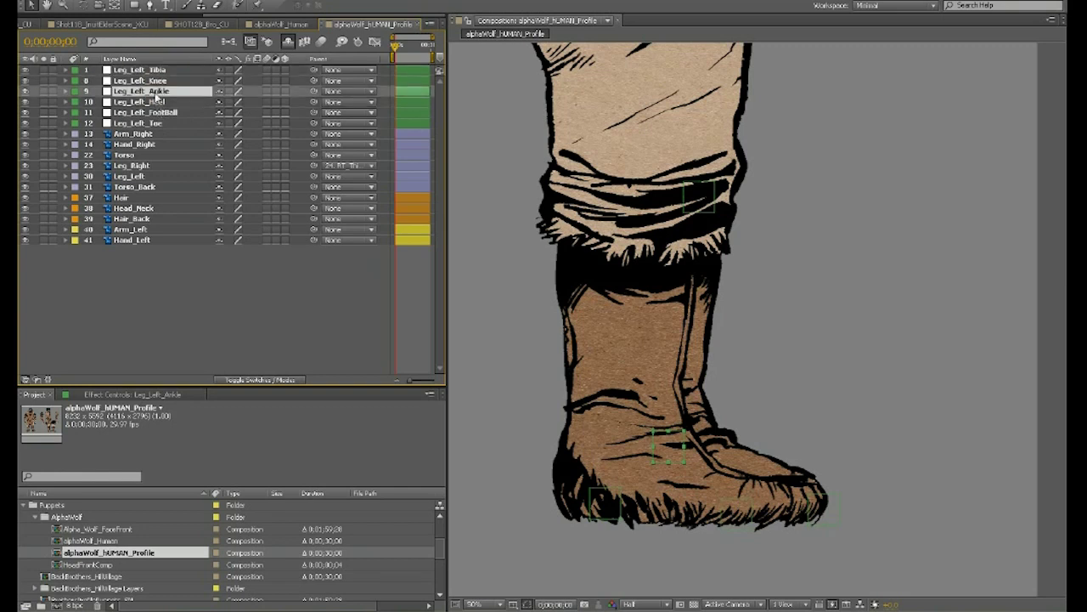
# Check the placement of each left leg null in turn, from Leg_Left_Tibia through Leg_Left_Toe.
pyautogui.click(152, 71)
pyautogui.press(',')
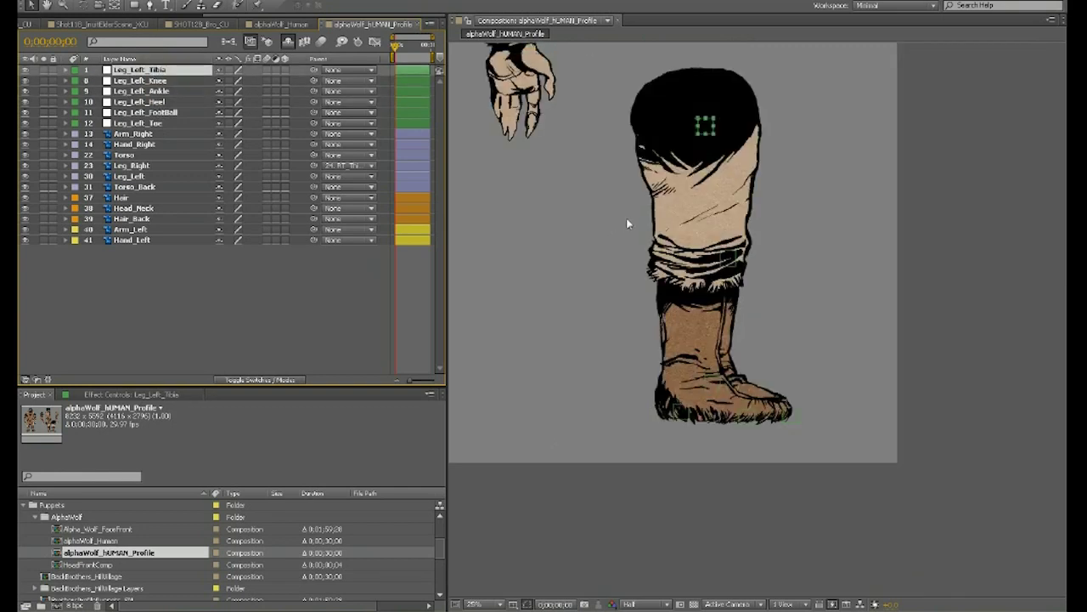
pyautogui.click(161, 81)
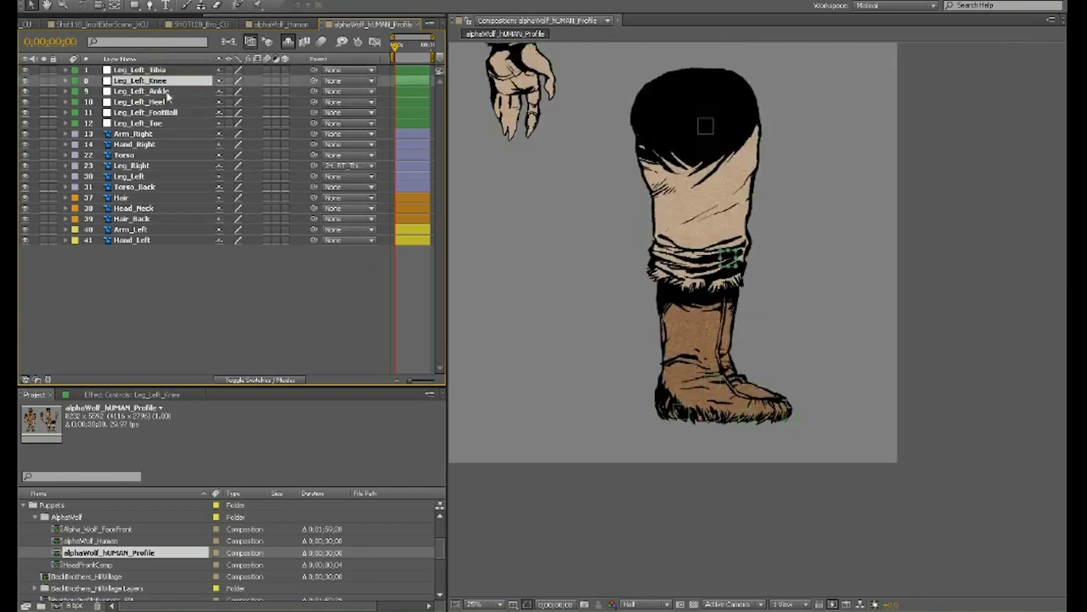
pyautogui.click(167, 92)
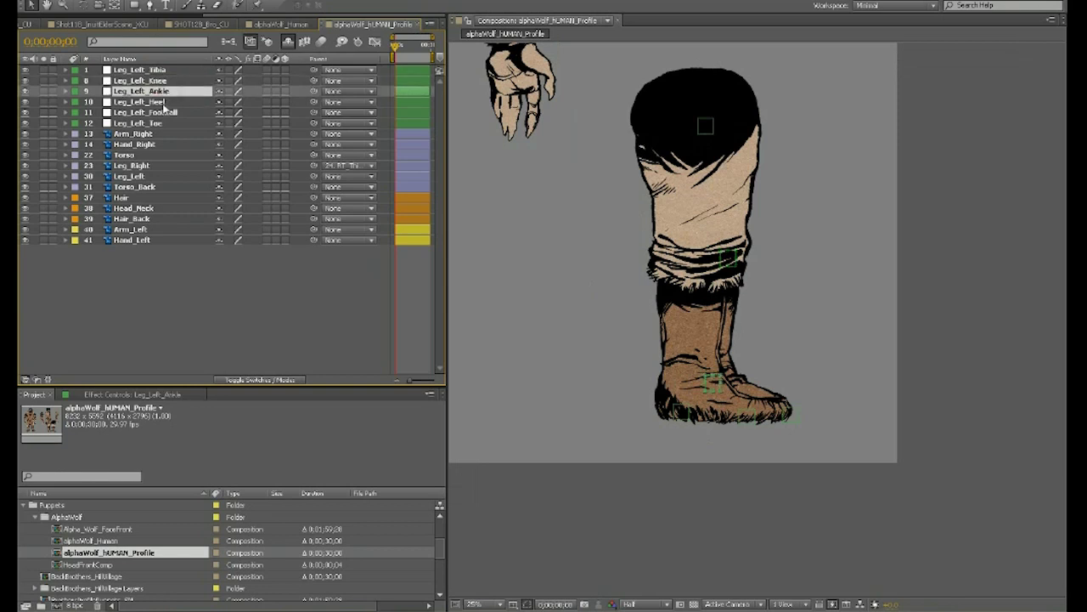
pyautogui.click(164, 102)
pyautogui.click(169, 114)
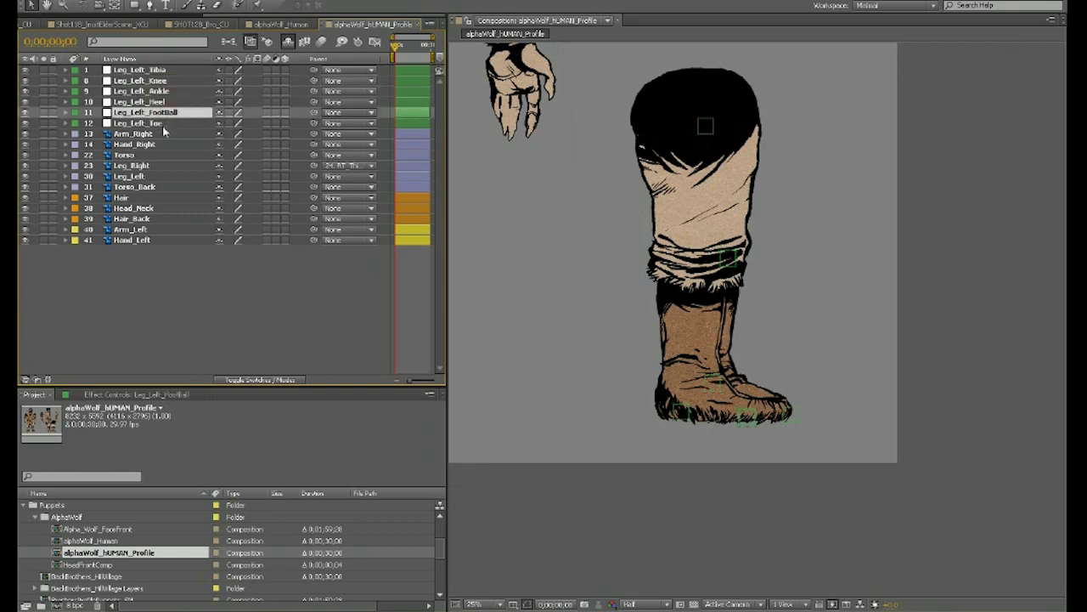
pyautogui.click(163, 125)
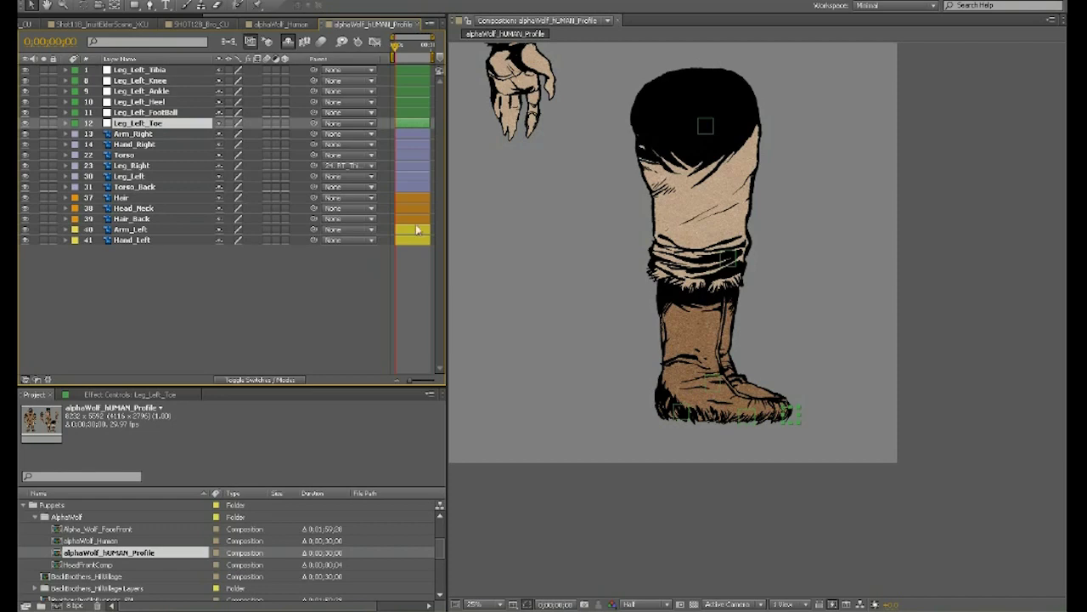
# Add a Puppet pin to the Leg_Left layer at the upper-left corner of the tibia null.
pyautogui.moveTo(735, 218); pyautogui.dragTo(783, 302)
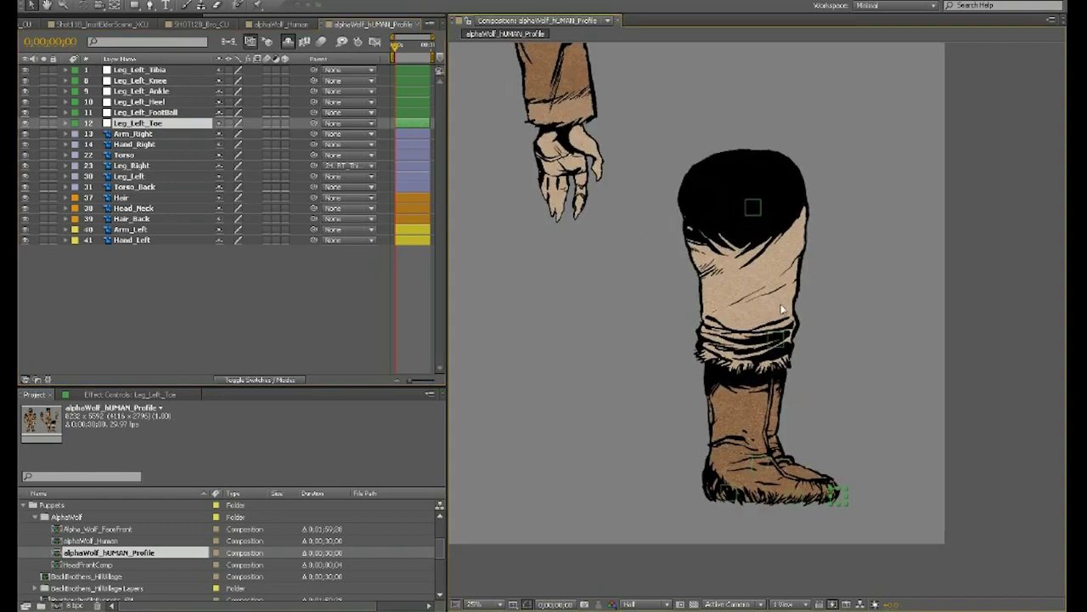
pyautogui.scroll(1, 782, 310)
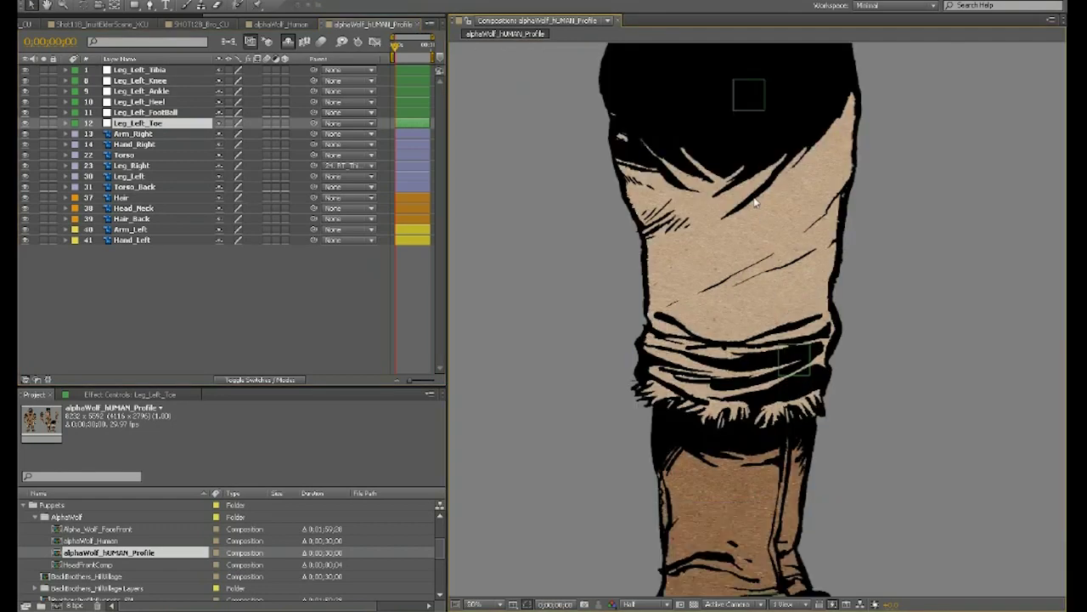
pyautogui.moveTo(756, 202); pyautogui.dragTo(651, 262)
pyautogui.click(710, 122)
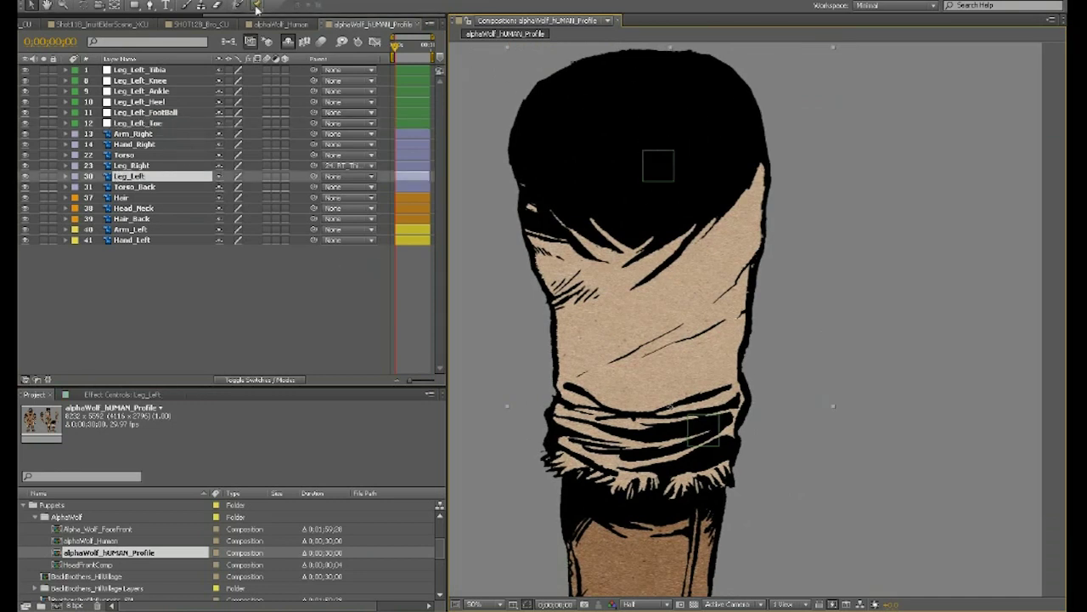
pyautogui.click(258, 7)
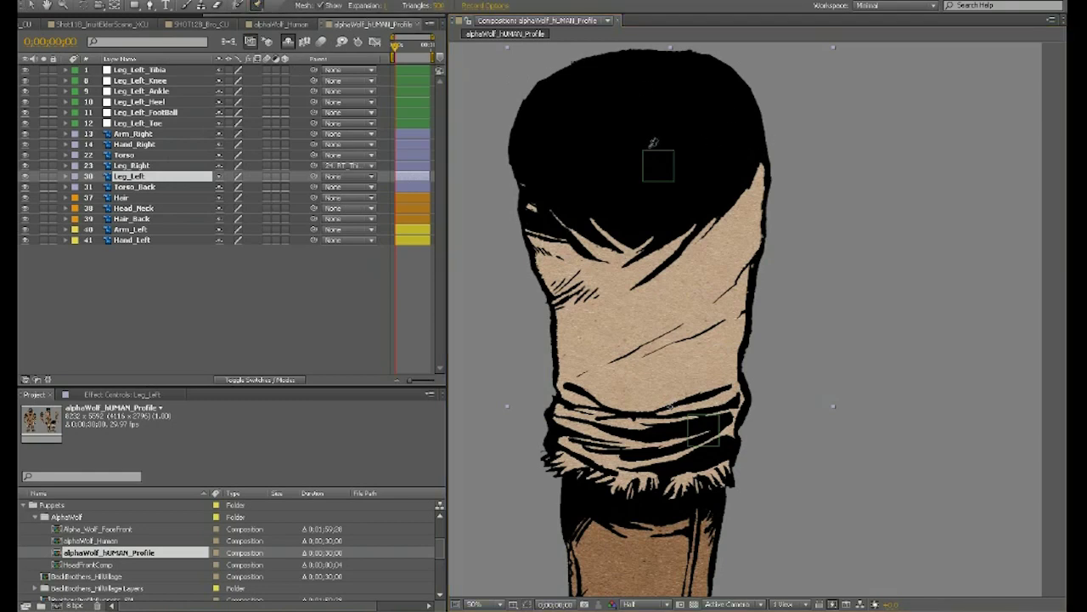
pyautogui.scroll(1, 648, 155)
pyautogui.press('space')
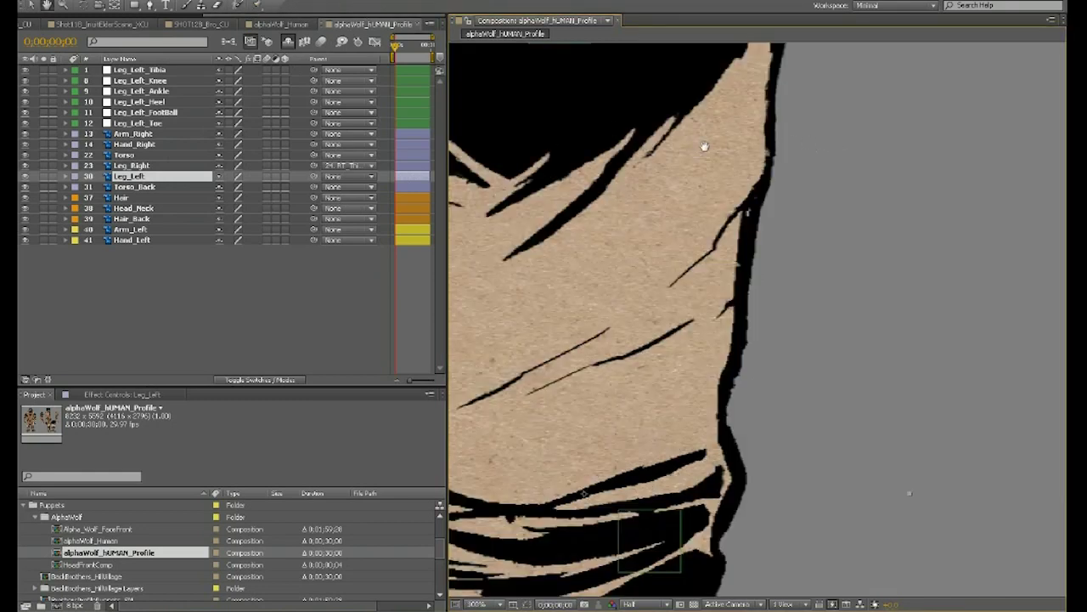
pyautogui.moveTo(680, 132); pyautogui.dragTo(853, 383)
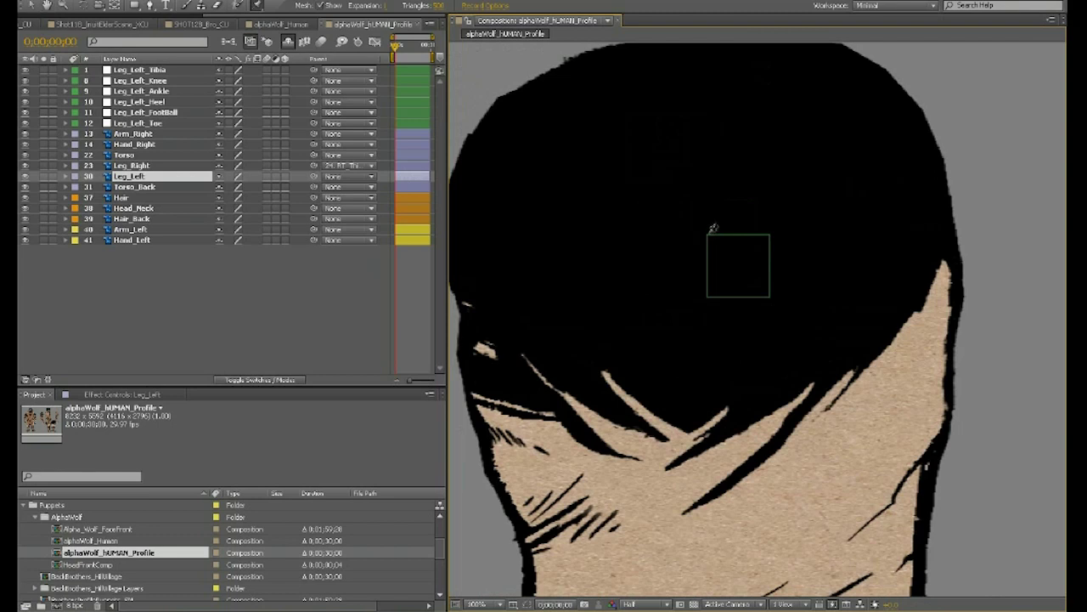
pyautogui.click(143, 74)
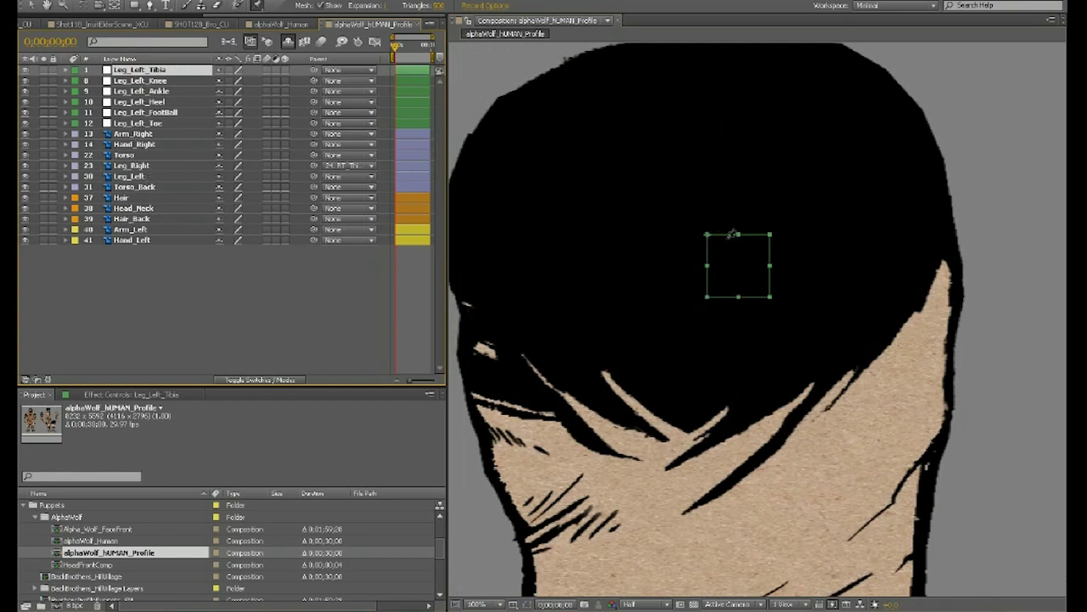
pyautogui.click(136, 166)
pyautogui.click(151, 177)
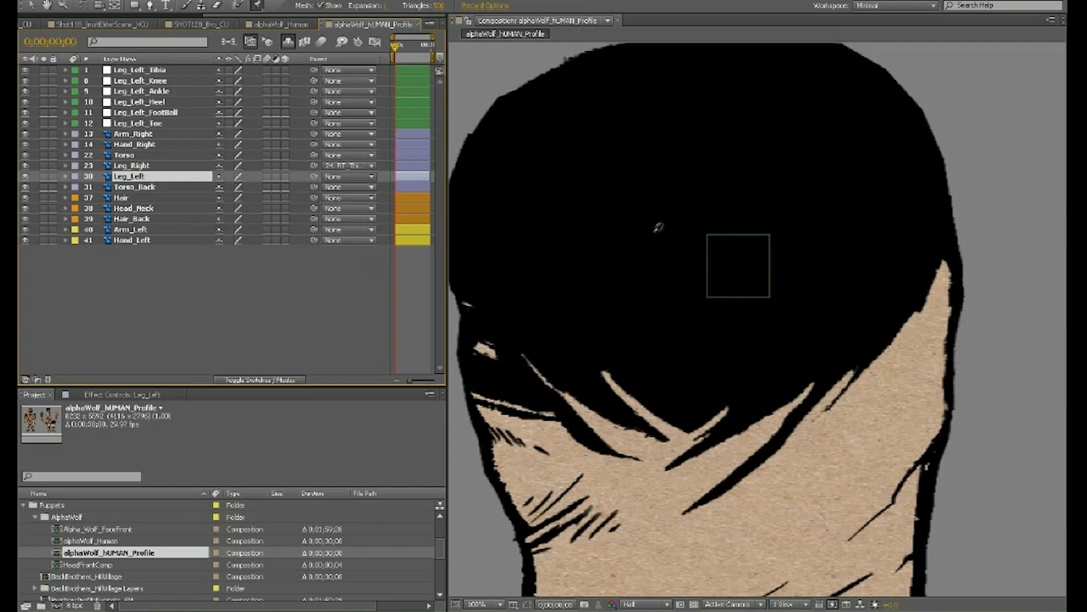
pyautogui.moveTo(628, 277); pyautogui.dragTo(602, 286)
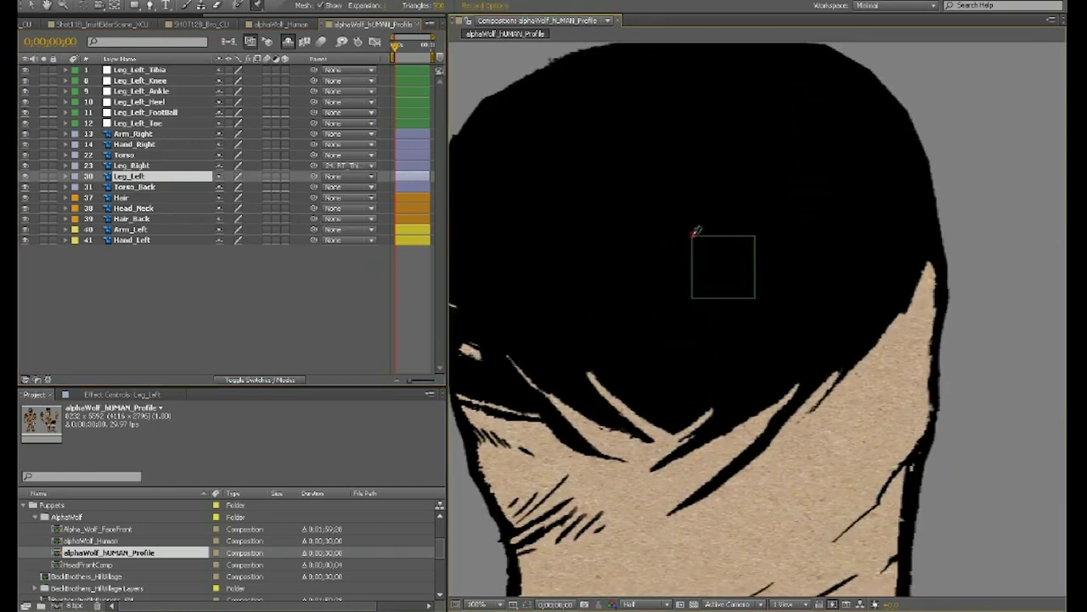
pyautogui.click(694, 233)
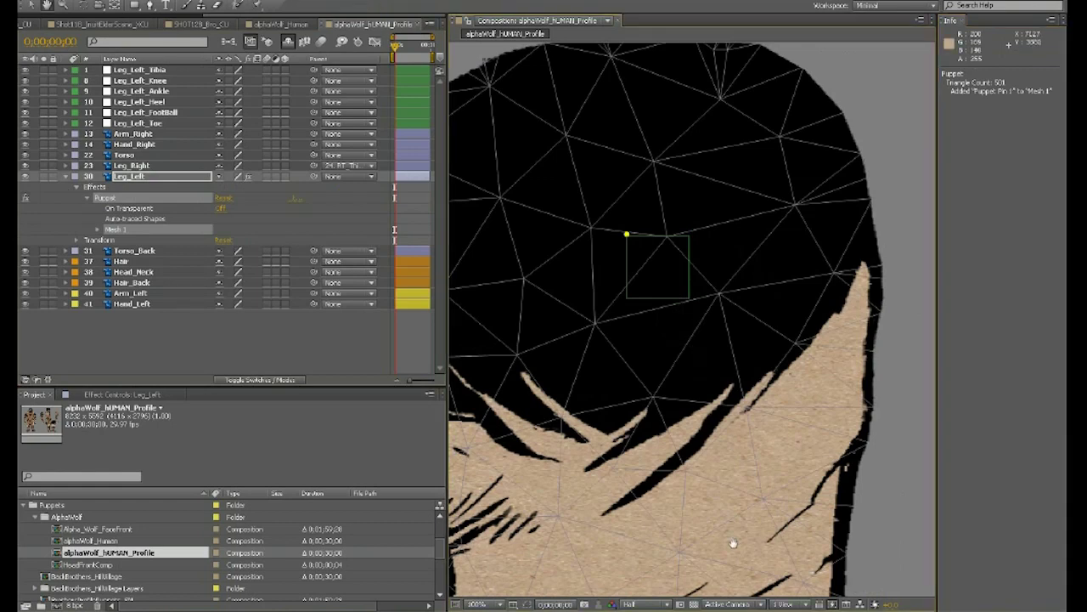
# Toggle the display of the puppet mesh on the Leg_Left layer.
pyautogui.moveTo(733, 543); pyautogui.dragTo(756, 217)
pyautogui.moveTo(736, 475); pyautogui.dragTo(733, 467)
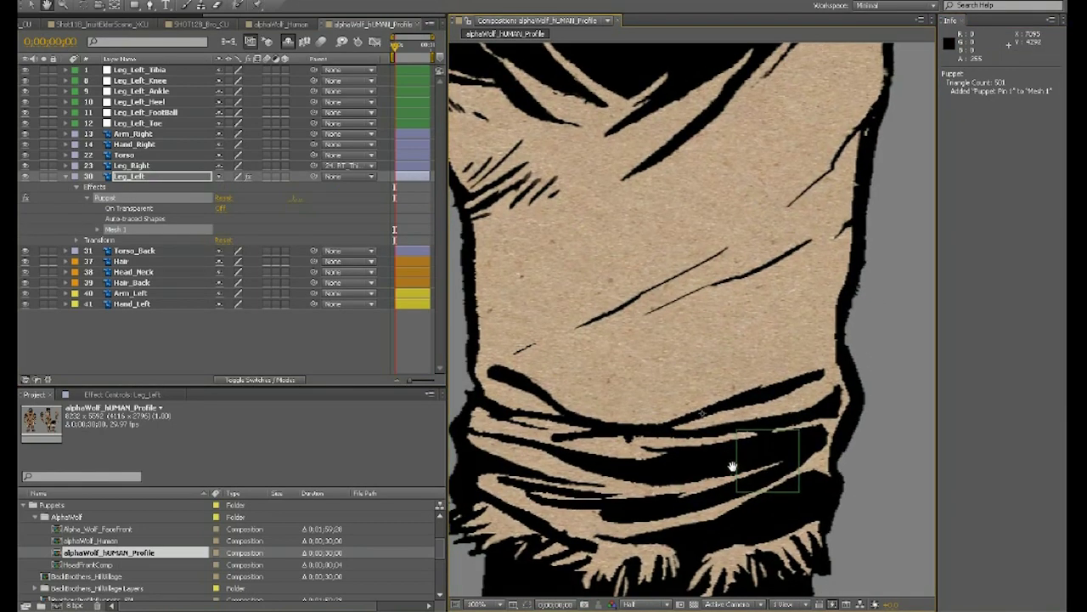
pyautogui.scroll(10, 732, 467)
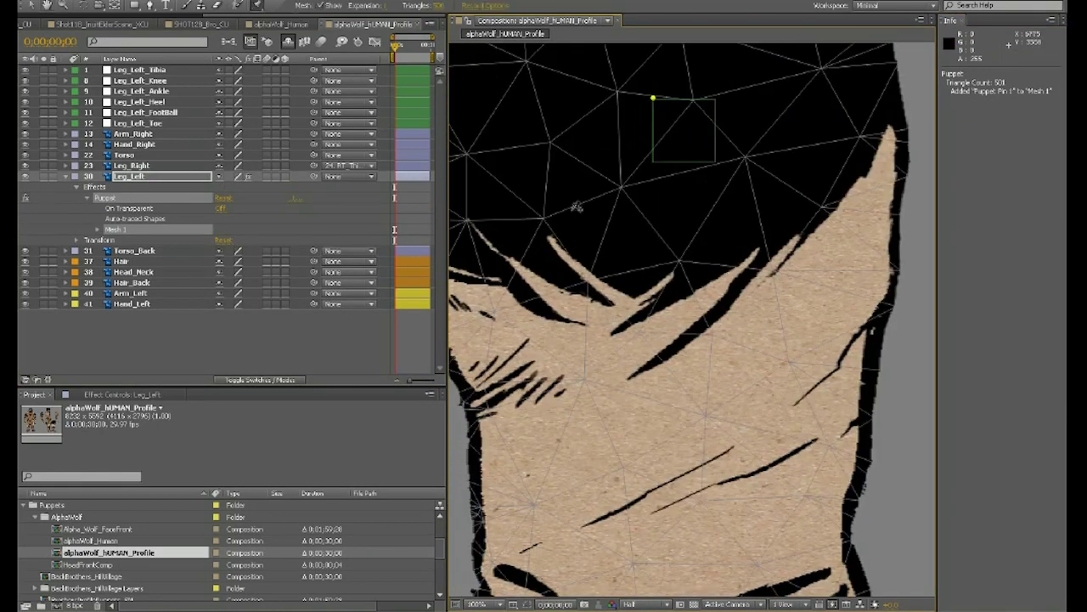
pyautogui.click(320, 6)
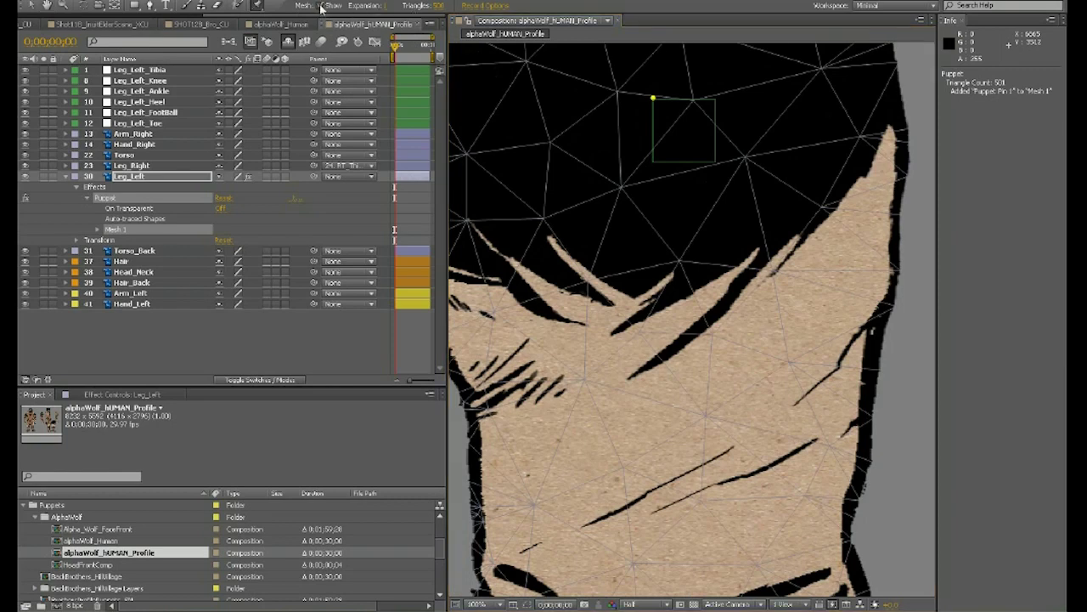
pyautogui.click(323, 6)
pyautogui.click(323, 6)
# Add a Puppet pin to Leg_Left at the upper-left corner of the knee null.
pyautogui.moveTo(699, 448); pyautogui.dragTo(633, 202)
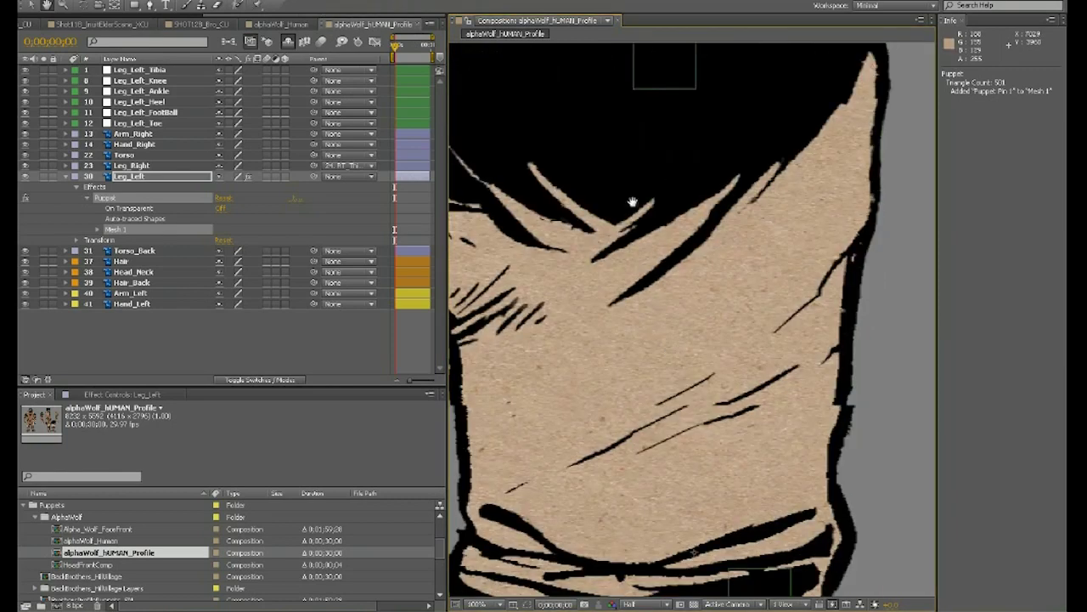
pyautogui.scroll(-10, 633, 202)
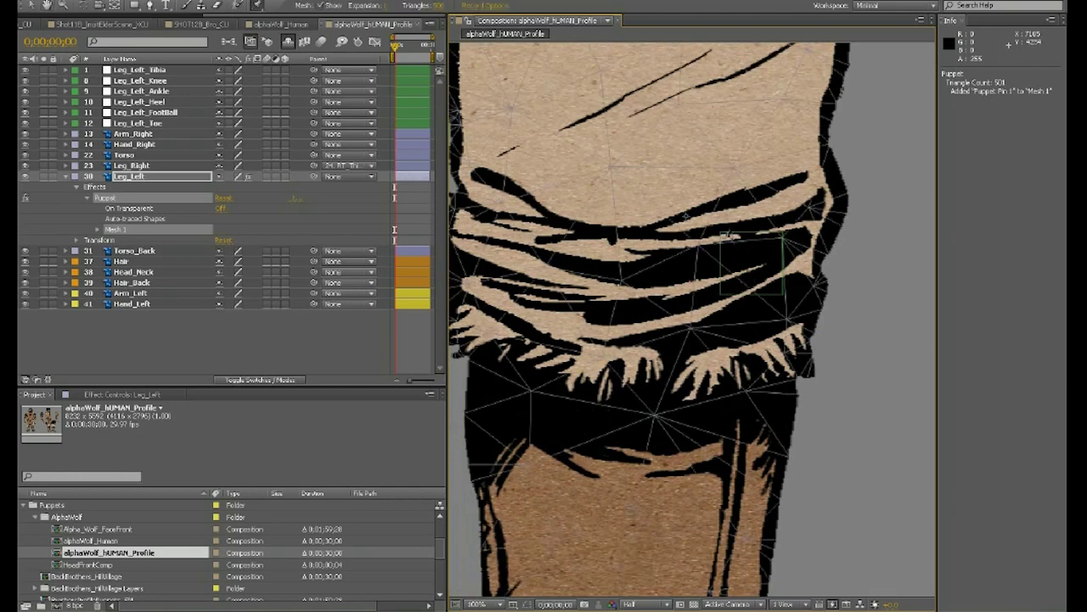
pyautogui.click(722, 230)
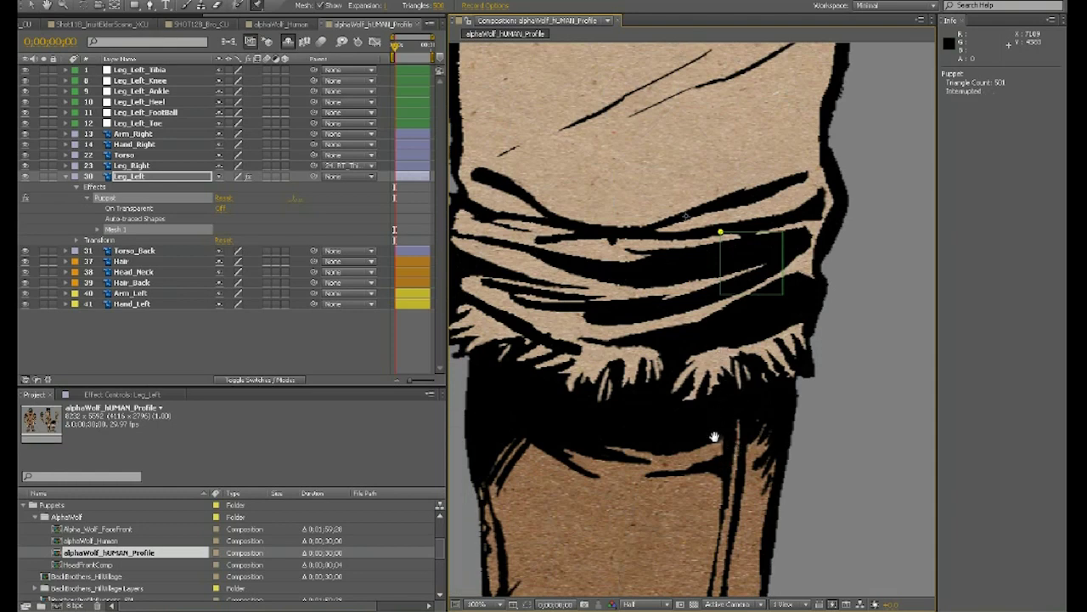
# Add Puppet pins to Leg_Left at the upper-left corners of the ankle, heel, foot ball and toe nulls.
pyautogui.moveTo(713, 393); pyautogui.dragTo(733, 145)
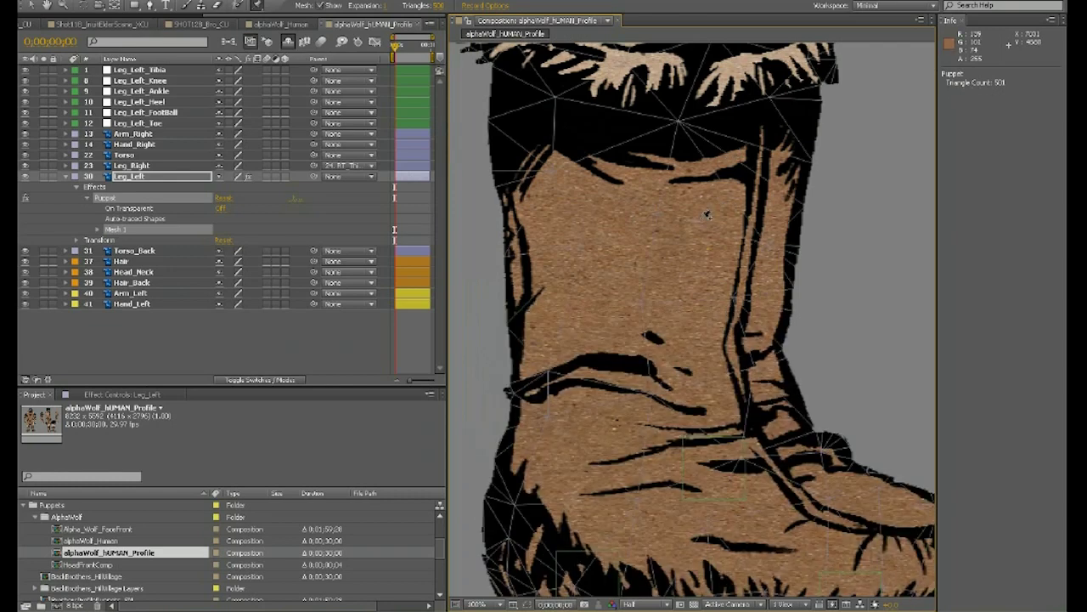
pyautogui.scroll(-5, 704, 328)
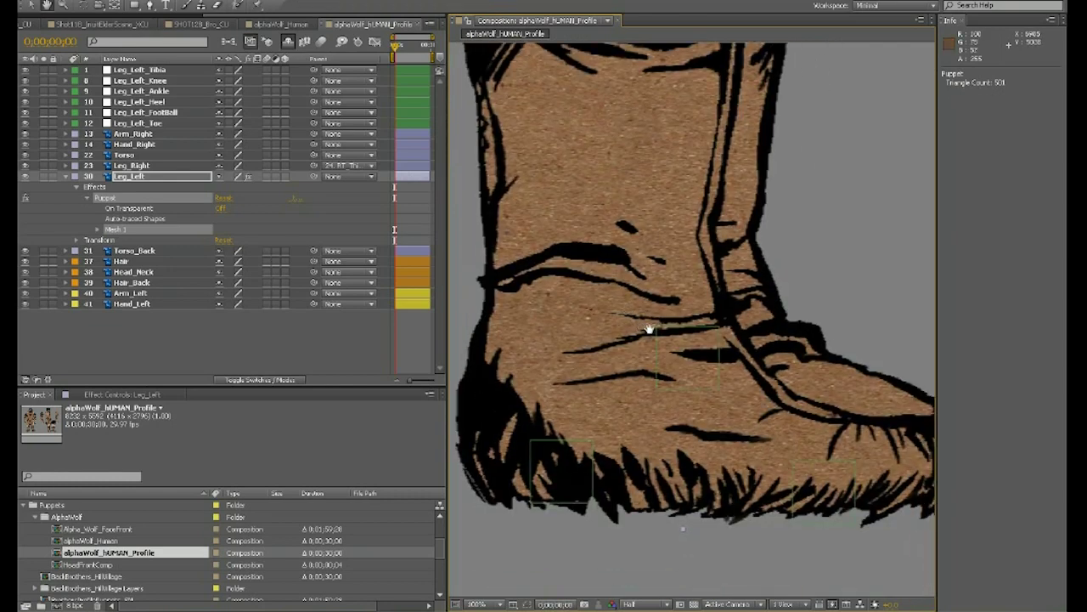
pyautogui.click(657, 326)
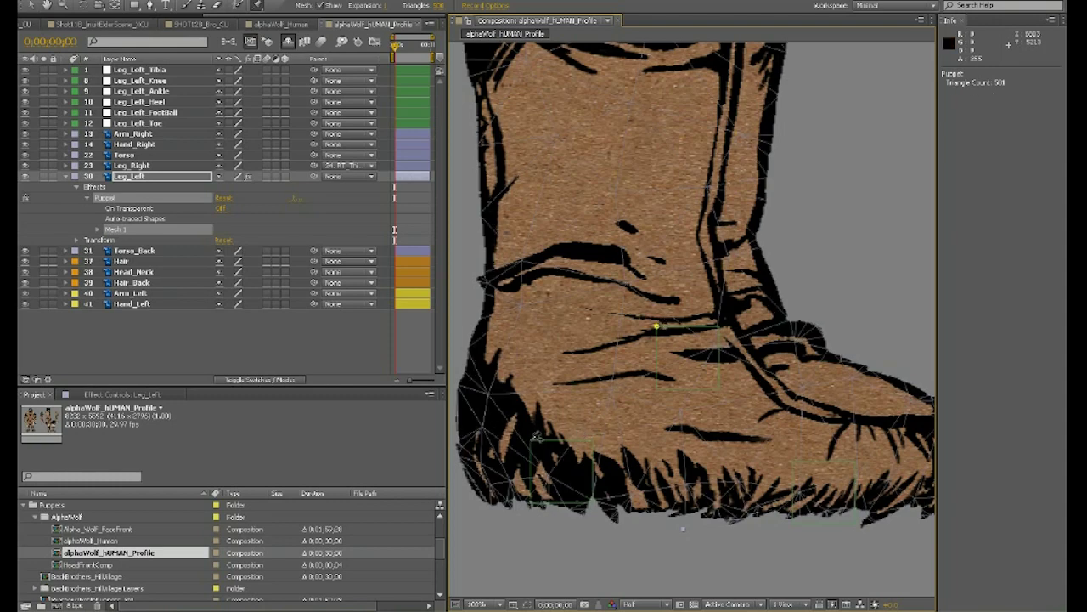
pyautogui.click(532, 438)
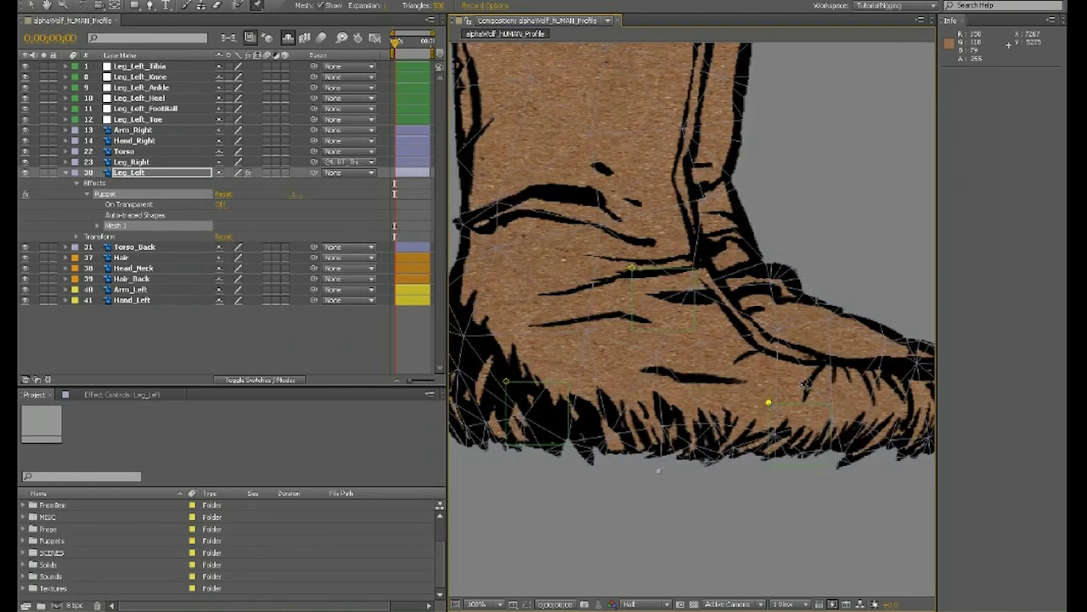
pyautogui.moveTo(820, 362); pyautogui.dragTo(587, 311)
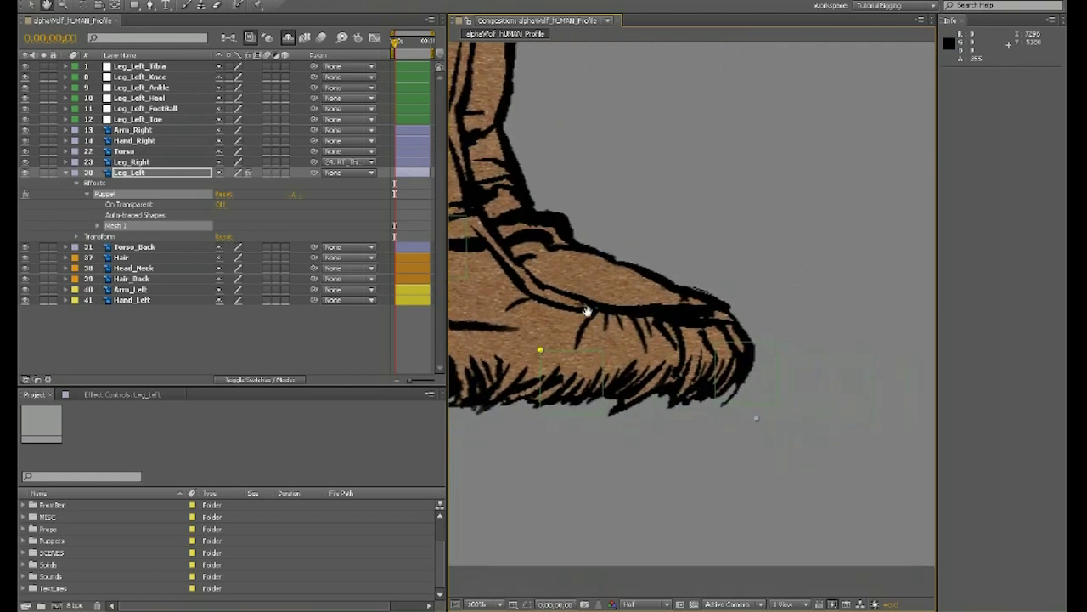
pyautogui.click(716, 341)
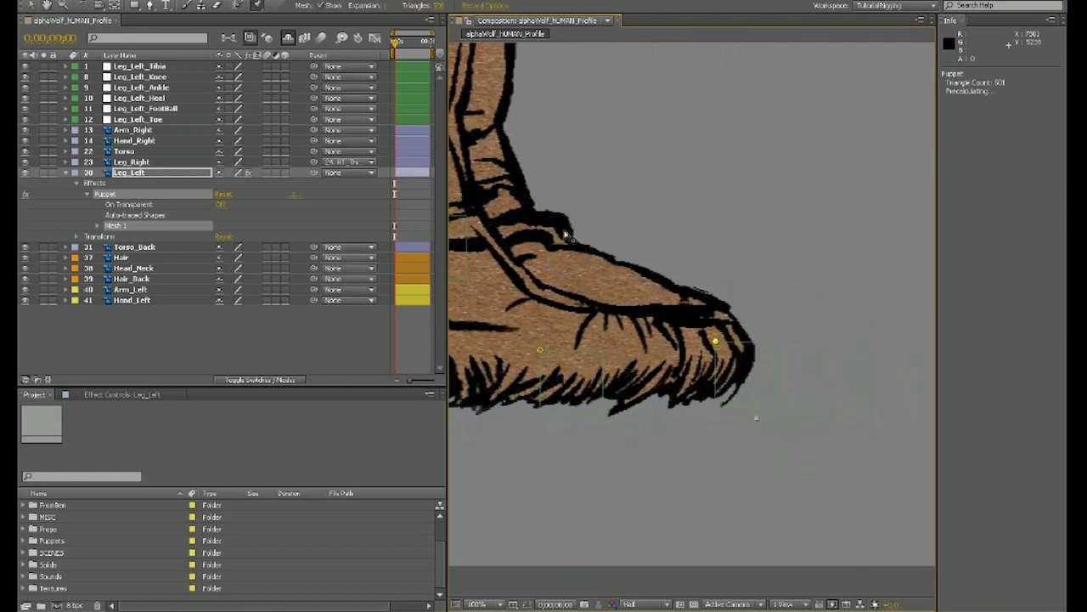
# Expand the Deform pins of Leg_Left's Mesh 1 and move Puppet Pin 6 below Puppet Pin 1.
pyautogui.moveTo(539, 268); pyautogui.dragTo(778, 468)
pyautogui.scroll(-1, 680, 323)
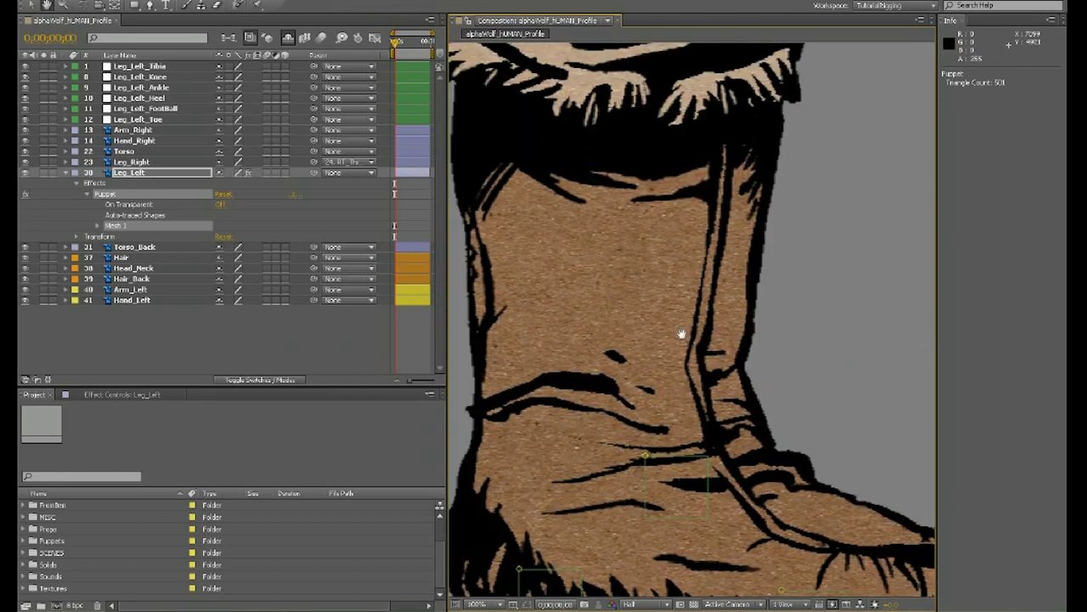
pyautogui.scroll(-2, 683, 306)
pyautogui.scroll(-2, 683, 306)
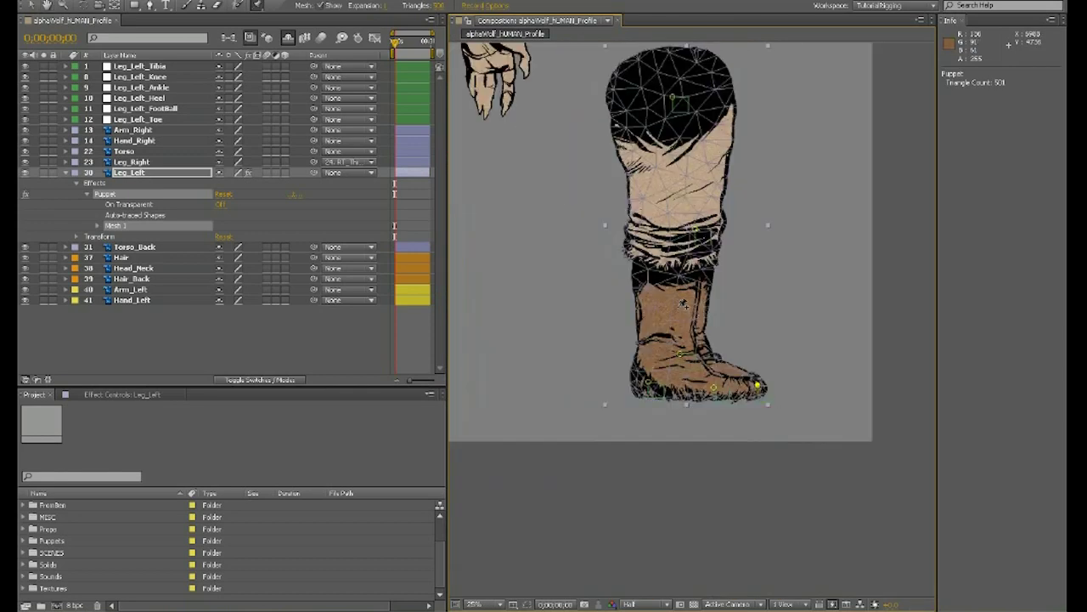
pyautogui.moveTo(720, 232); pyautogui.dragTo(684, 287)
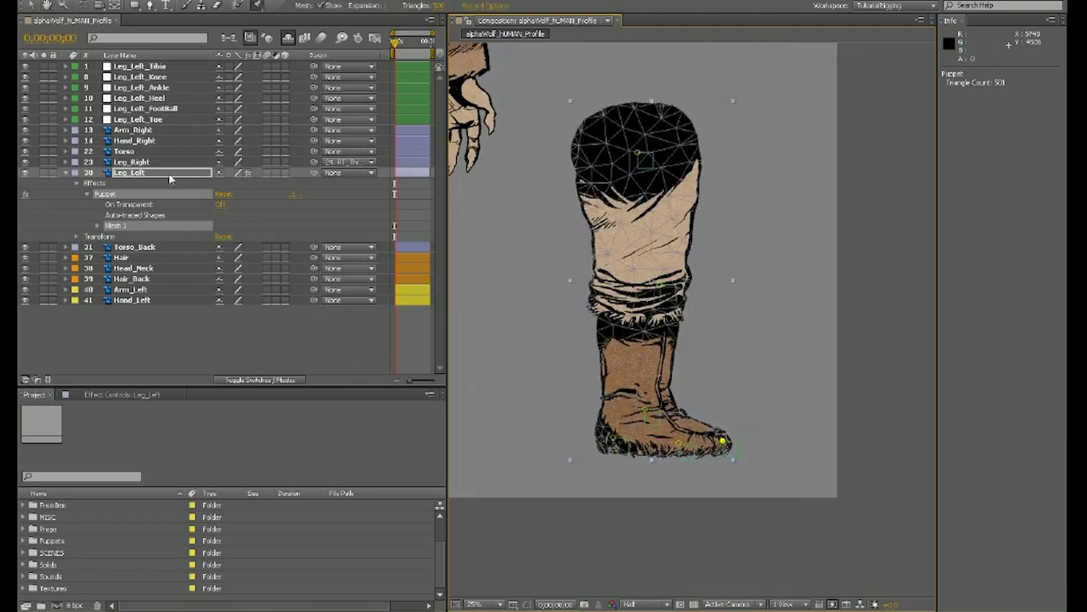
pyautogui.click(98, 226)
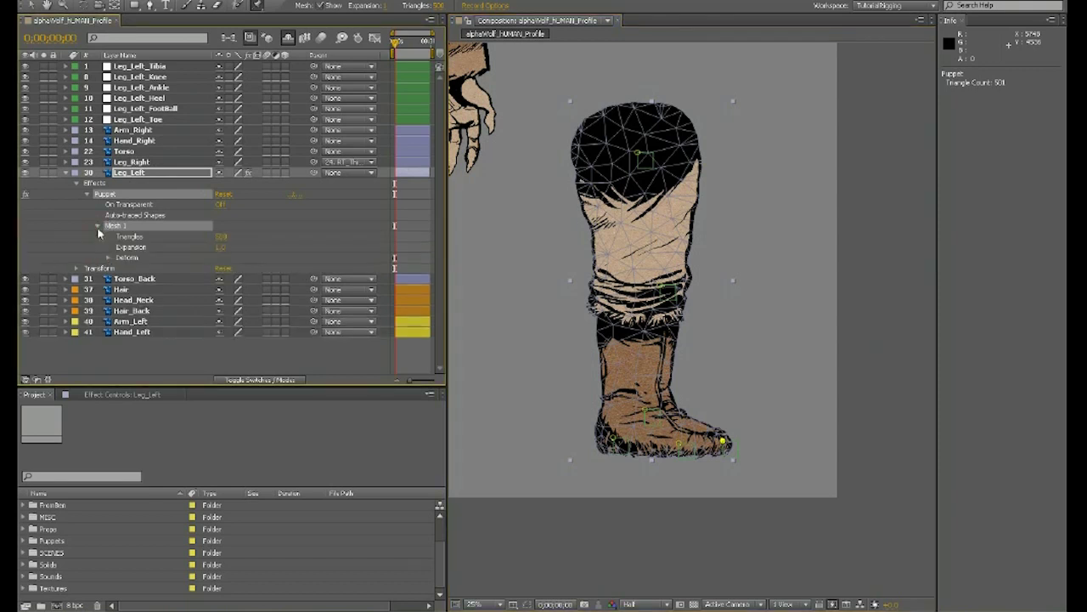
pyautogui.click(109, 257)
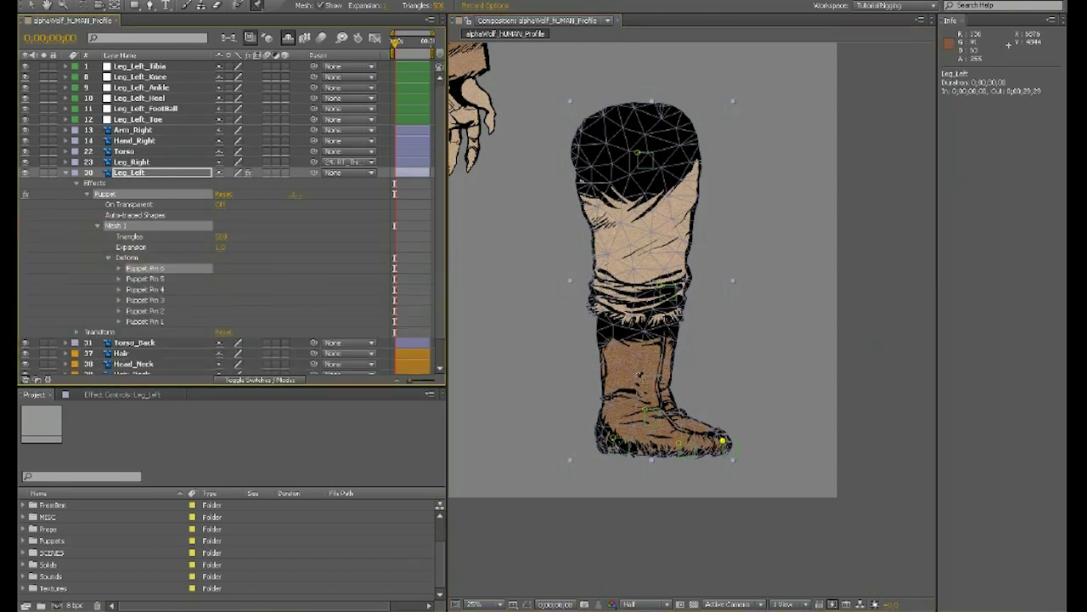
pyautogui.moveTo(137, 270); pyautogui.dragTo(150, 328)
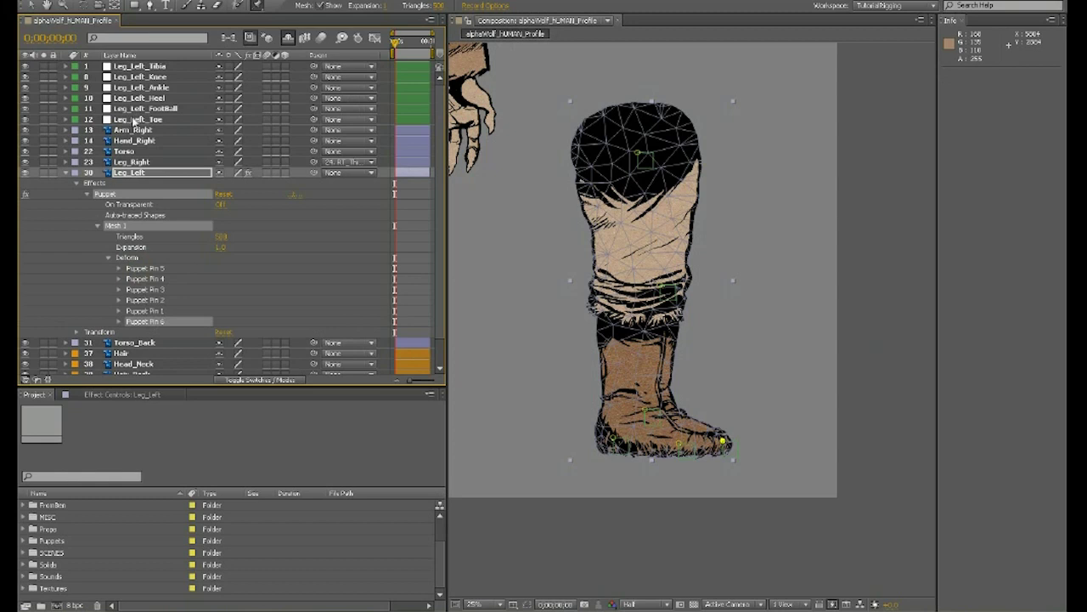
# Rename Puppet Pins 1 to 6 as Leg_Left_Tibia, Leg_Left_Knee, Leg_Left_Ankle, Leg_Left_Heel, Leg_Left_FootBall and Leg_Left_Toe respectively.
pyautogui.click(132, 68)
pyautogui.click(132, 78)
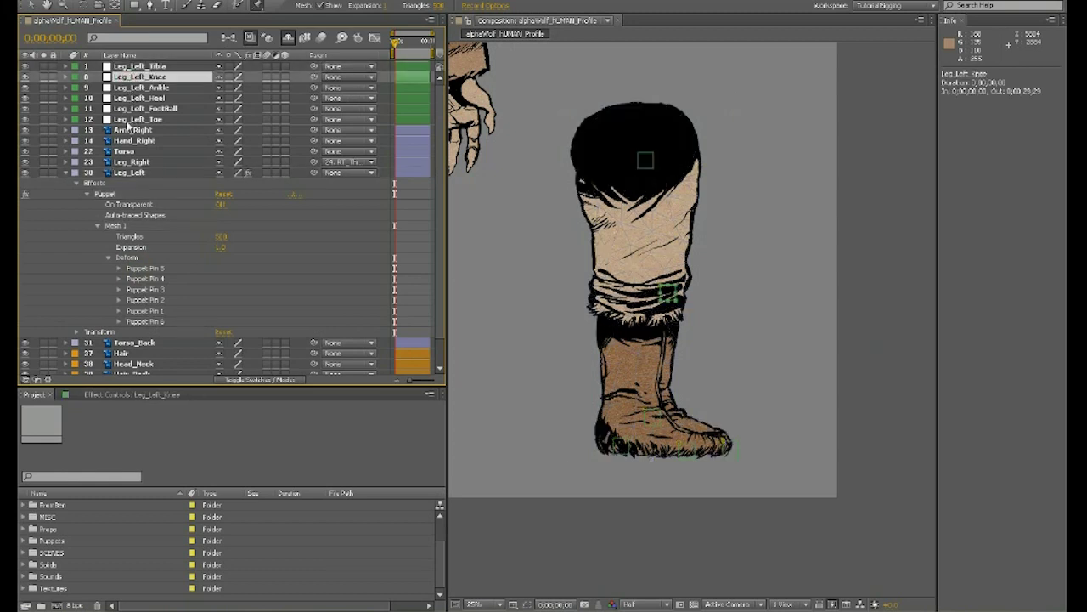
pyautogui.click(145, 323)
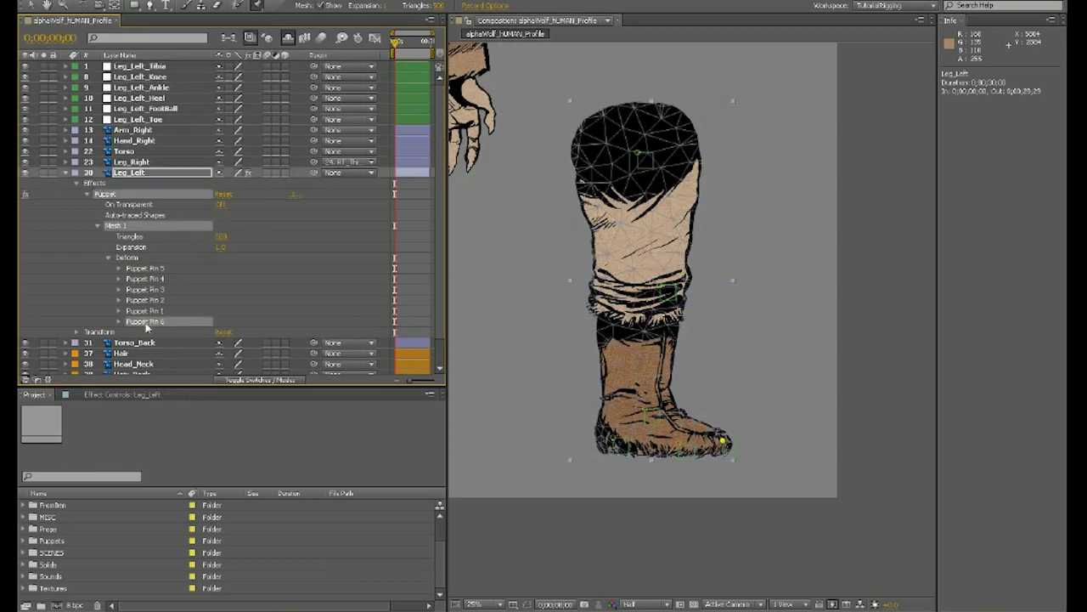
pyautogui.press('Return')
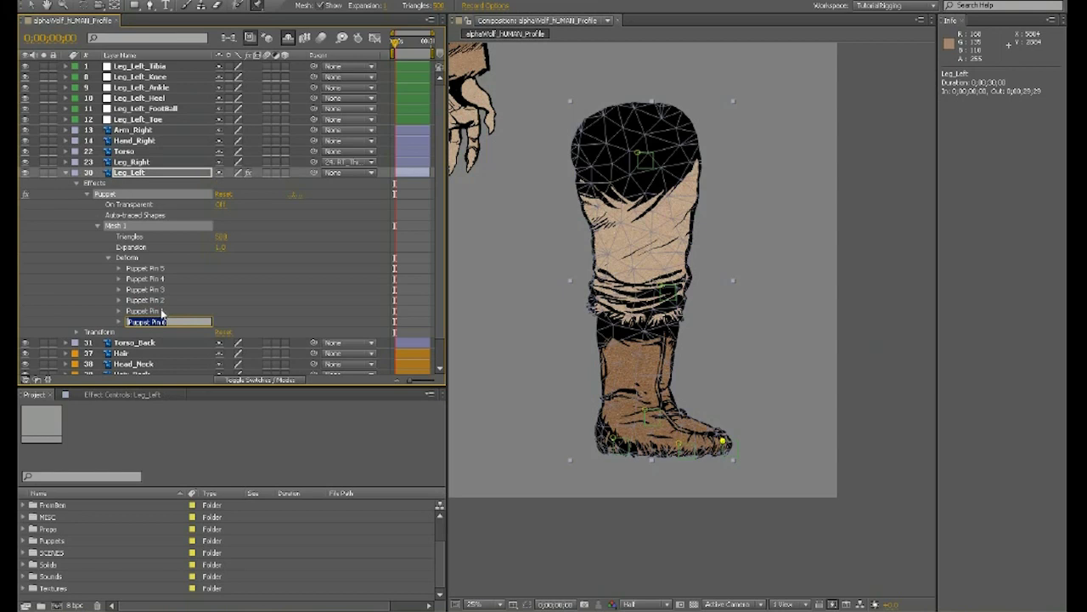
pyautogui.write('Leg_Left_Toe')
pyautogui.click(142, 311)
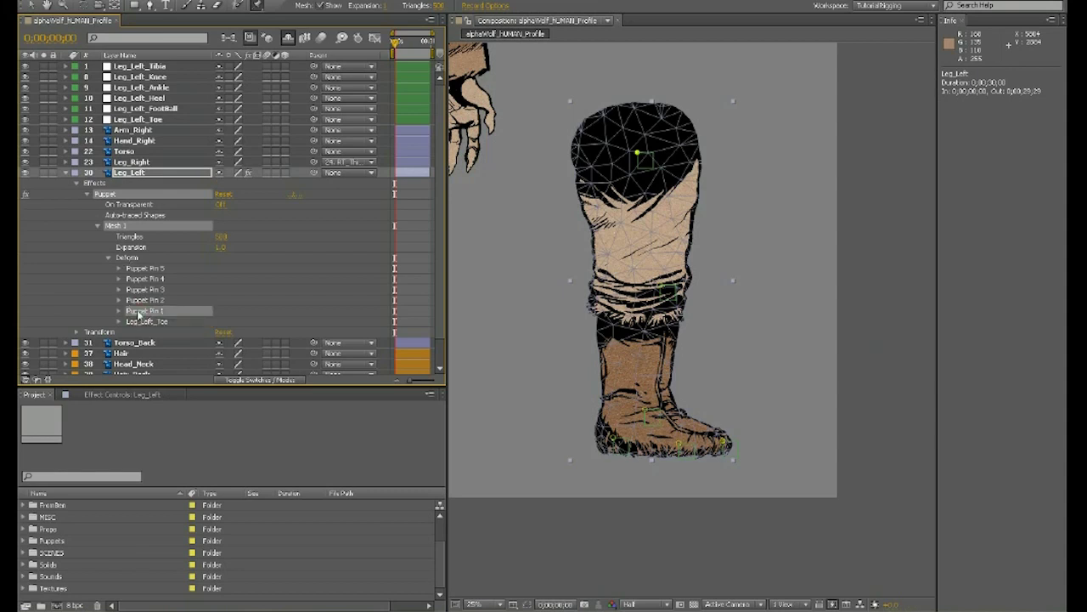
pyautogui.press('Return')
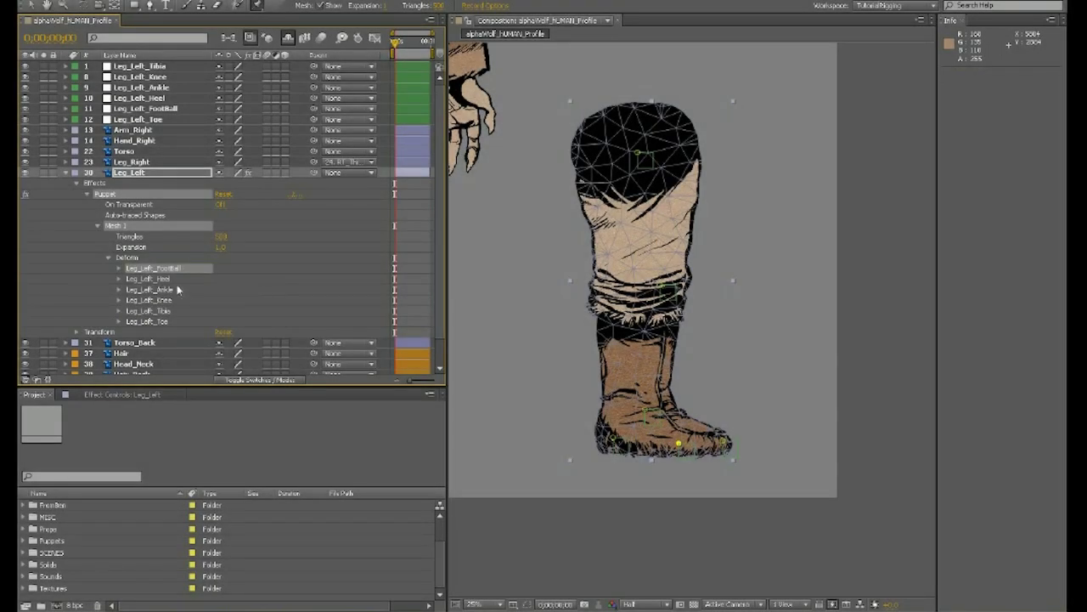
# Reorder the Deform pins to match the nulls: Tibia, Knee, Ankle, Heel, FootBall, Toe.
pyautogui.moveTo(158, 313); pyautogui.dragTo(164, 266)
pyautogui.click(154, 280)
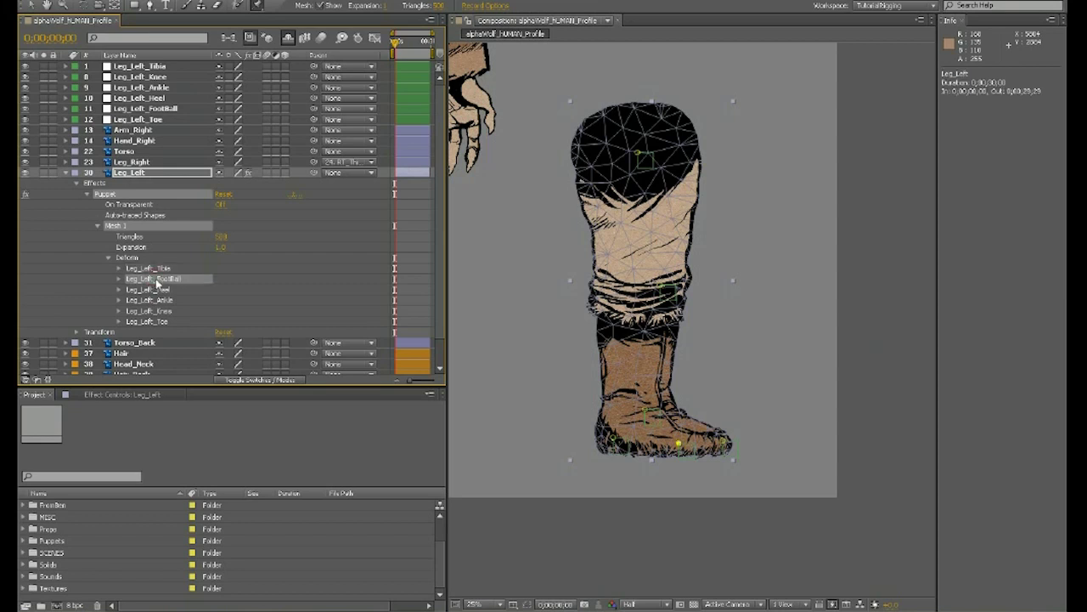
pyautogui.moveTo(158, 288); pyautogui.dragTo(156, 320)
pyautogui.click(158, 323)
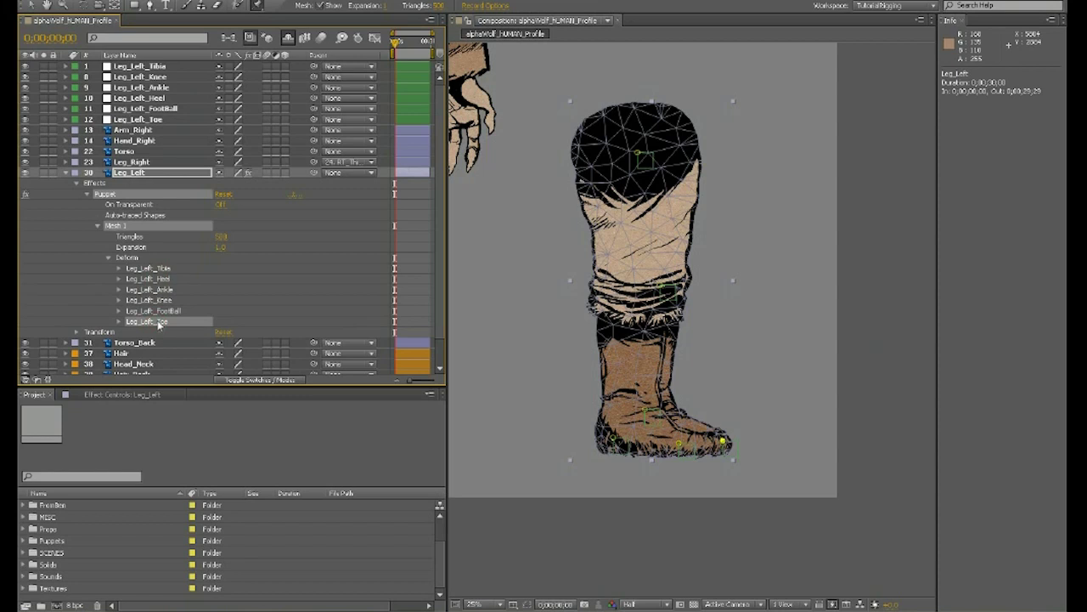
pyautogui.click(158, 311)
pyautogui.click(159, 301)
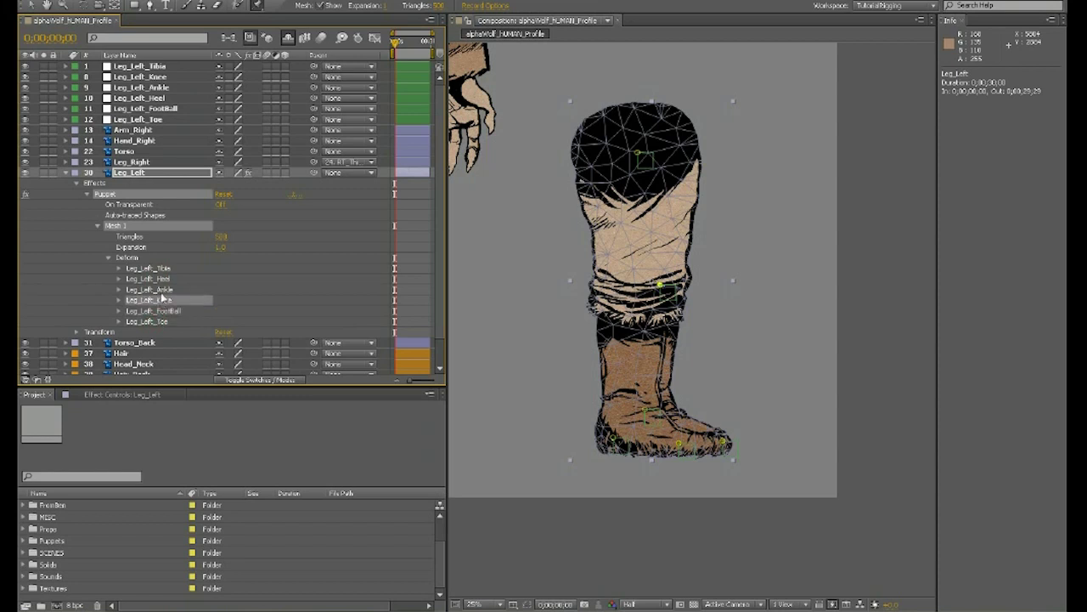
pyautogui.click(161, 291)
pyautogui.moveTo(160, 293); pyautogui.dragTo(157, 309)
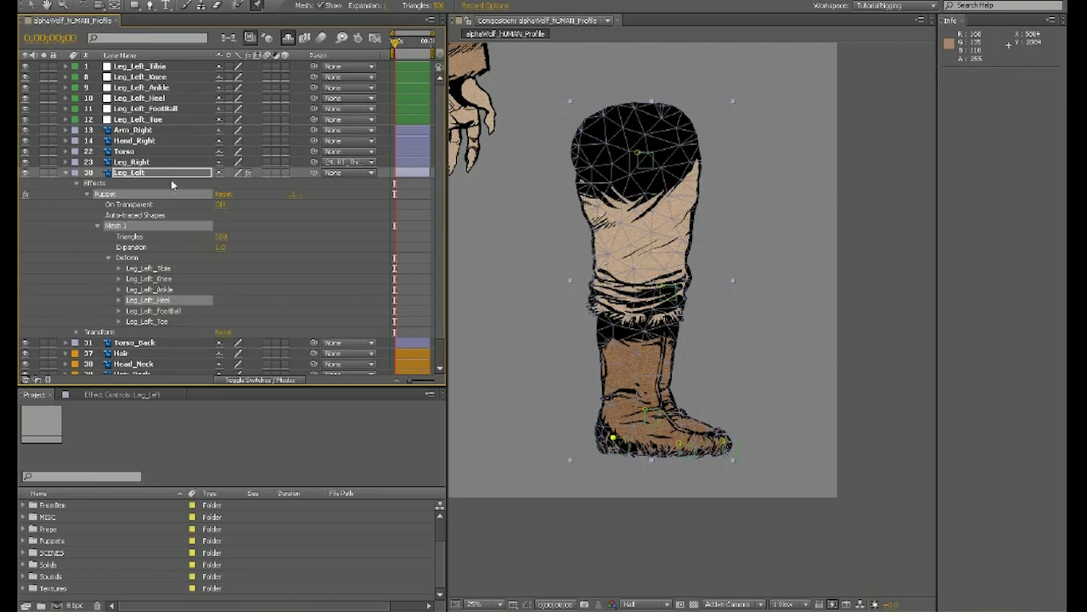
pyautogui.click(146, 68)
pyautogui.click(141, 119)
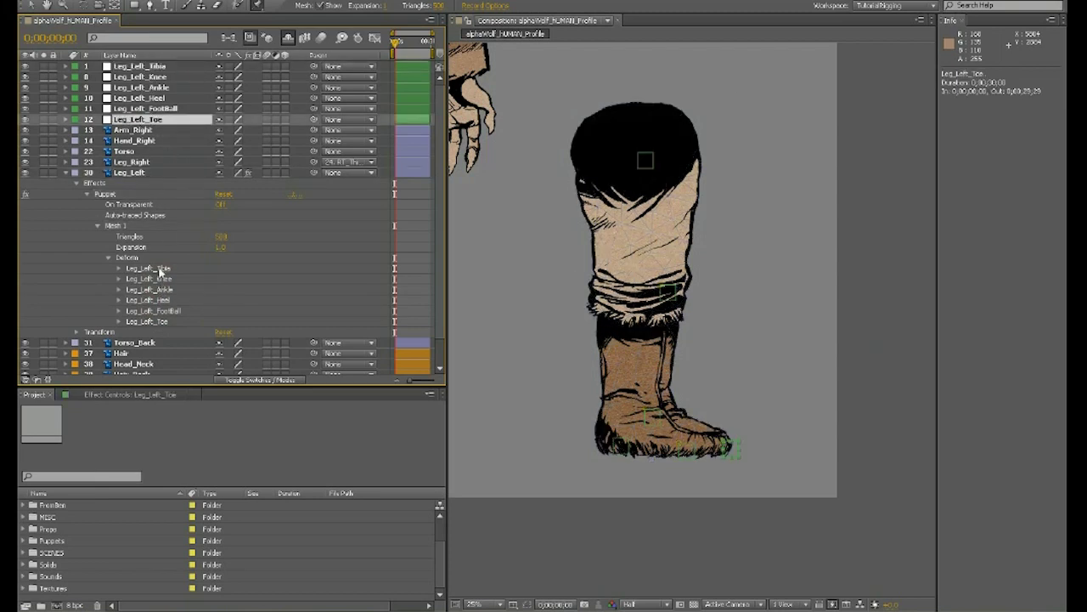
# Expand the Leg_Left_Tibia pin's position and mark every layer except Leg_Left and its six nulls as shy.
pyautogui.click(159, 269)
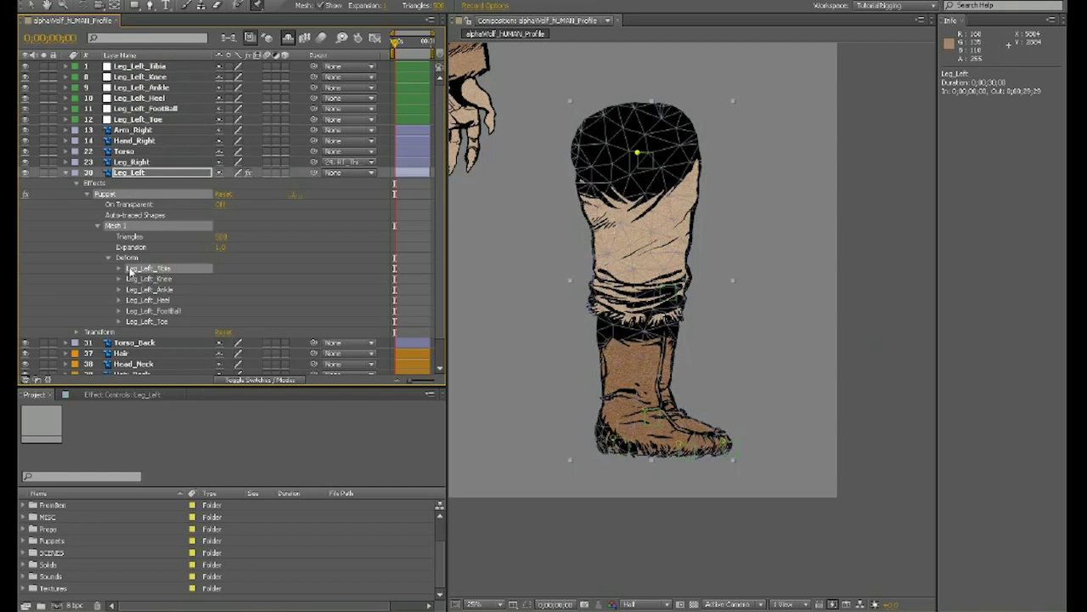
pyautogui.click(120, 268)
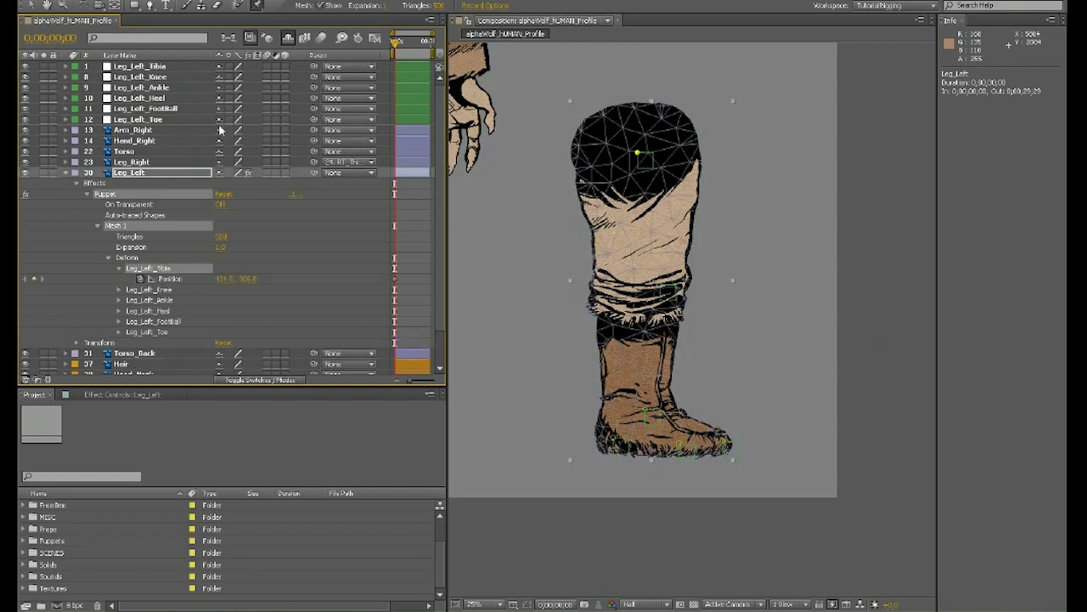
pyautogui.click(166, 129)
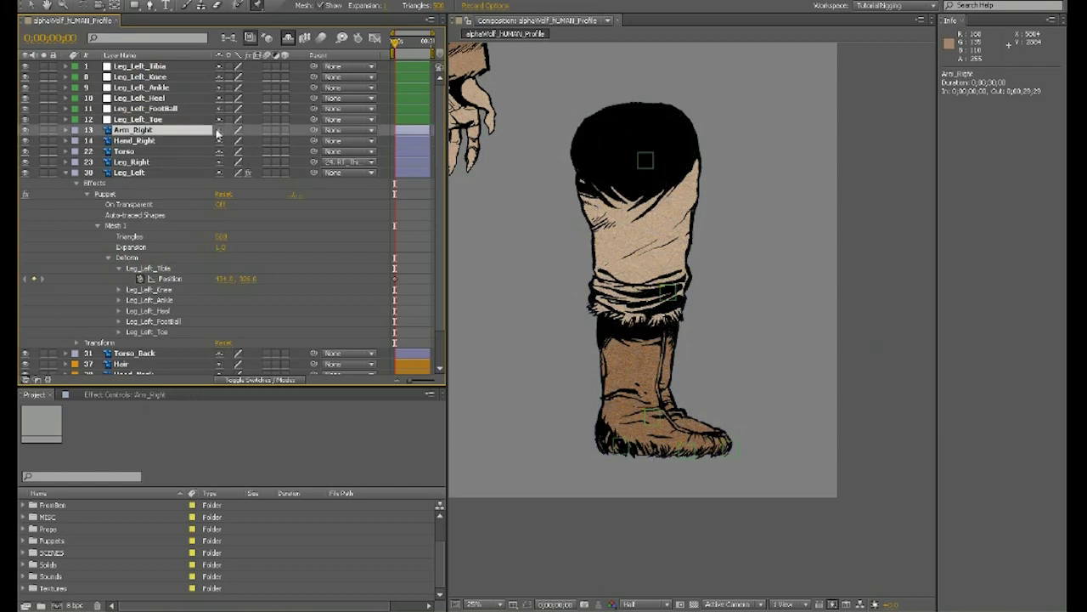
pyautogui.click(219, 130)
pyautogui.click(219, 130)
pyautogui.click(219, 130)
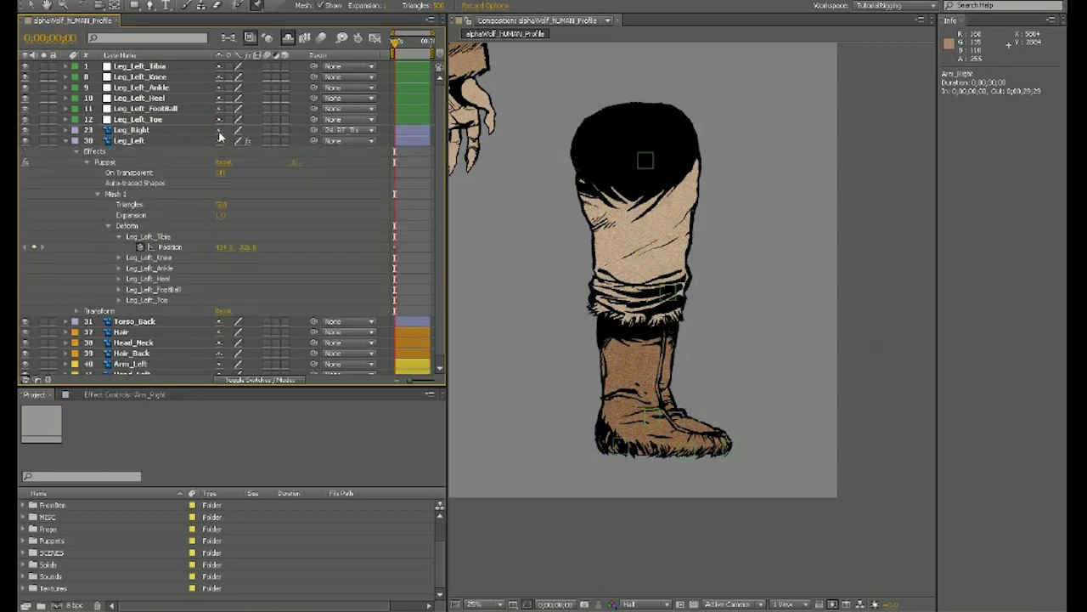
pyautogui.click(219, 130)
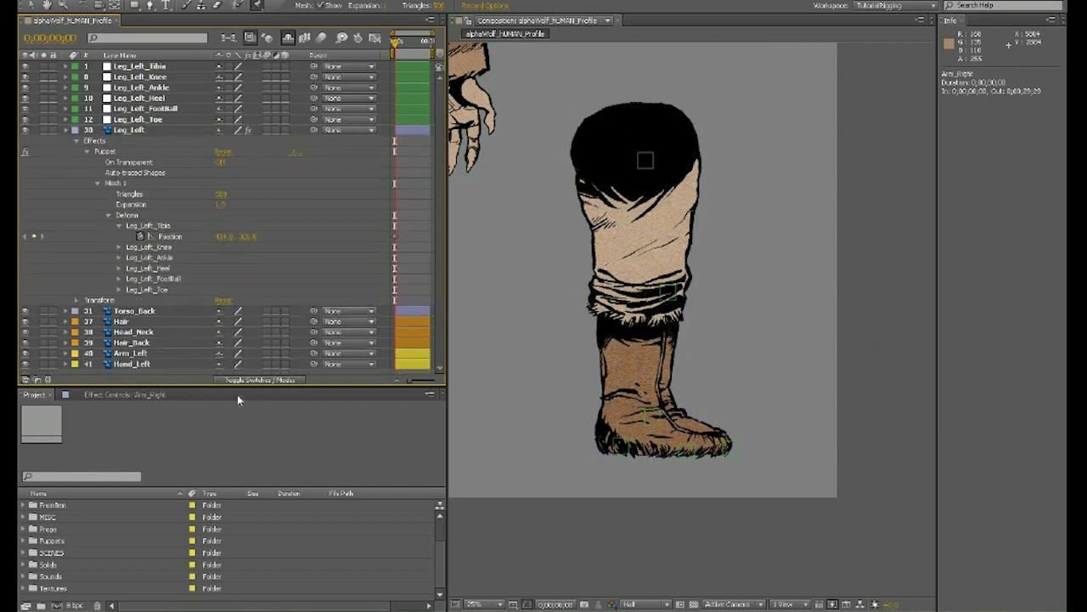
pyautogui.click(220, 312)
pyautogui.click(219, 312)
pyautogui.click(219, 312)
pyautogui.click(220, 312)
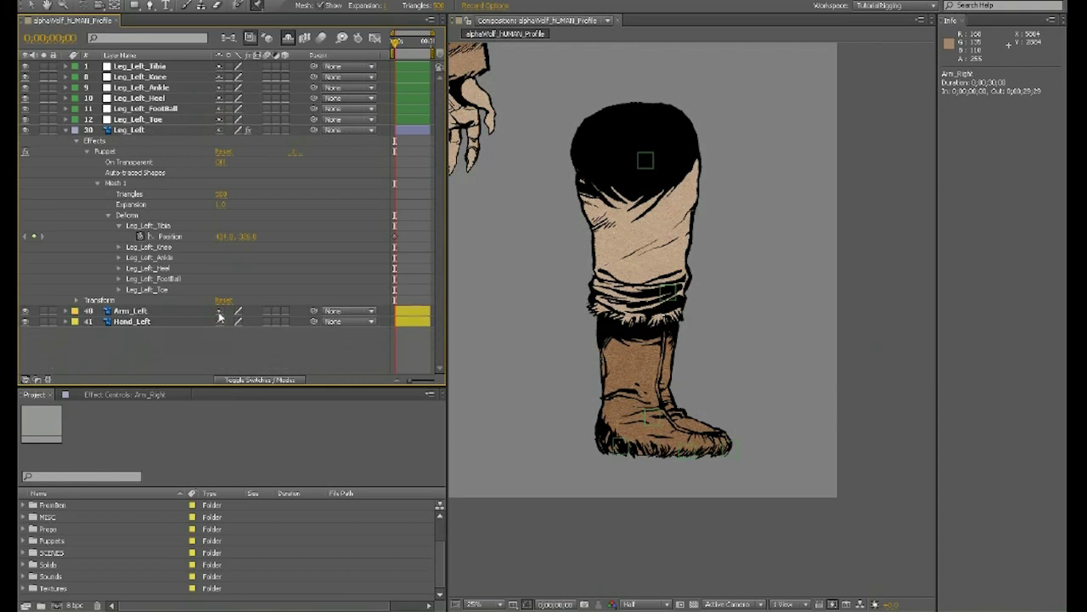
pyautogui.click(219, 312)
pyautogui.click(219, 311)
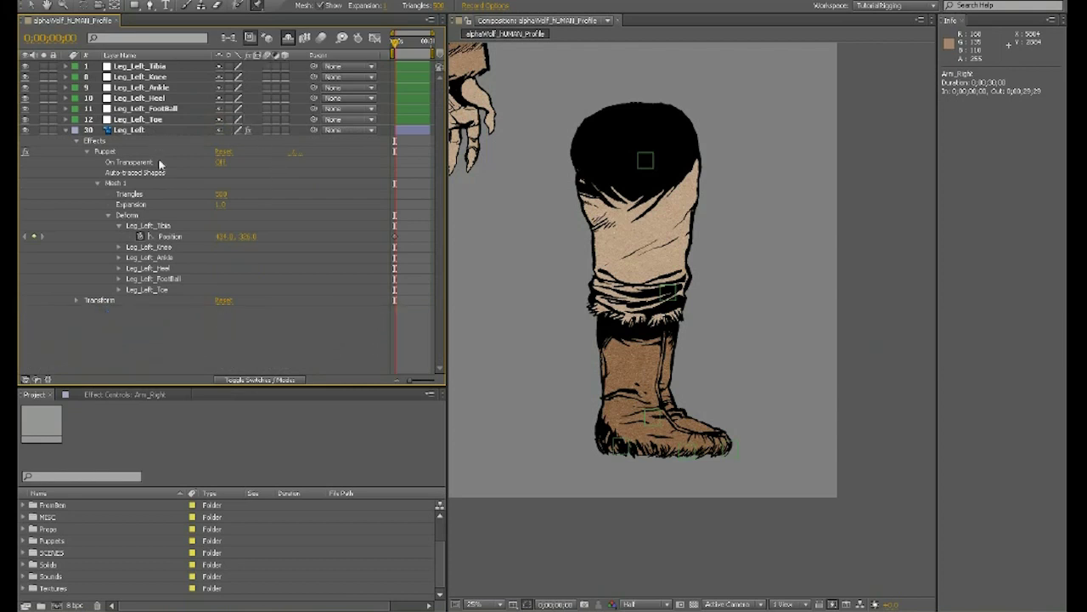
# Start a position expression on the Leg_Left_Tibia pin with n=thisComp.layer("ForheadLeft") and widen the timeline to show it.
pyautogui.click(145, 228)
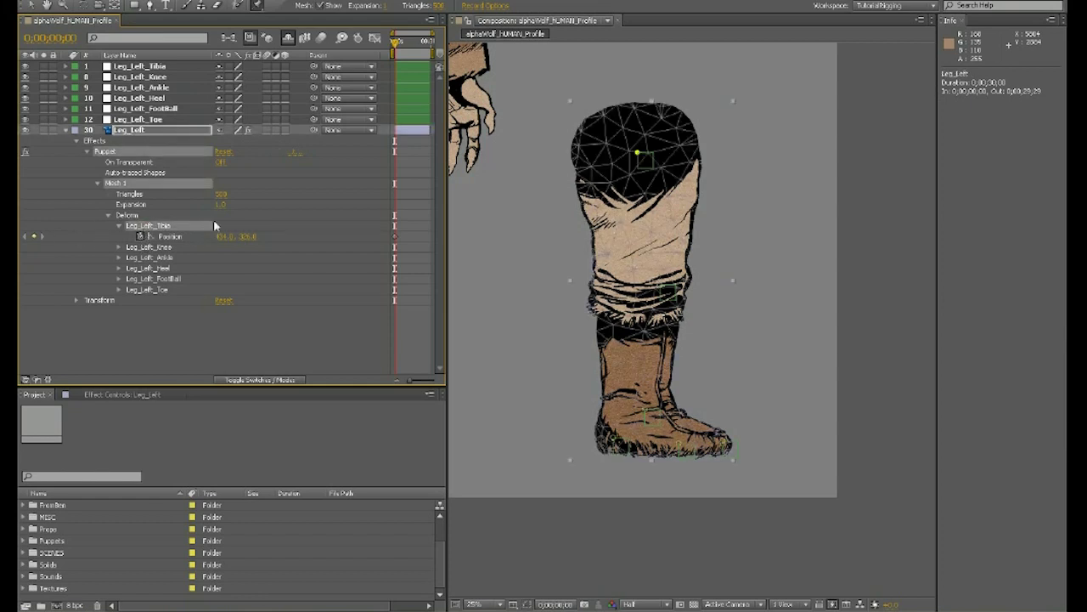
pyautogui.keyDown('alt'); pyautogui.click(140, 237); pyautogui.keyUp('alt')
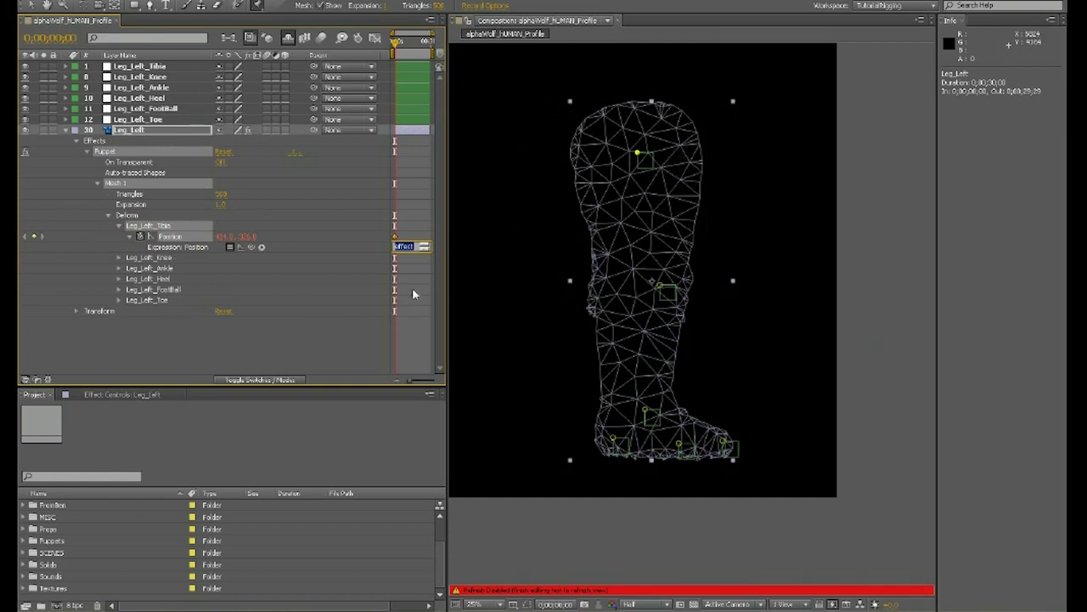
pyautogui.press('BackSpace')
pyautogui.moveTo(448, 283); pyautogui.dragTo(602, 272)
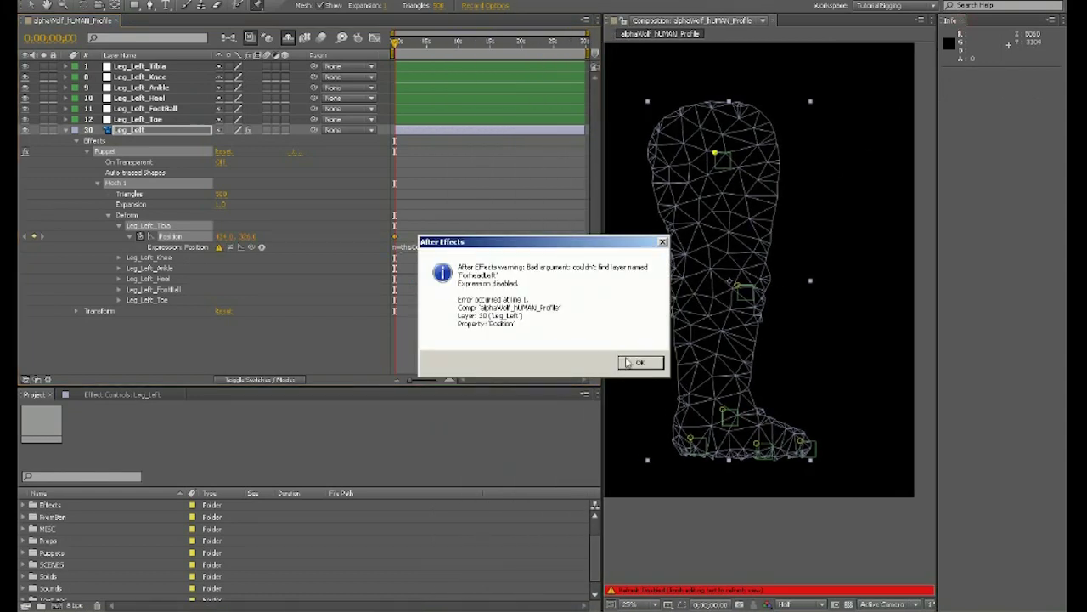
pyautogui.click(640, 361)
# Close the Info panel and complete the tibia expression: n=thisComp.layer("Leg_Left_Tibia"), nullpos=n.toComp(n.anchorPoint); fromComp(nullpos);.
pyautogui.click(962, 21)
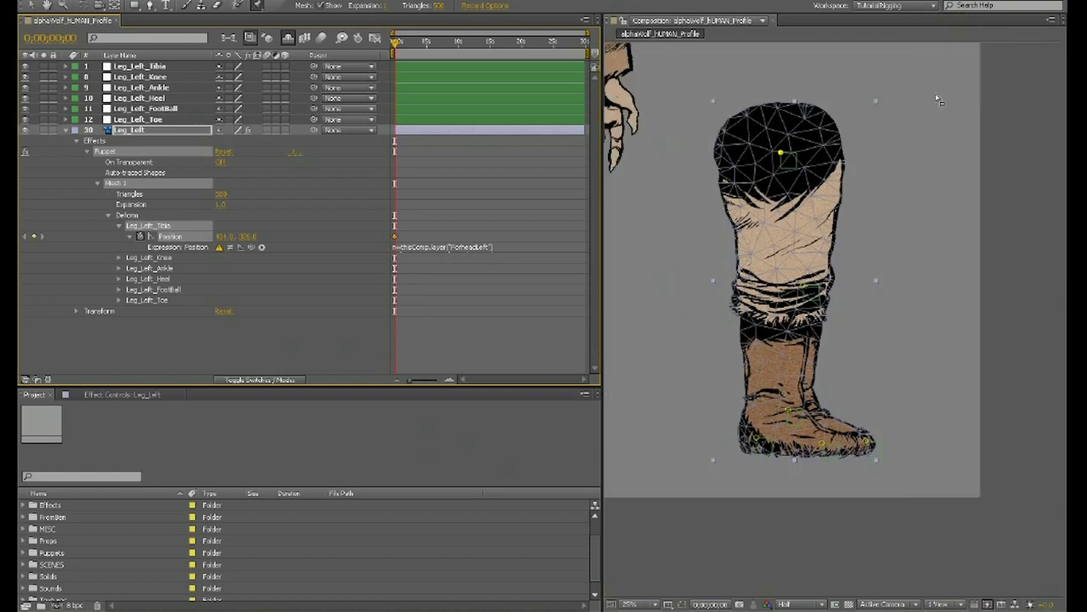
pyautogui.moveTo(709, 298); pyautogui.dragTo(786, 299)
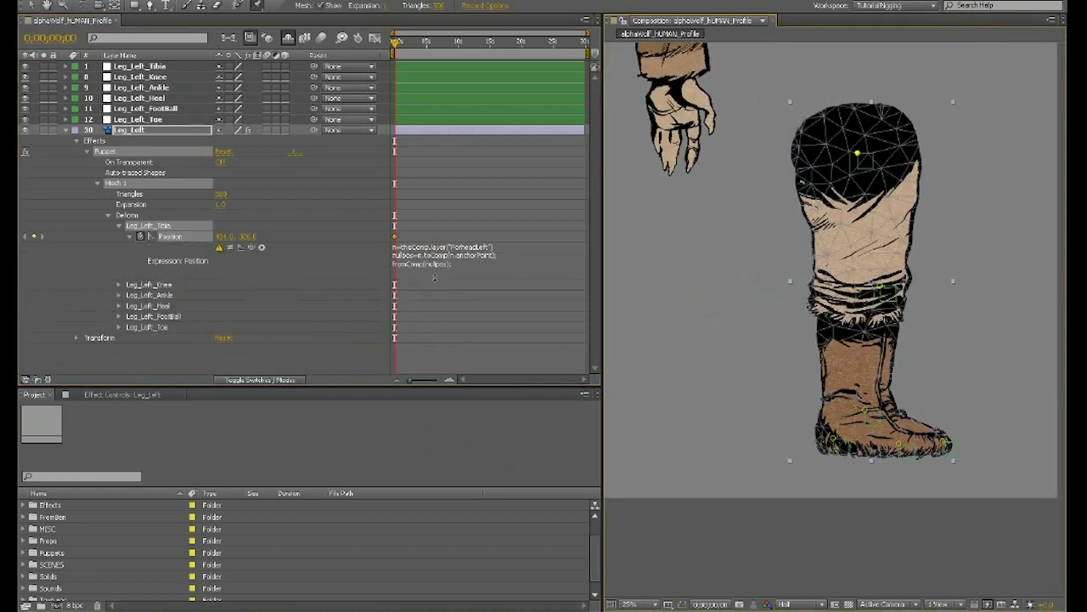
pyautogui.click(464, 263)
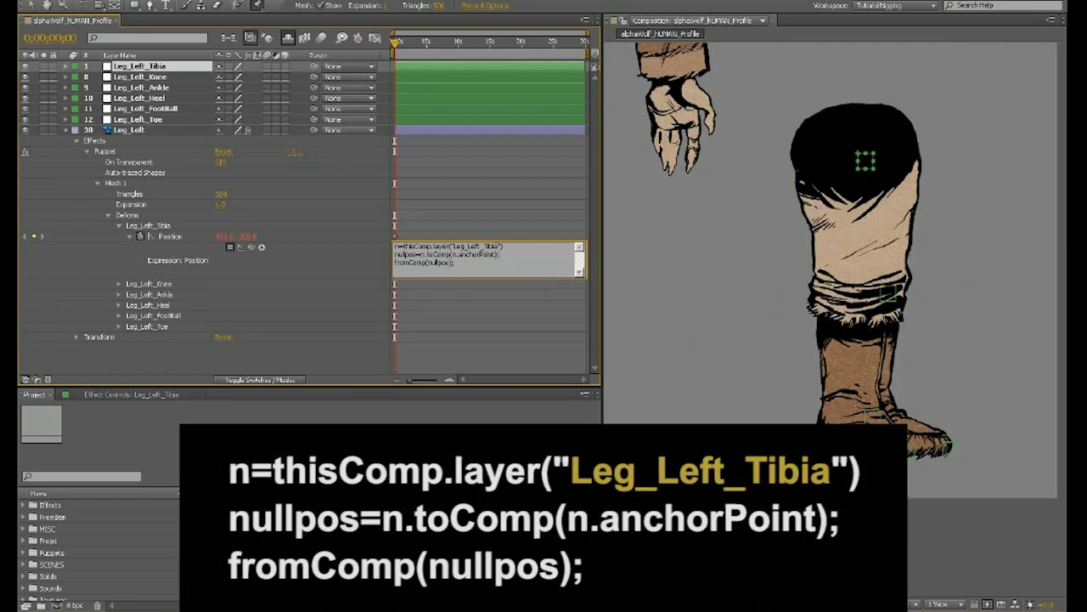
pyautogui.moveTo(498, 246); pyautogui.dragTo(456, 246)
pyautogui.click(152, 227)
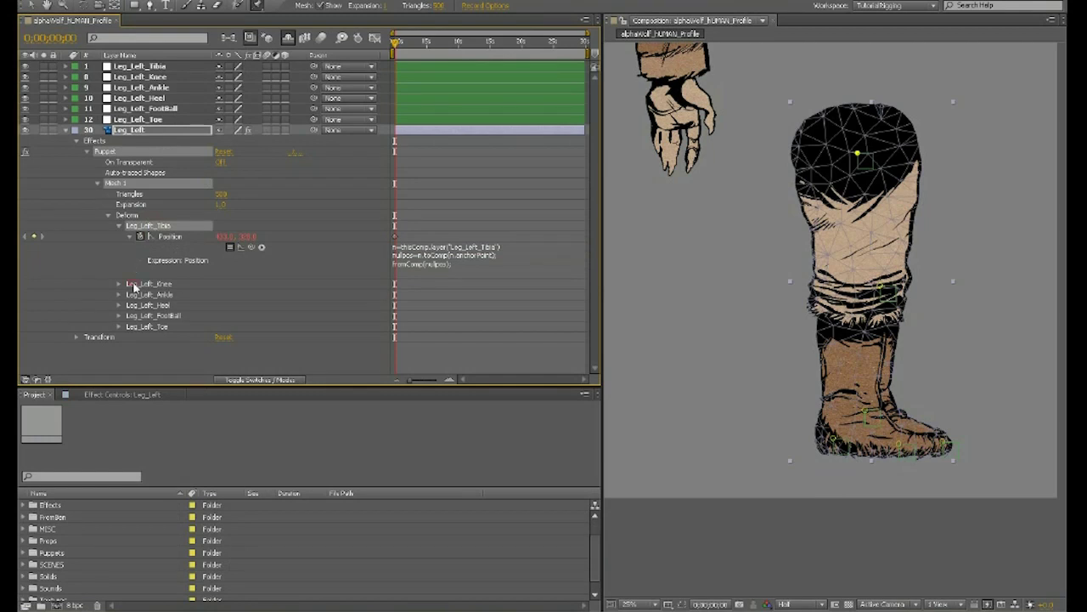
# Give the Leg_Left_Knee pin's position the expression n=thisComp.layer("Leg_Left_Knee"), nullpos=n.toComp(n.anchorPoint); fromComp(nullpos);.
pyautogui.click(136, 284)
pyautogui.click(119, 284)
pyautogui.keyDown('alt'); pyautogui.click(140, 294); pyautogui.keyUp('alt')
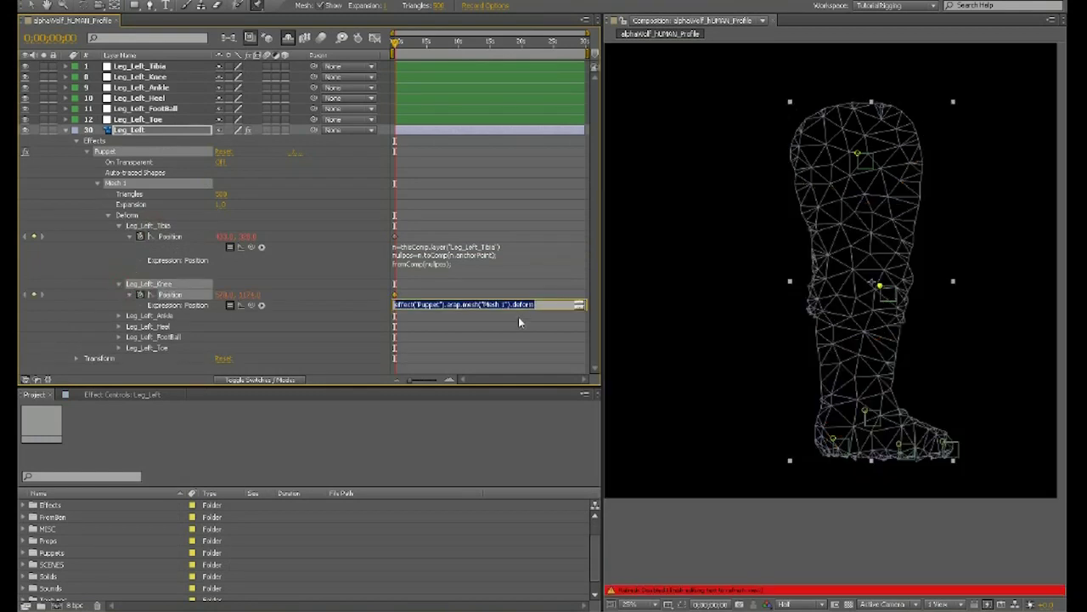
pyautogui.press('BackSpace')
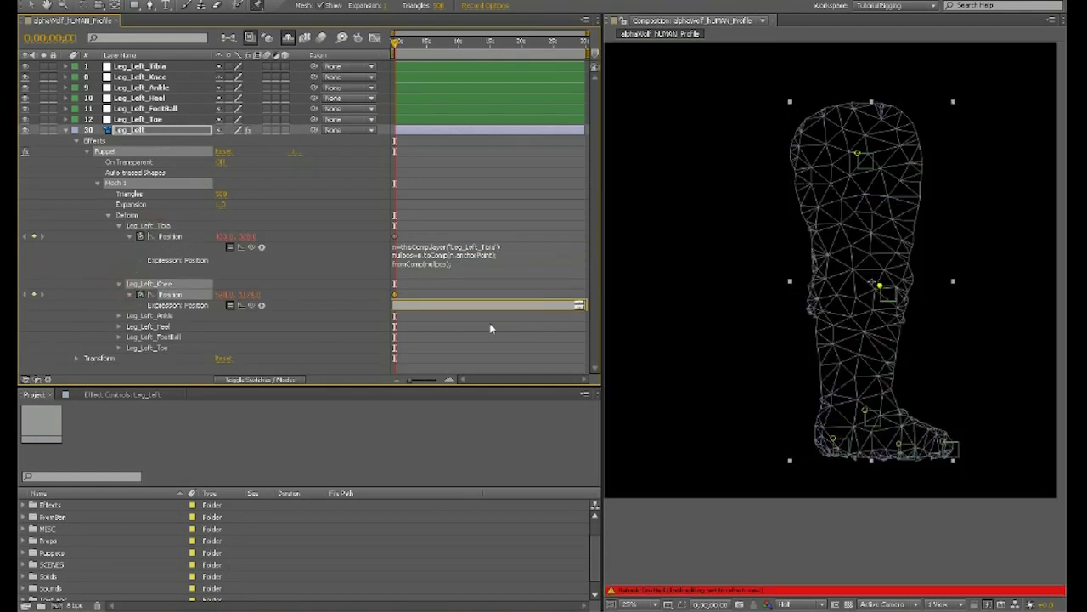
pyautogui.write('n=thisComp.layer("ForheadLeft")')
pyautogui.write('eft')
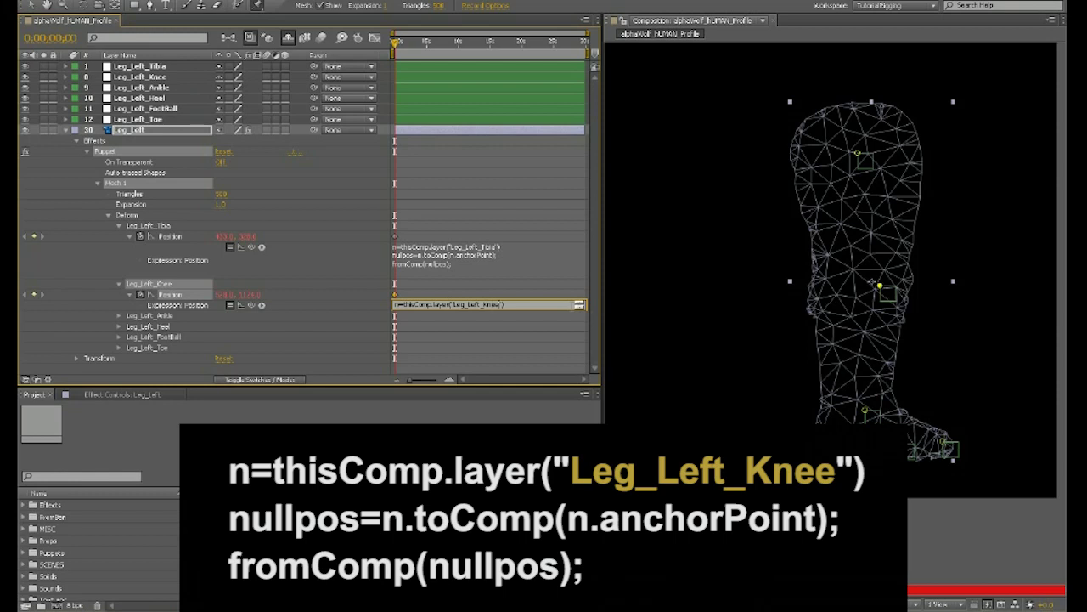
pyautogui.press('KP_Enter')
pyautogui.click(451, 307)
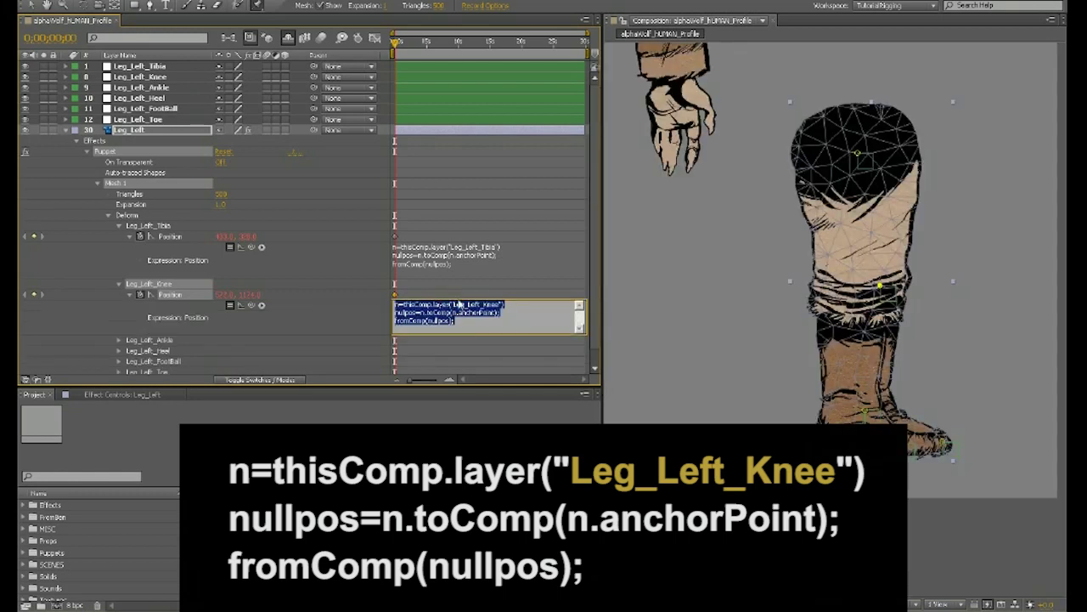
# Reveal Leg_Left's keyframed pin positions and give the Leg_Left_Ankle pin the knee expression, retargeted with n=thisComp.layer("Leg_Left_Ankle").
pyautogui.click(138, 342)
pyautogui.click(148, 132)
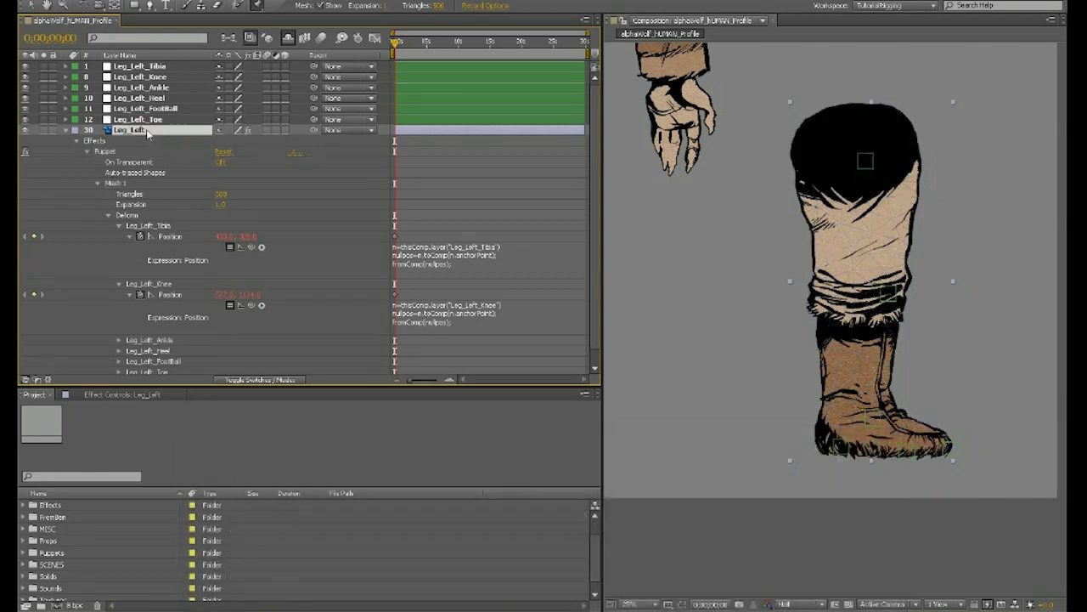
pyautogui.press('u')
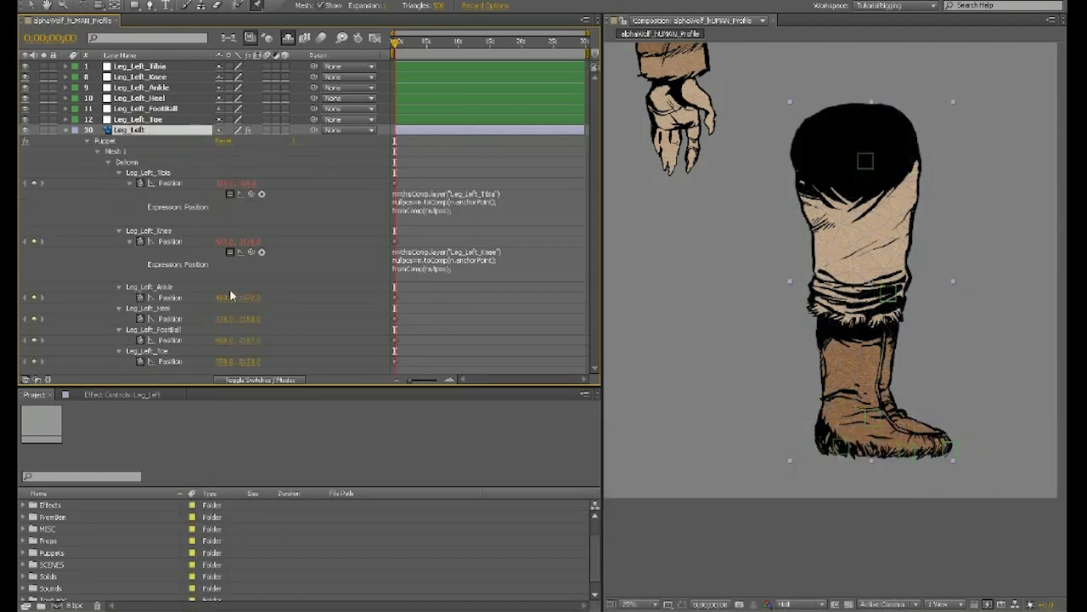
pyautogui.keyDown('alt'); pyautogui.click(140, 299); pyautogui.keyUp('alt')
pyautogui.press('BackSpace')
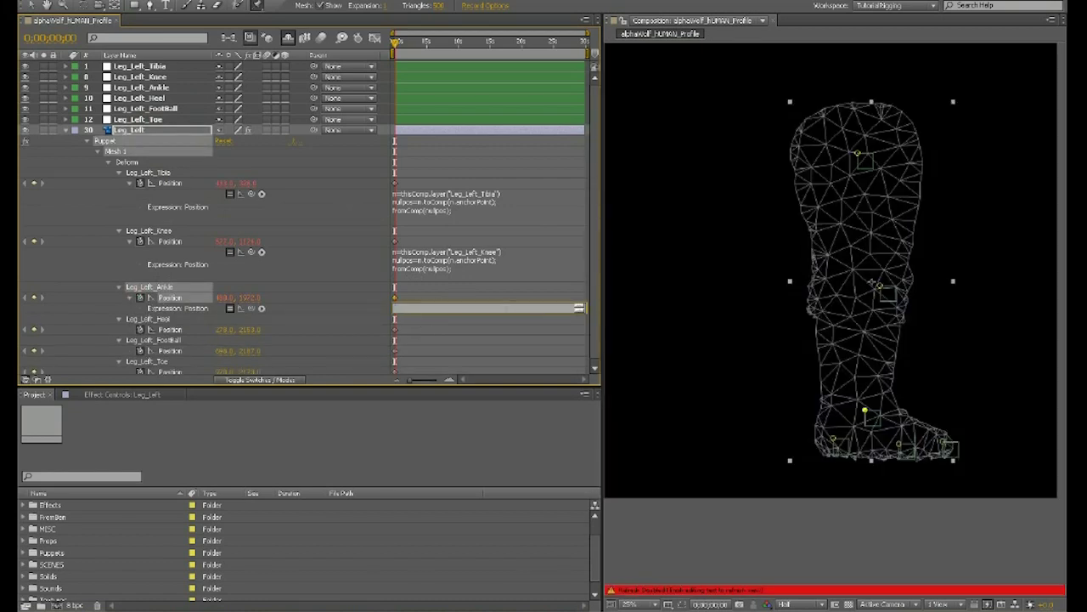
pyautogui.write('n=thisComp.layer("Leg_Left_Knee")')
pyautogui.press('BackSpace')
pyautogui.press('BackSpace')
pyautogui.press('BackSpace')
pyautogui.press('BackSpace')
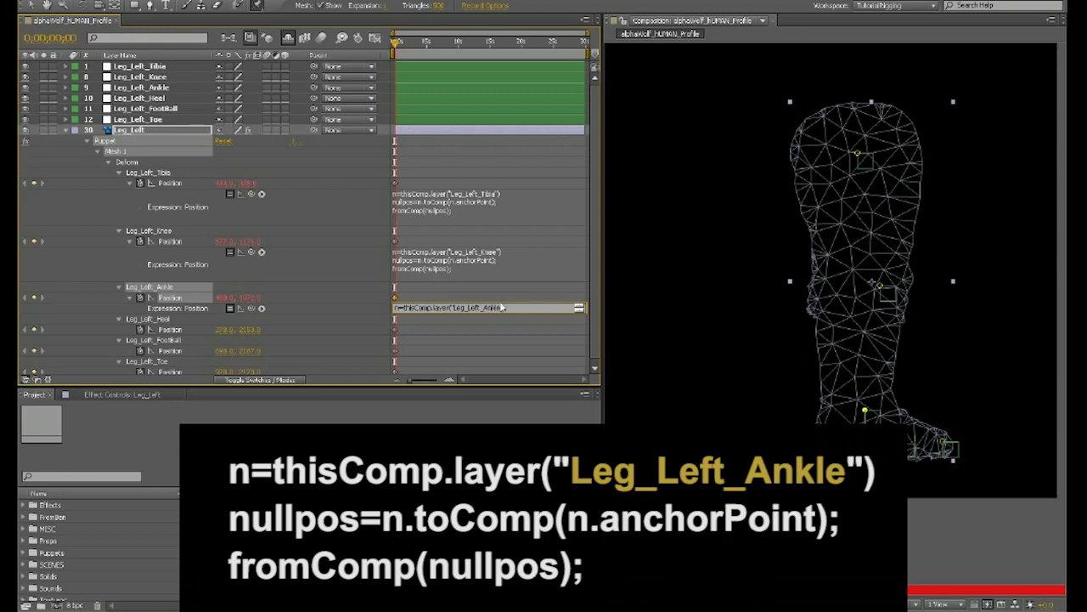
# Give the Leg_Left_Heel pin's position the knee expression, retargeted with n=thisComp.layer("Leg_Left_Heel").
pyautogui.keyDown('alt'); pyautogui.click(141, 329); pyautogui.keyUp('alt')
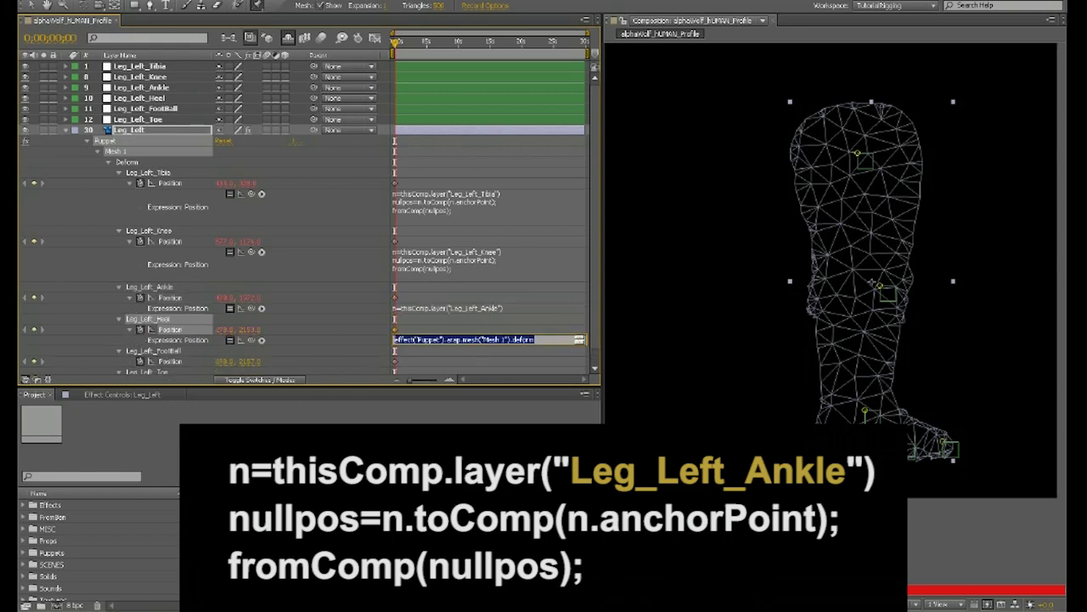
pyautogui.press('BackSpace')
pyautogui.write('n=thisComp.layer("Leg_Left_Knee")')
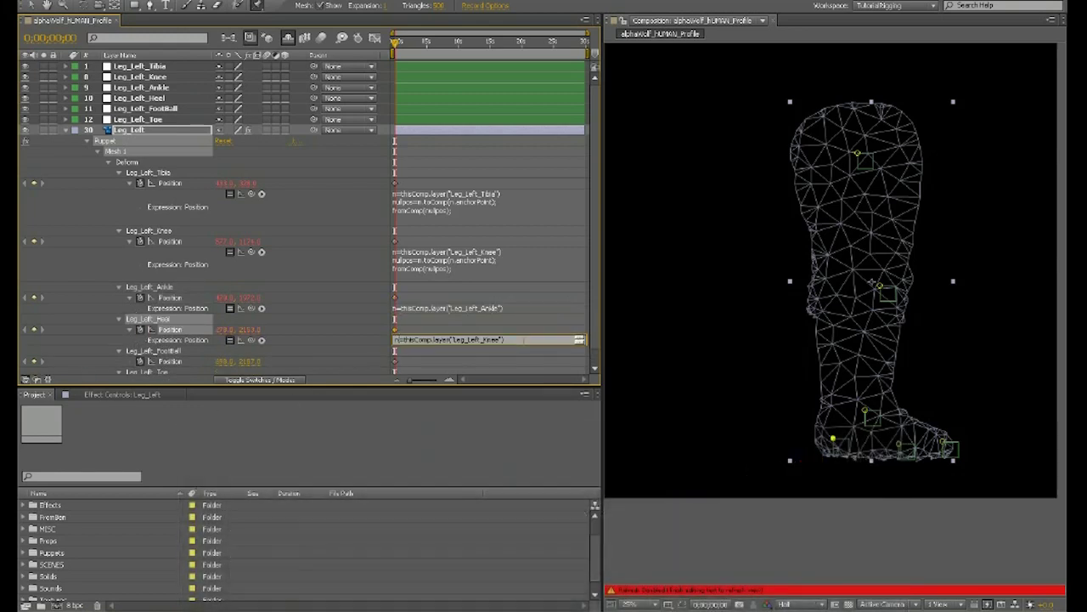
pyautogui.press('Left')
pyautogui.press('Left')
pyautogui.hotkey('shift', 'Left')
pyautogui.hotkey('shift', 'Left')
pyautogui.hotkey('shift', 'Left')
pyautogui.hotkey('shift', 'Left')
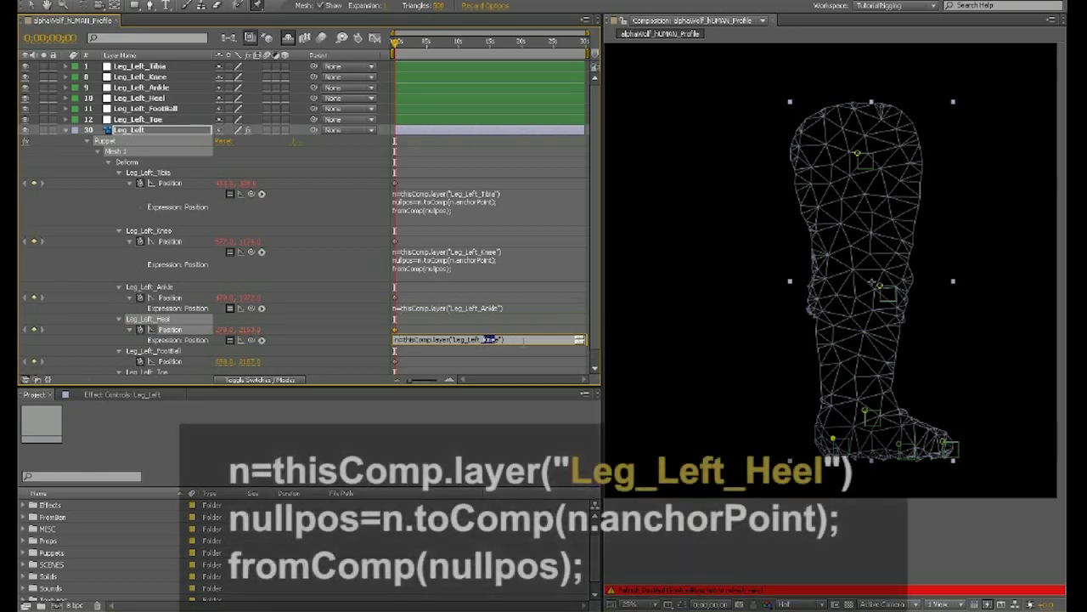
pyautogui.write('Heel')
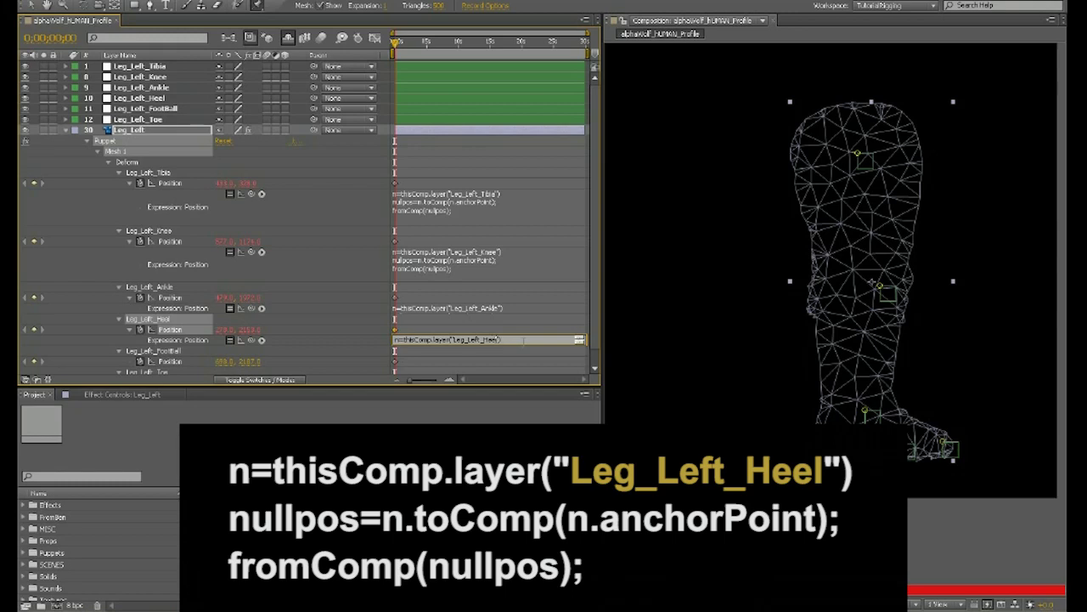
# Give the Leg_Left_FootBall pin's position the same null-linking expression, retargeted with n=thisComp.layer("Leg_Left_FootBall").
pyautogui.moveTo(595, 333); pyautogui.dragTo(595, 358)
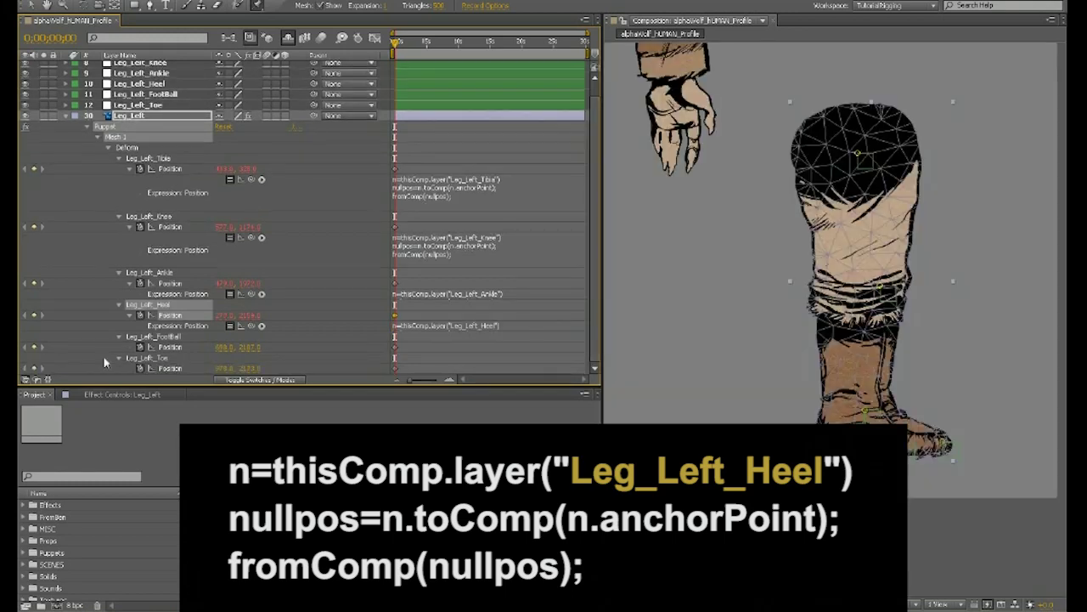
pyautogui.keyDown('alt'); pyautogui.click(140, 347); pyautogui.keyUp('alt')
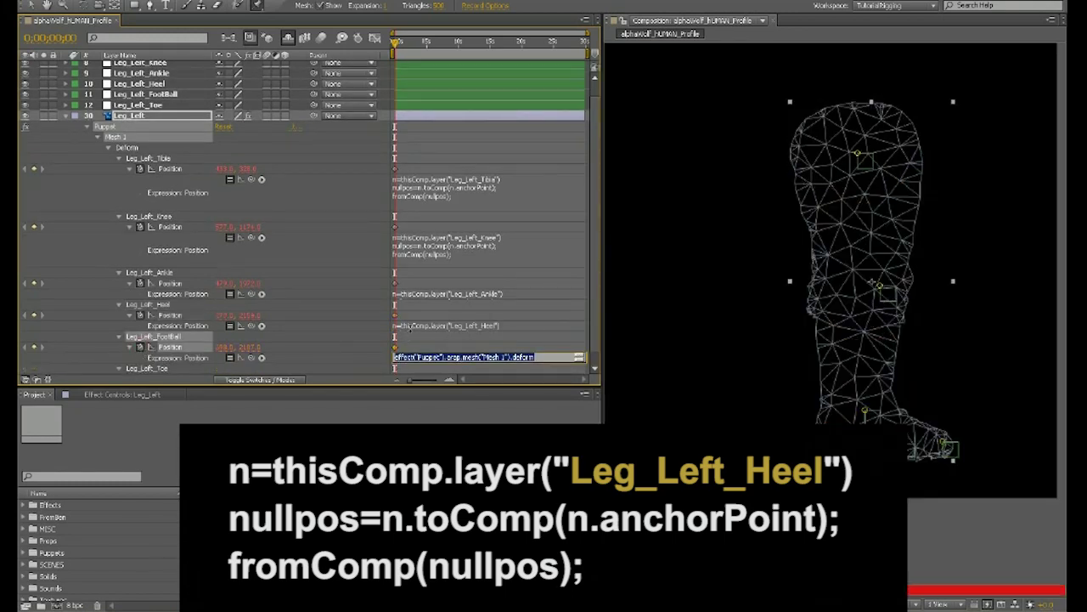
pyautogui.press('BackSpace')
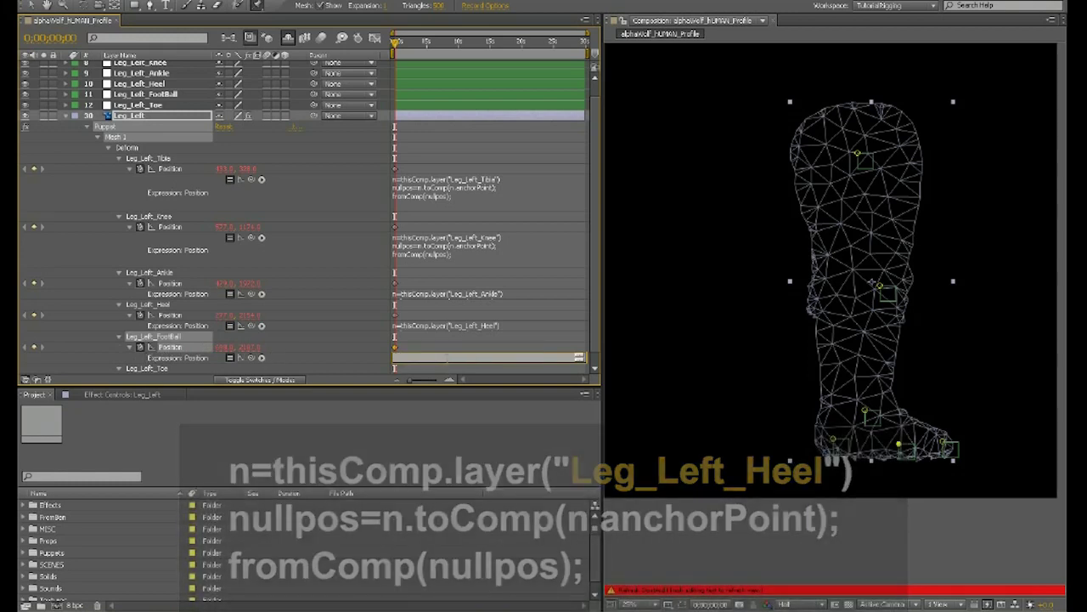
pyautogui.write('n=thisComp.layer("Leg_Left_Knee")')
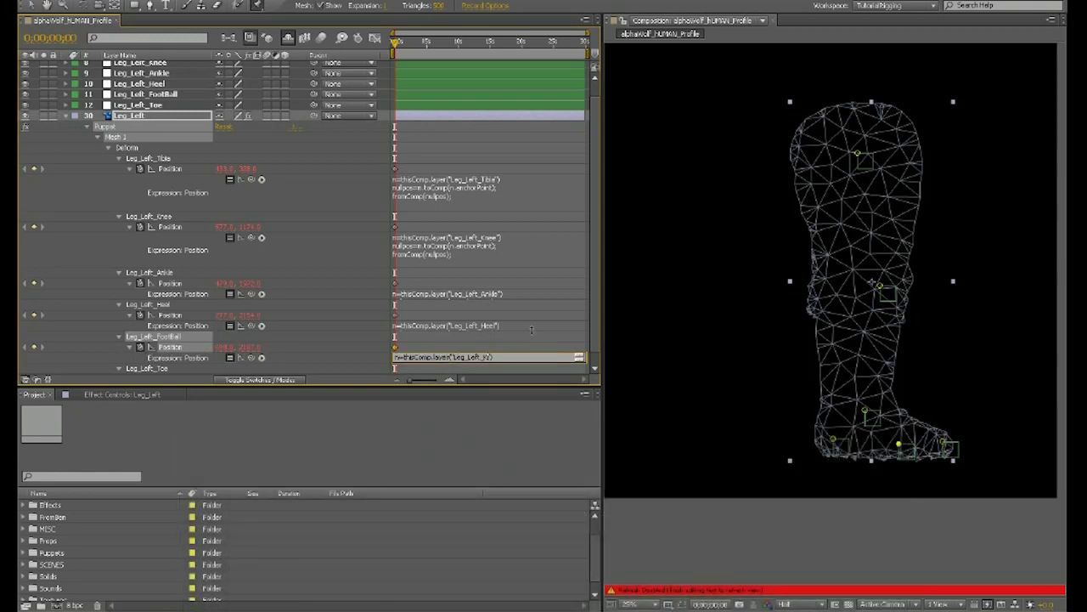
pyautogui.press('BackSpace')
pyautogui.press('BackSpace')
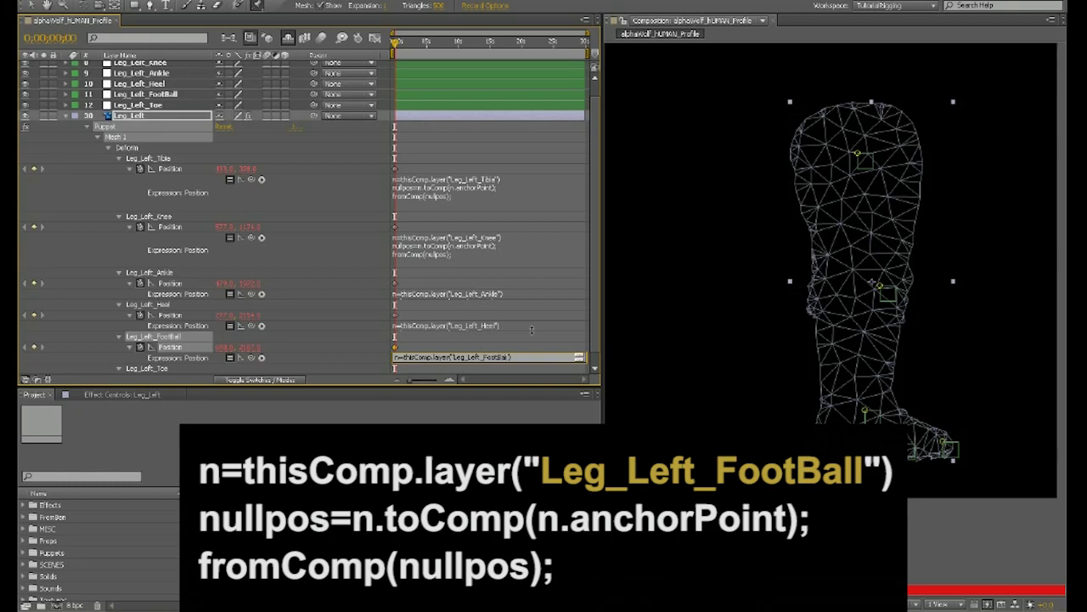
pyautogui.press('KP_Enter')
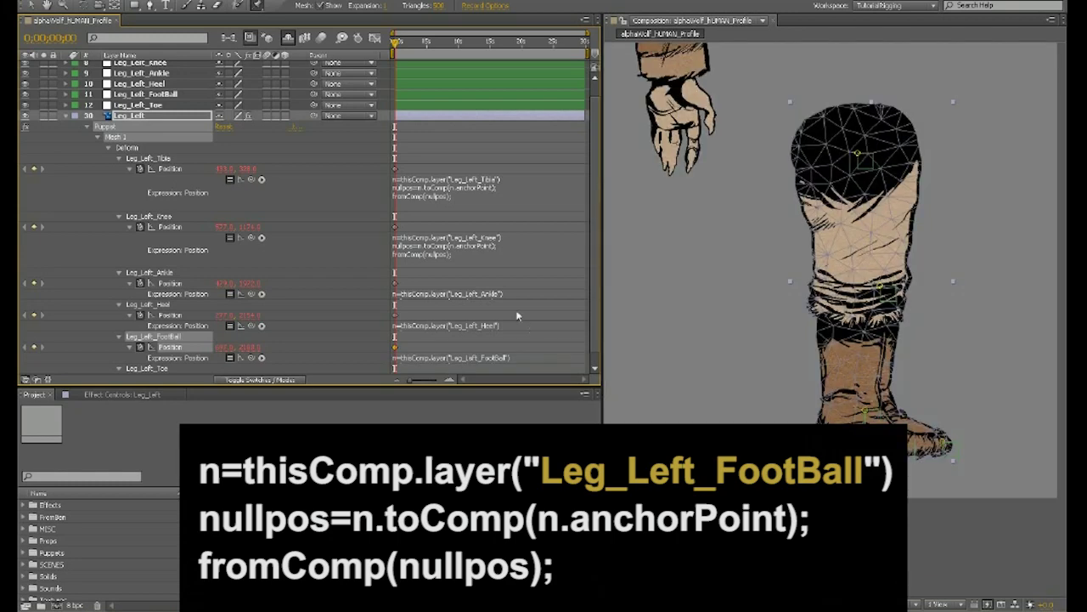
# Add the position expression n=thisComp.layer("Leg_Left_Toe"), nullpos=n.toComp(n.anchorPoint); fromComp(nullpos); to the Leg_Left_Toe pin.
pyautogui.scroll(-1, 598, 296)
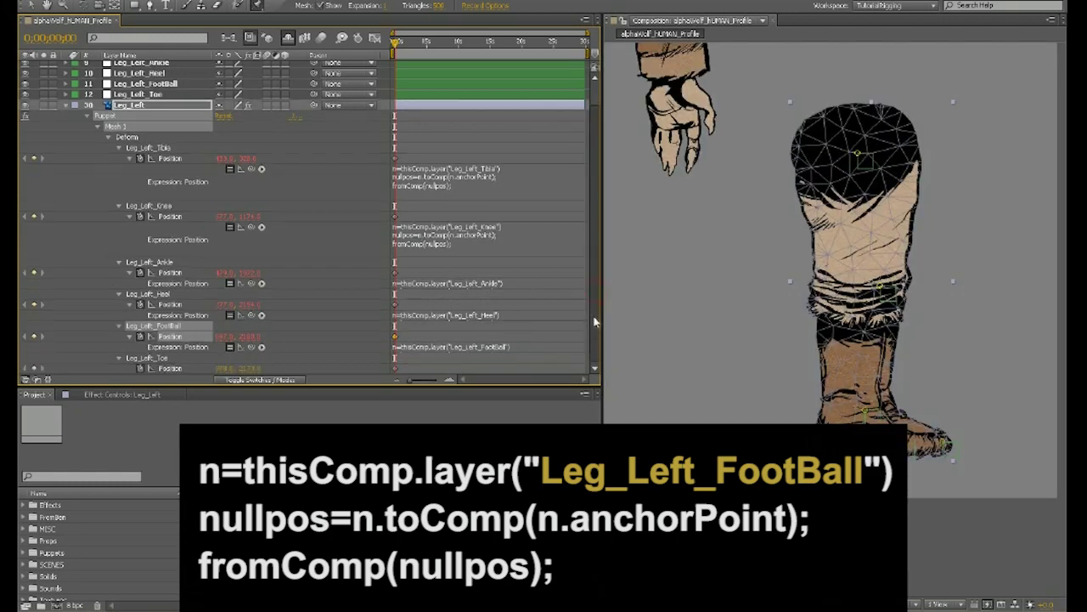
pyautogui.keyDown('alt'); pyautogui.click(141, 369); pyautogui.keyUp('alt')
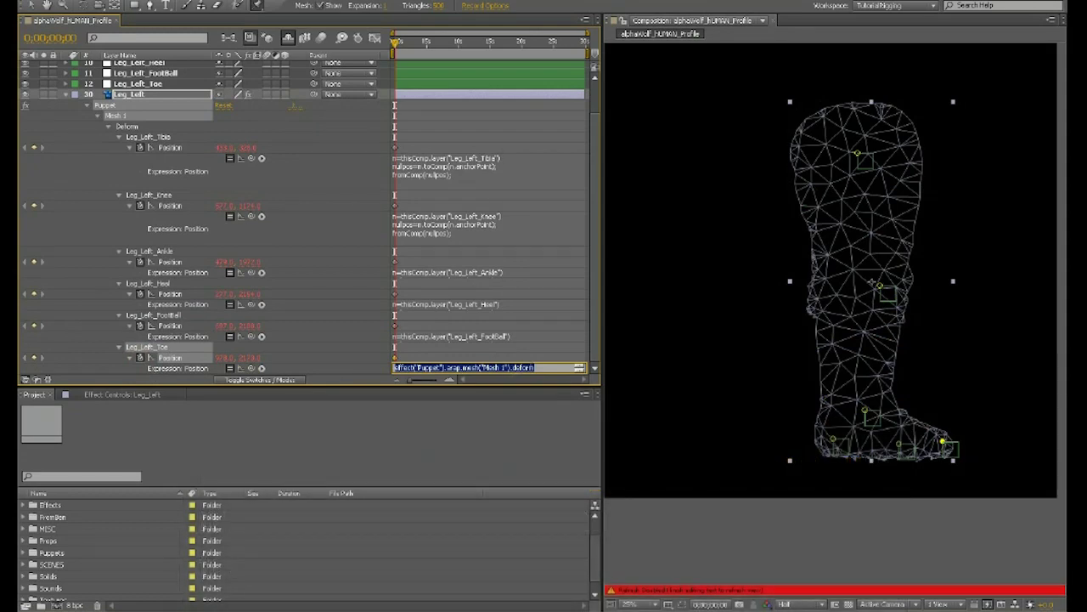
pyautogui.write('n=thisComp.layer("Leg_Left_Knee") nullpos=n.toComp(n.anchorPoint); fromComp(nullpos);')
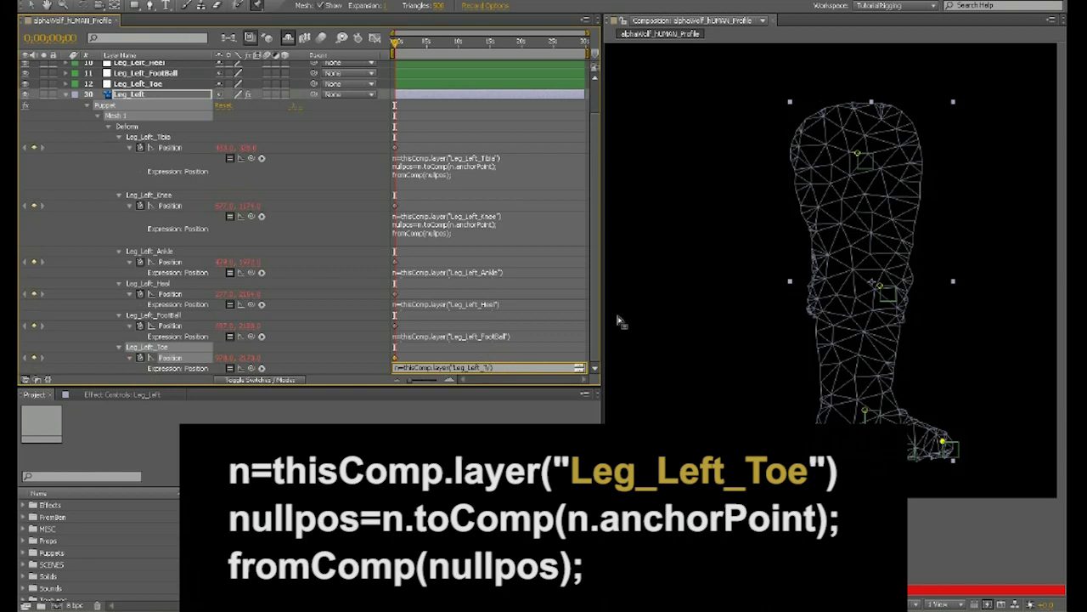
pyautogui.press('KP_Enter')
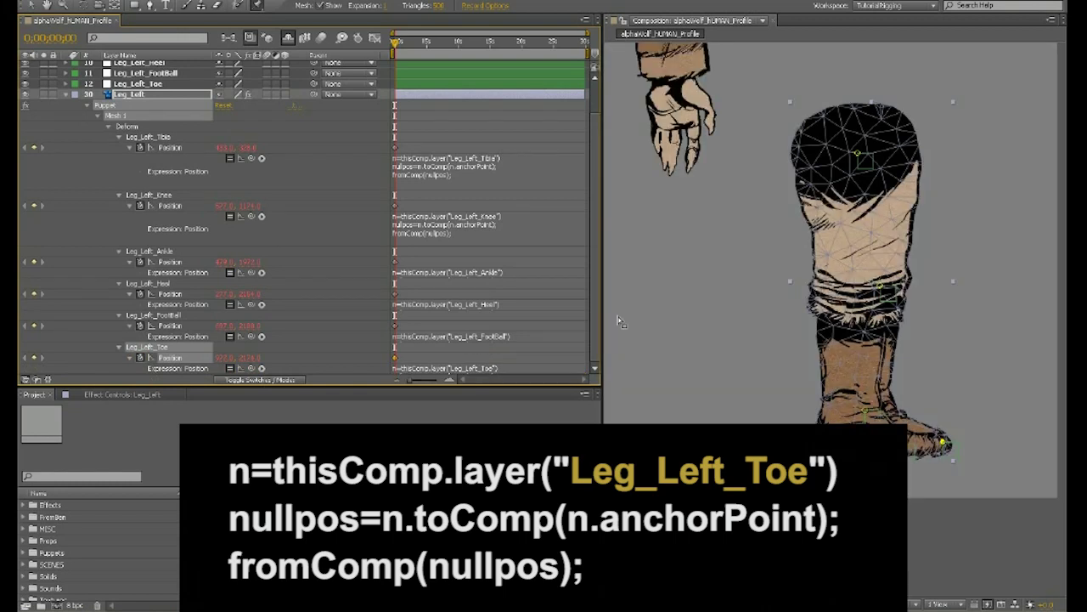
# Test manual control of the Leg_Left_Knee pin by disabling its position expression, moving the pin forward and re-enabling the expression.
pyautogui.scroll(2, 442, 232)
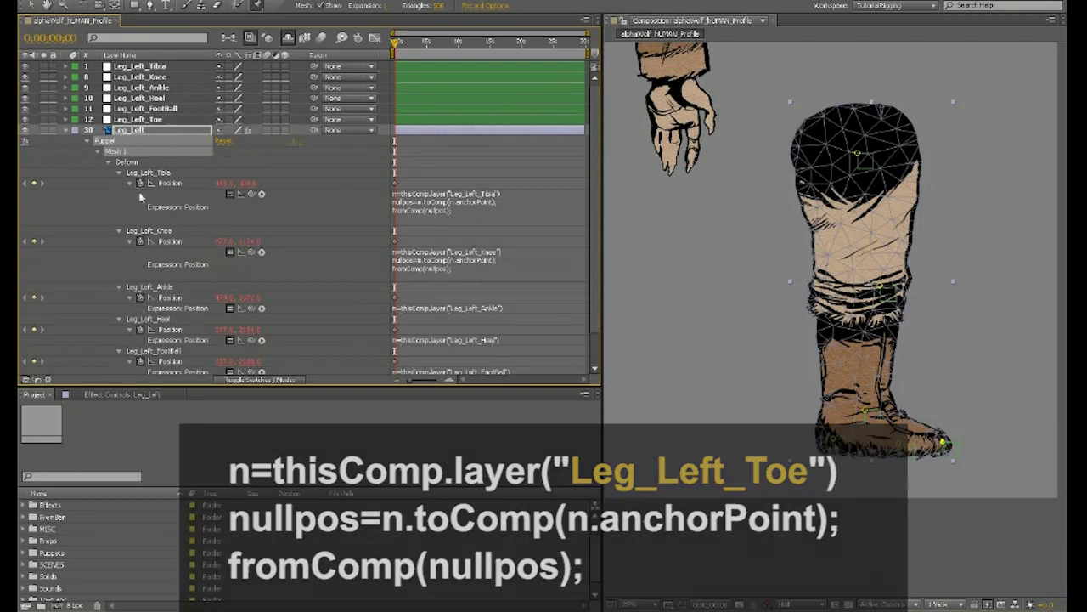
pyautogui.click(164, 173)
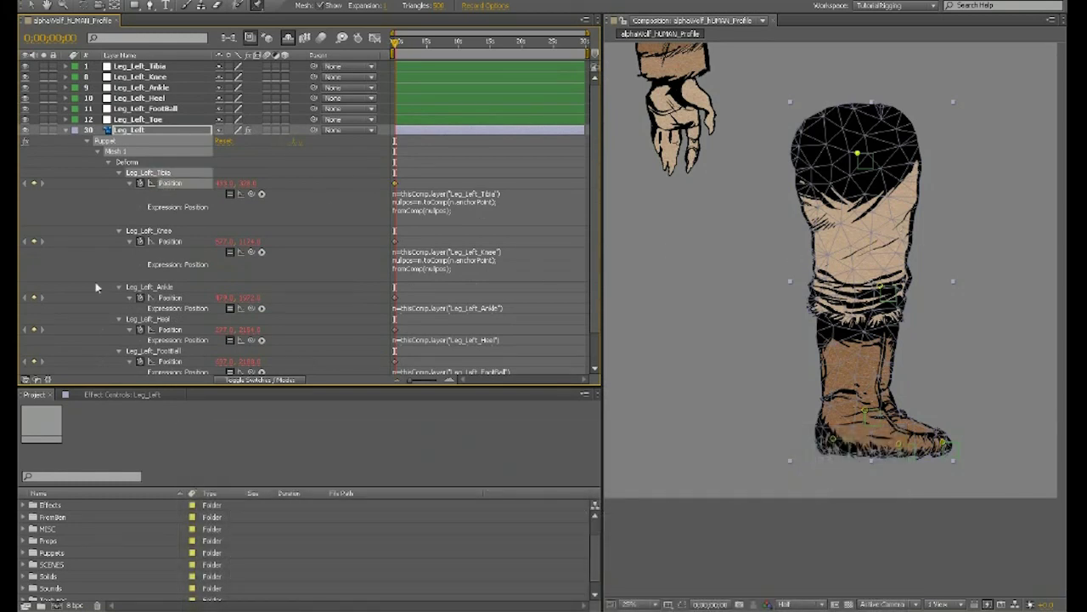
pyautogui.click(142, 231)
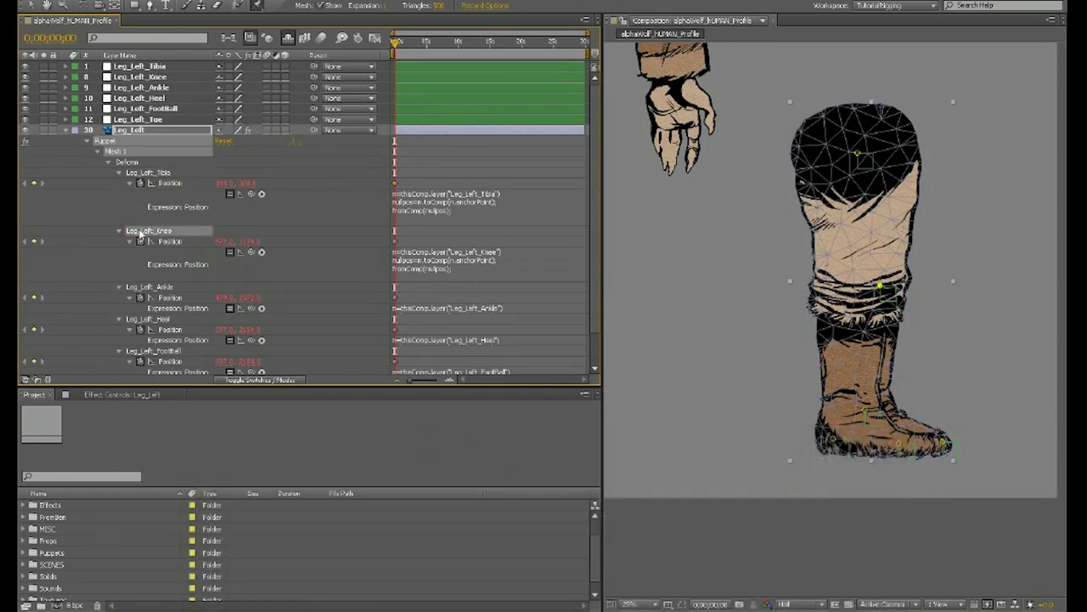
pyautogui.click(159, 288)
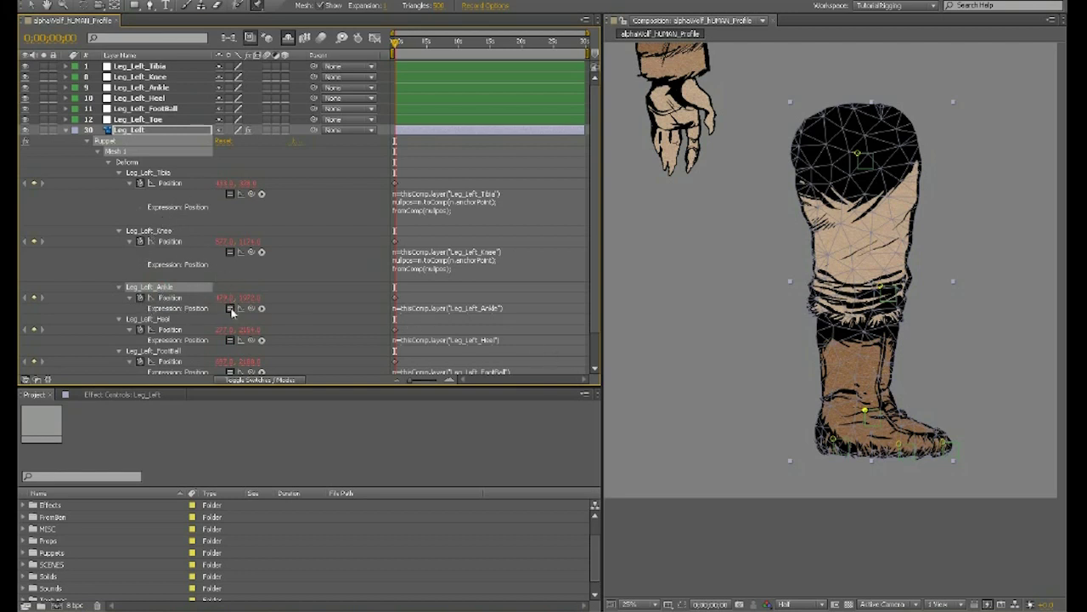
pyautogui.click(166, 230)
pyautogui.click(230, 252)
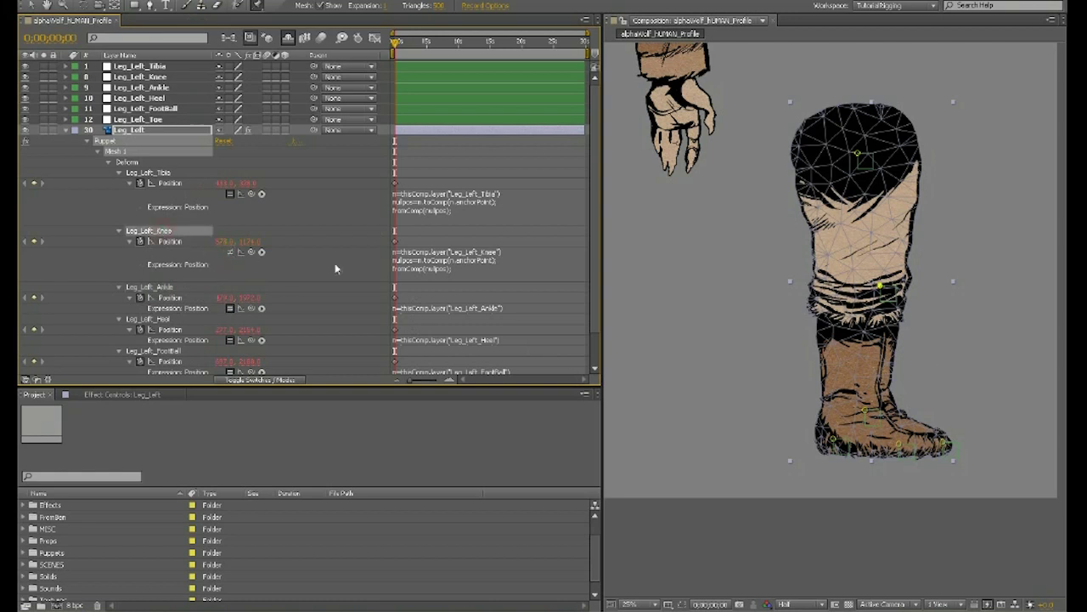
pyautogui.press('v')
pyautogui.moveTo(880, 285); pyautogui.dragTo(949, 295)
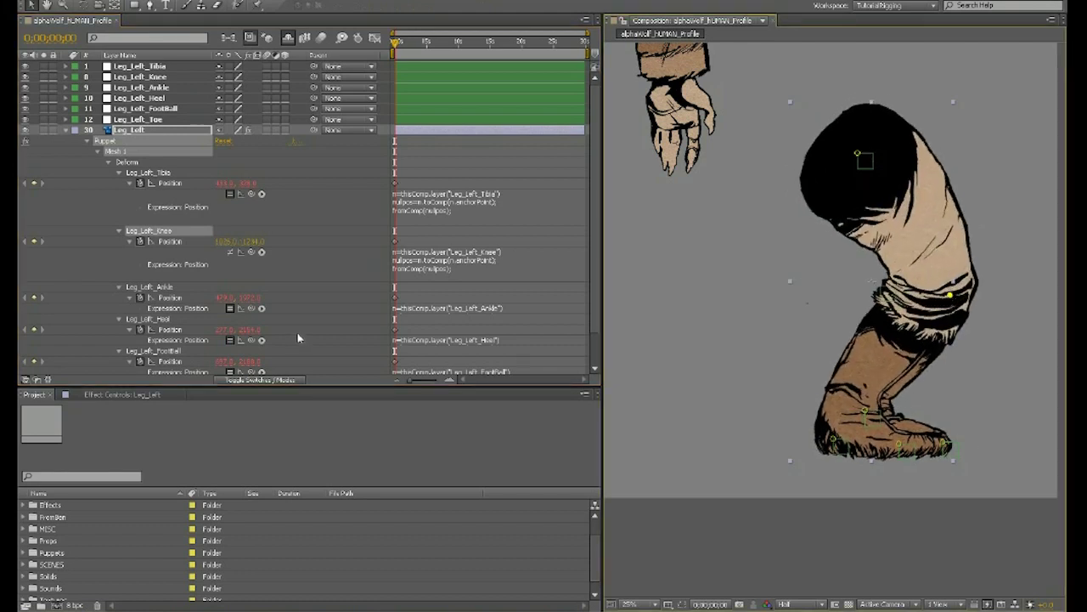
pyautogui.click(230, 252)
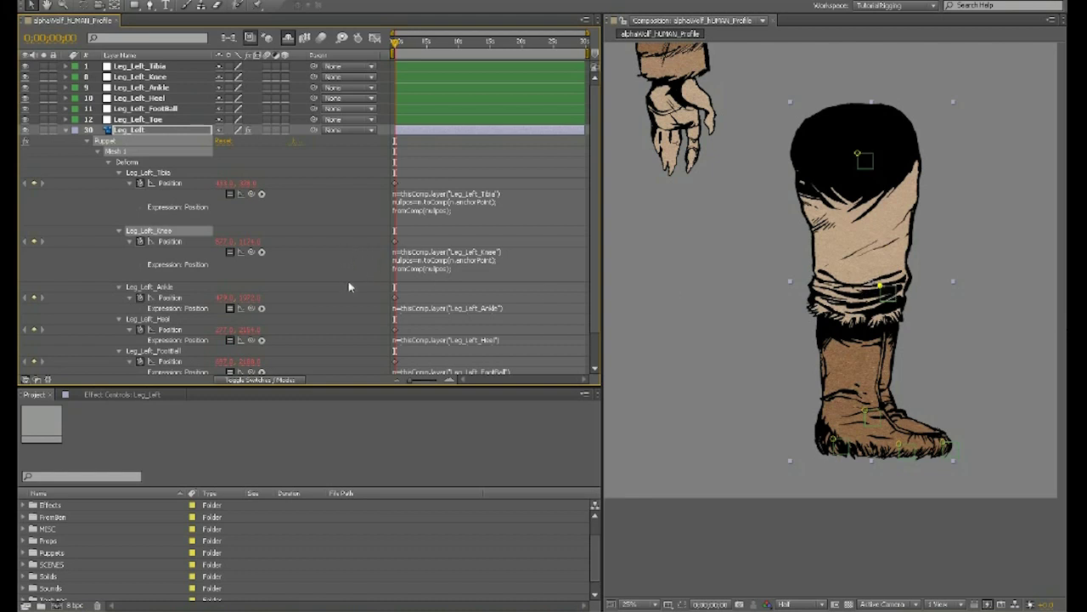
# Collapse the Leg_Left layer's puppet properties and select the Leg_Left_Tibia null.
pyautogui.click(141, 120)
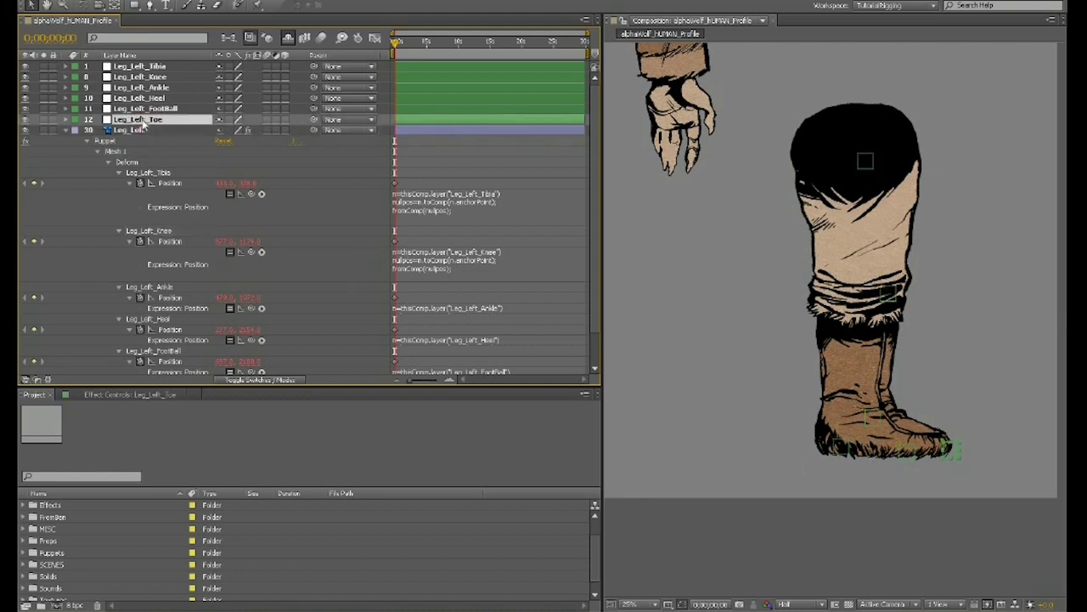
pyautogui.click(146, 68)
pyautogui.click(66, 130)
pyautogui.click(144, 68)
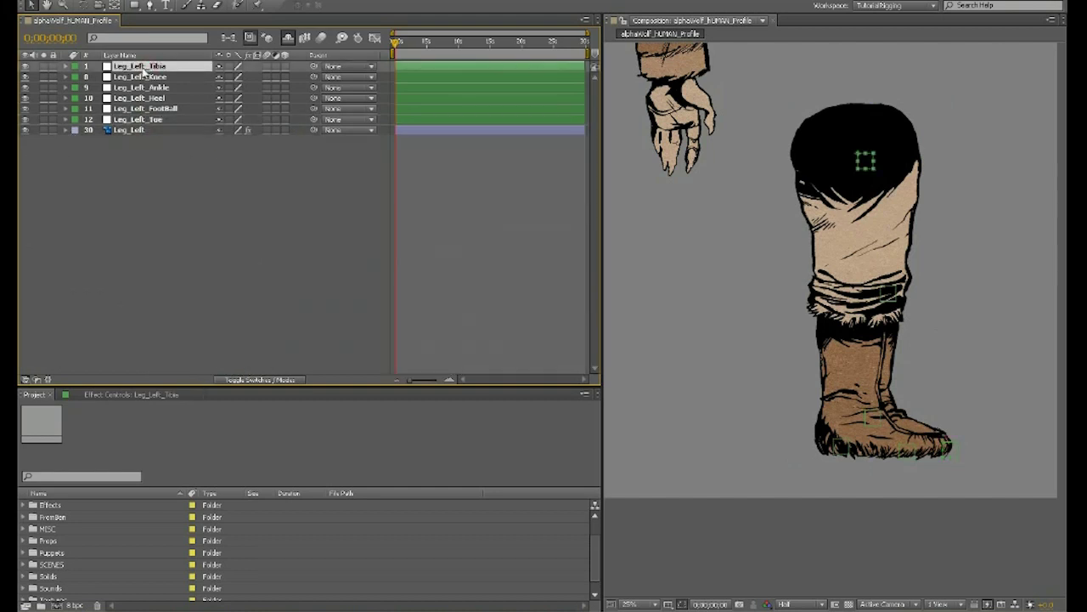
# Inspect the Leg_Left_Knee null's rotation and walk through the joint nulls from the toe upward to review their order.
pyautogui.click(152, 78)
pyautogui.press('r')
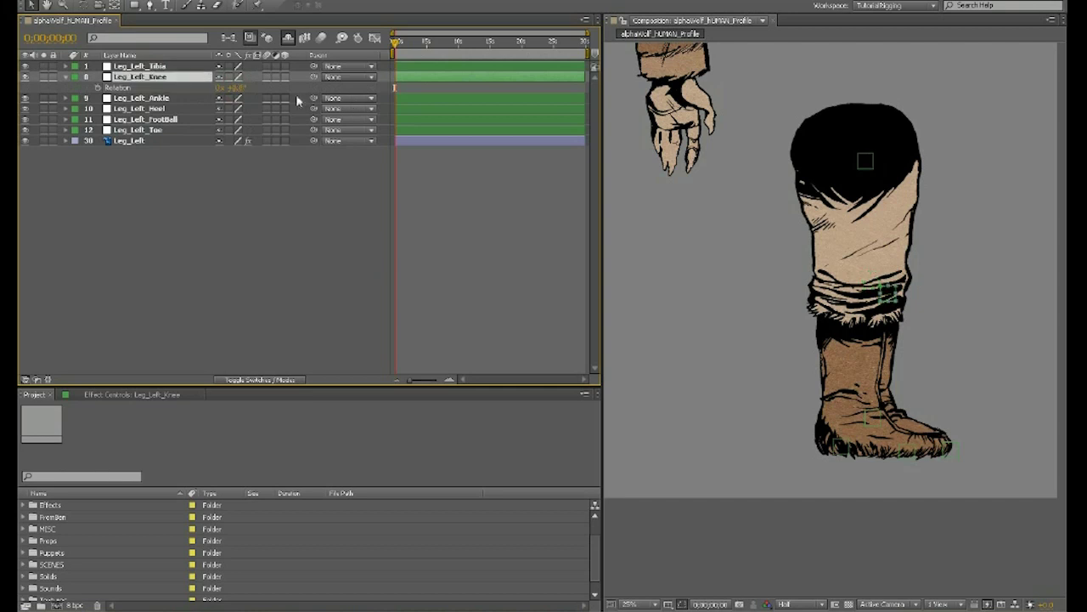
pyautogui.click(129, 131)
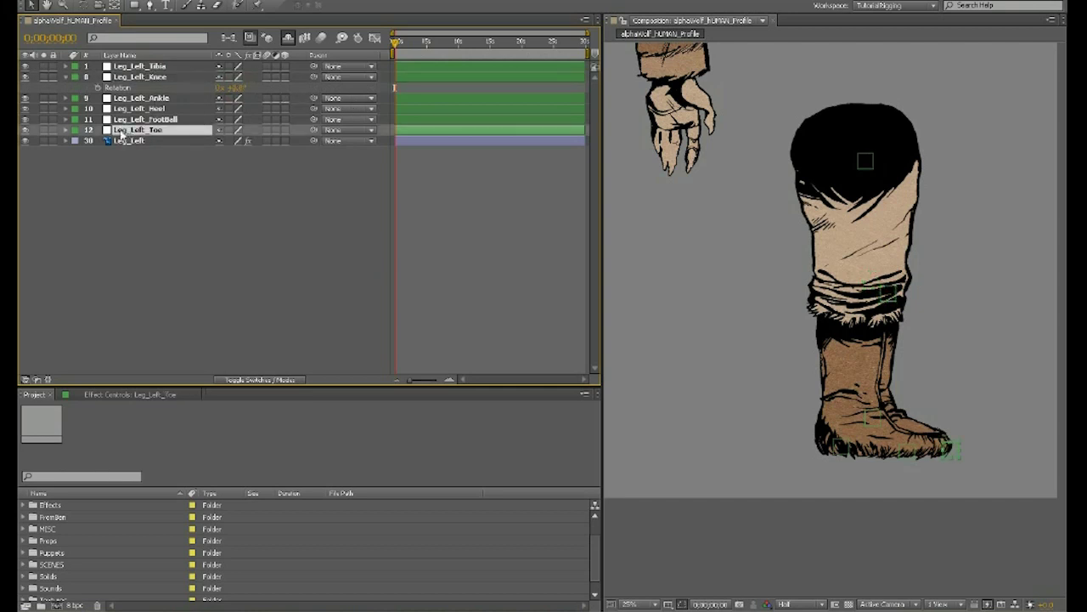
pyautogui.click(134, 78)
pyautogui.click(66, 77)
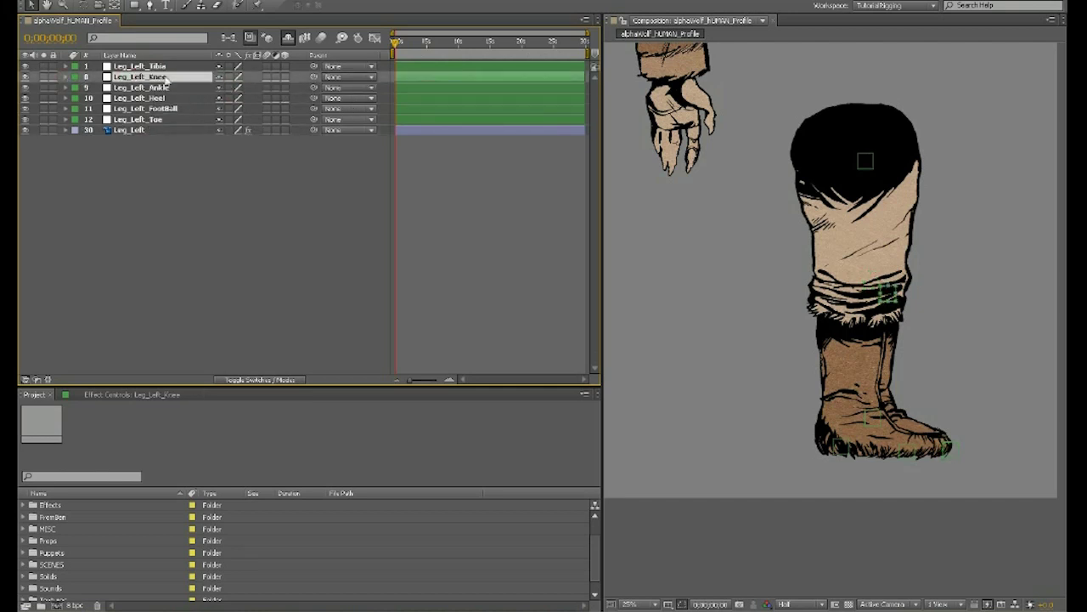
pyautogui.click(159, 122)
pyautogui.click(159, 110)
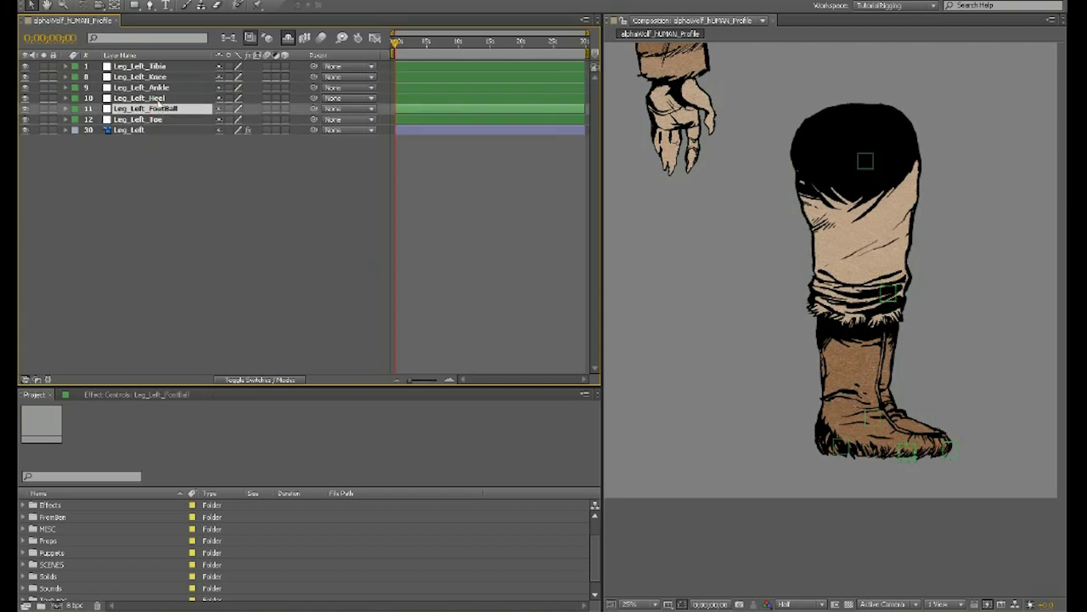
pyautogui.hotkey('ctrl', 'Up')
pyautogui.hotkey('ctrl', 'Up')
pyautogui.hotkey('ctrl', 'Up')
pyautogui.hotkey('ctrl', 'Up')
# Parent the leg nulls in a chain: Leg_Left_Toe to FootBall, FootBall to Heel, Heel to Ankle, Ankle to Knee, and Knee to Tibia.
pyautogui.click(157, 121)
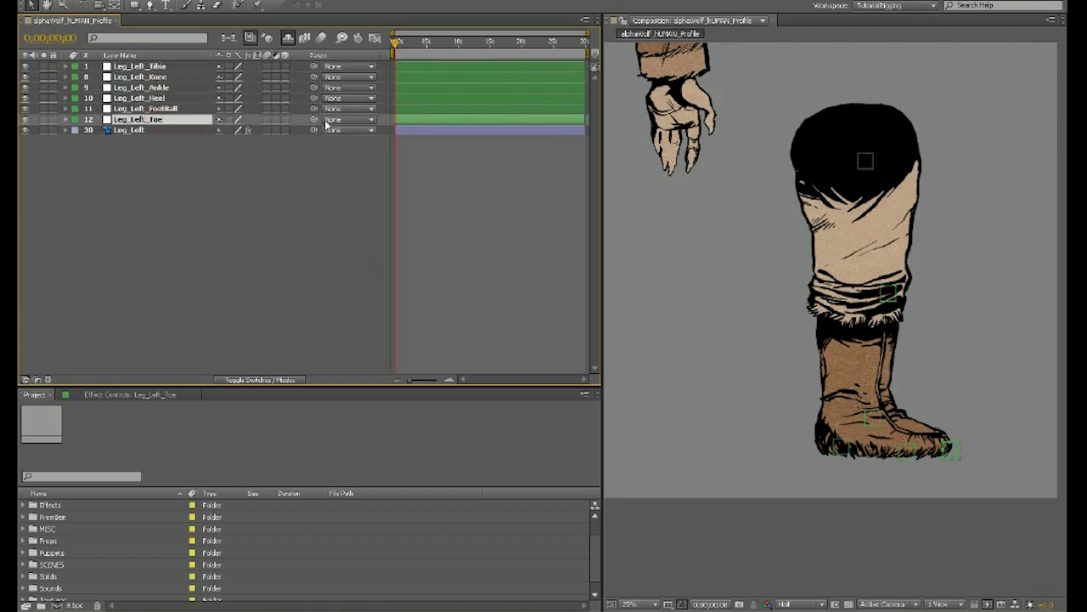
pyautogui.moveTo(314, 121); pyautogui.dragTo(164, 110)
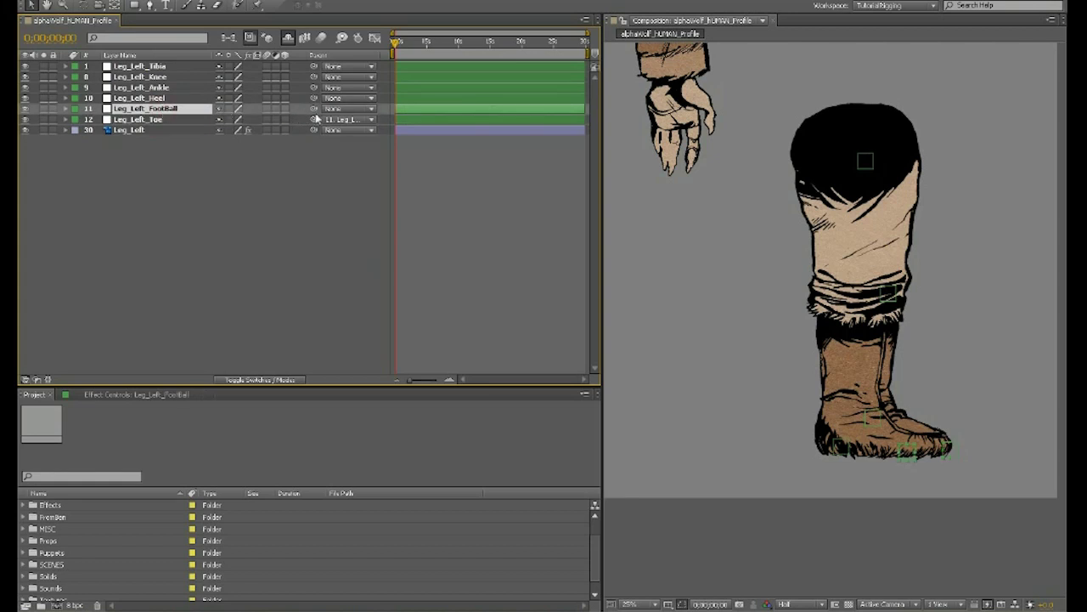
pyautogui.moveTo(313, 109); pyautogui.dragTo(148, 99)
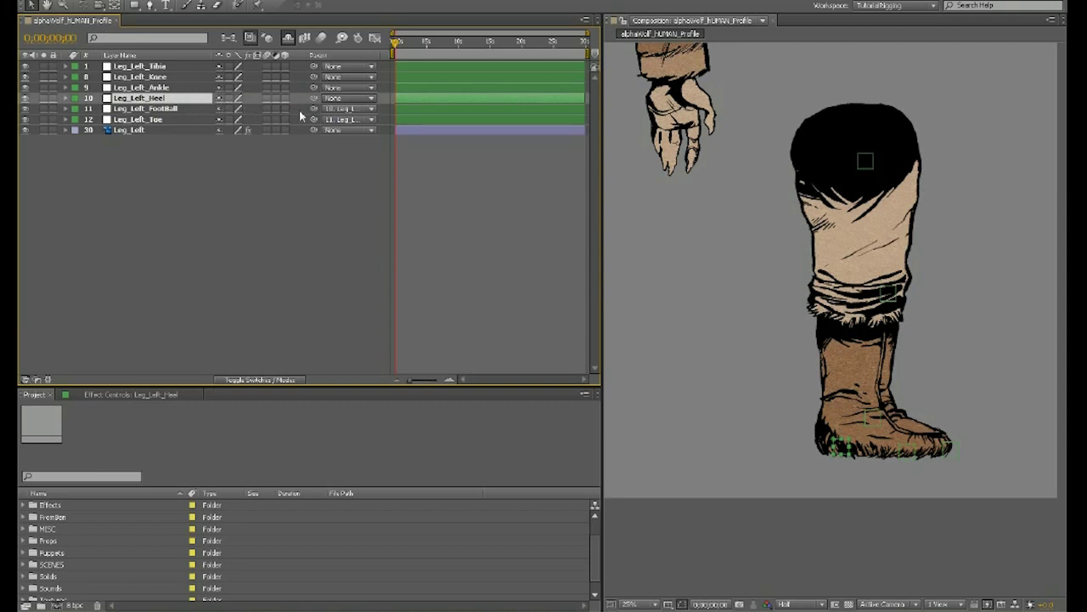
pyautogui.moveTo(313, 99); pyautogui.dragTo(144, 89)
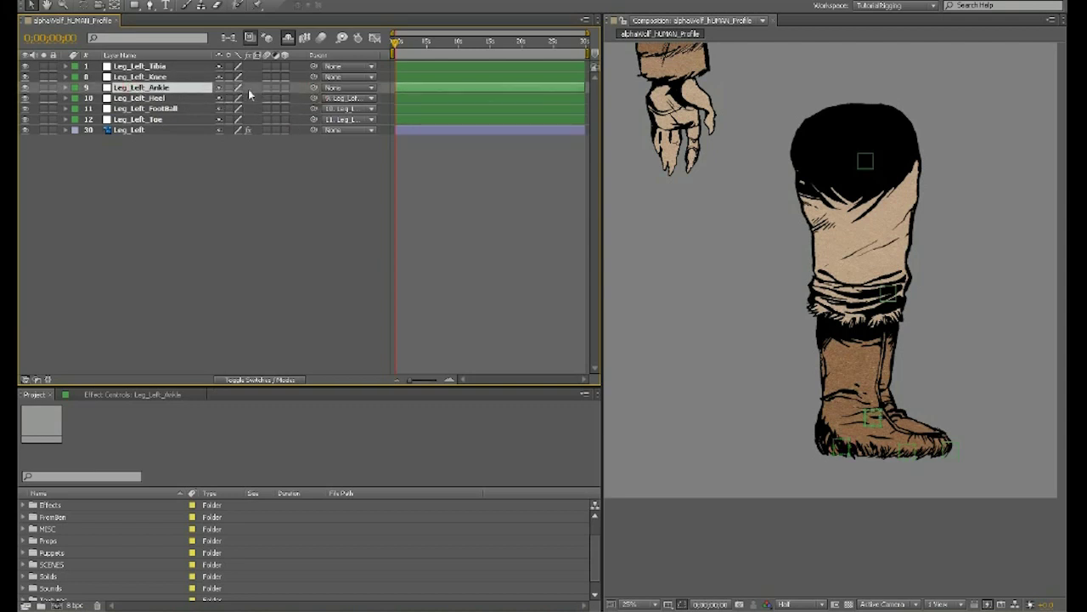
pyautogui.moveTo(313, 87); pyautogui.dragTo(161, 81)
pyautogui.click(162, 80)
pyautogui.moveTo(313, 76); pyautogui.dragTo(136, 68)
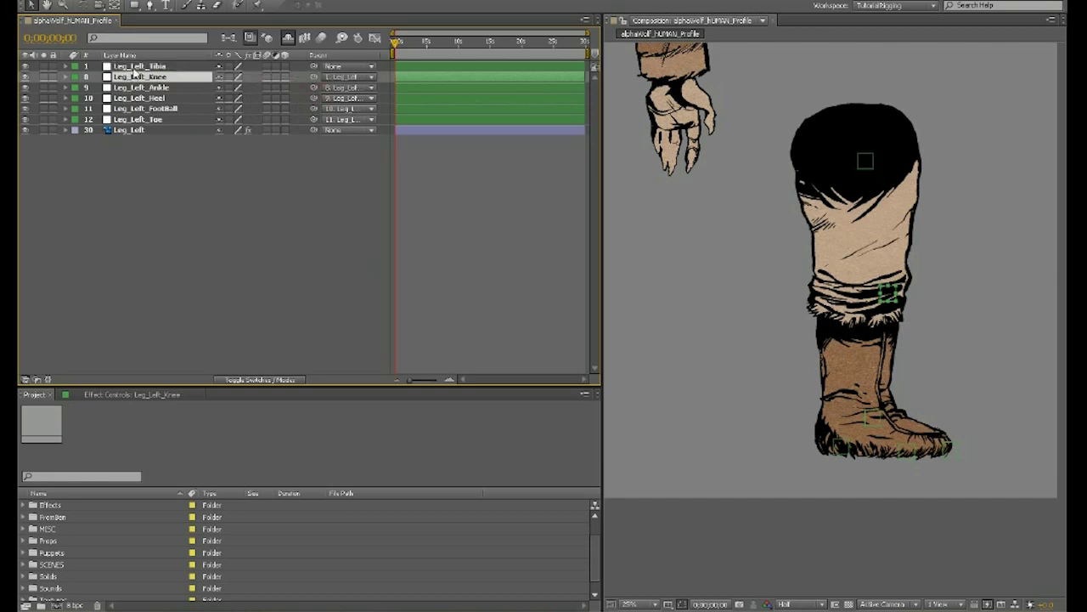
# Test the parented chain by rotating the Leg_Left_Tibia null so the whole leg swings backward, and undo the rotation.
pyautogui.click(136, 66)
pyautogui.press('r')
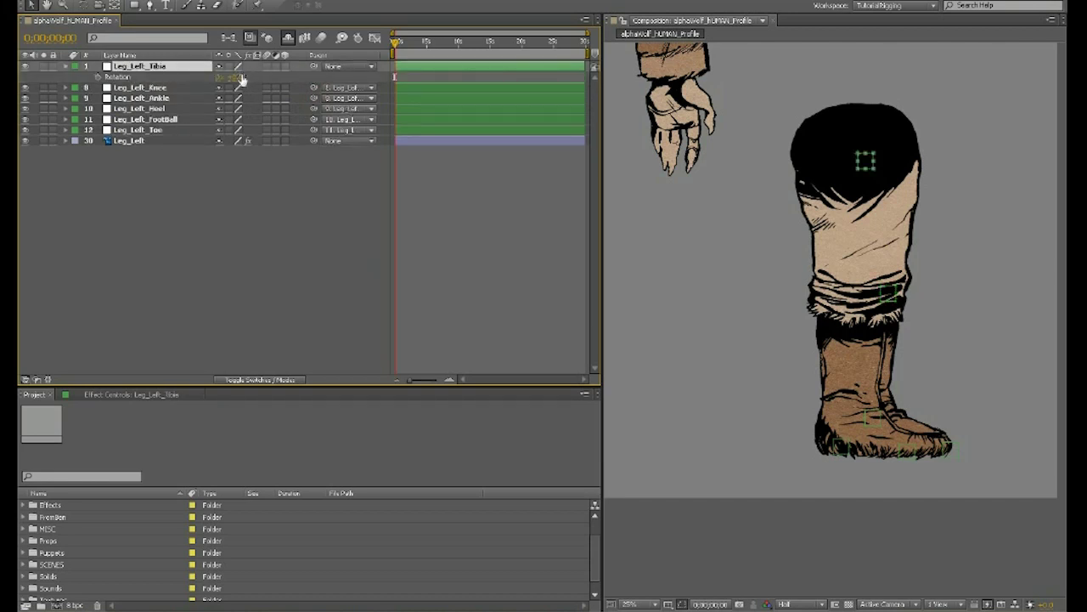
pyautogui.moveTo(242, 78); pyautogui.dragTo(268, 73)
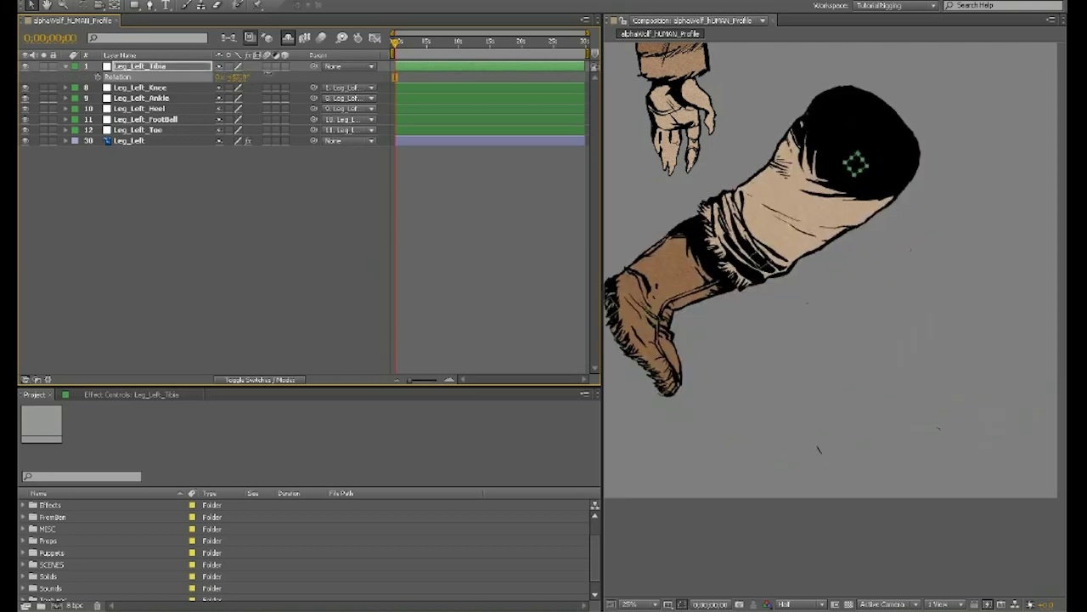
pyautogui.hotkey('ctrl', 'z')
# Test the Leg_Left_Knee null's rotation by bending the lower leg backward, and undo the change.
pyautogui.click(157, 89)
pyautogui.press('r')
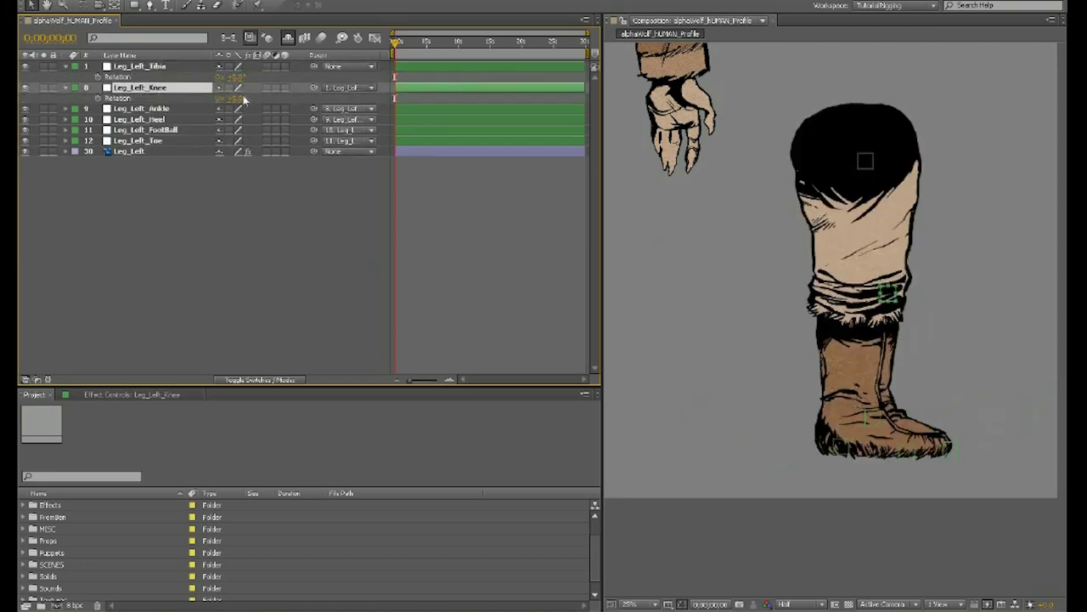
pyautogui.moveTo(249, 97); pyautogui.dragTo(287, 89)
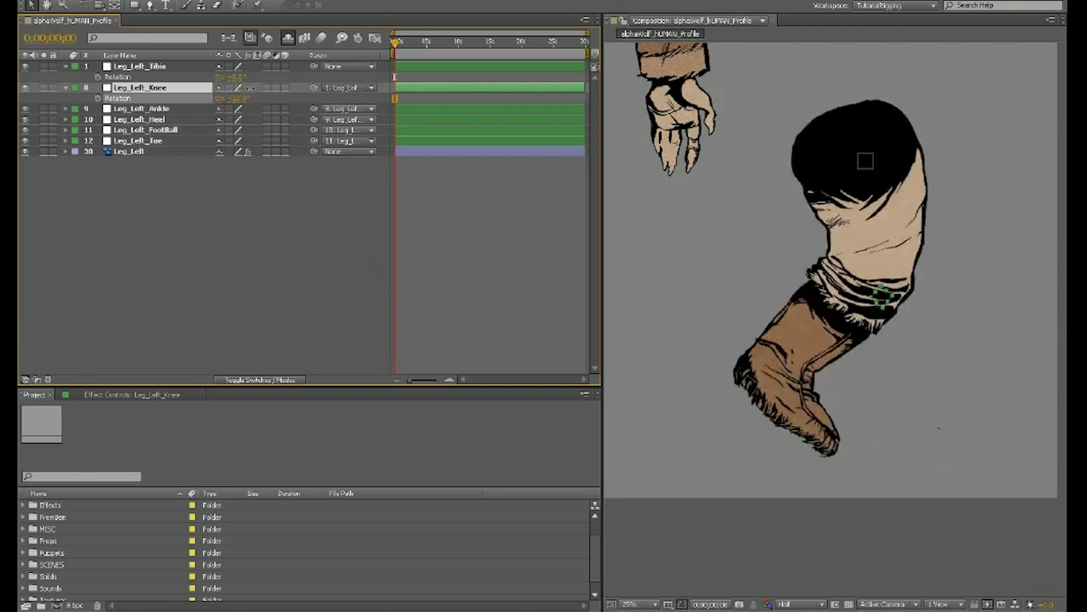
pyautogui.hotkey('ctrl', 'z')
# Test the Leg_Left_Ankle null with a slight negative rotation of the foot, and undo it.
pyautogui.click(165, 110)
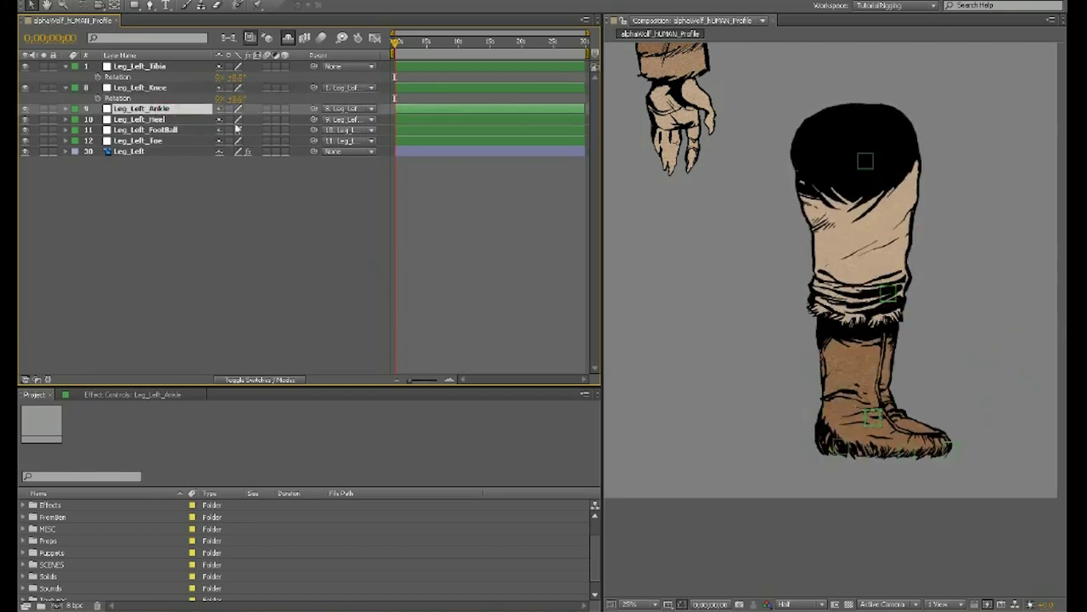
pyautogui.press('r')
pyautogui.moveTo(239, 123)
pyautogui.mouseDown()
pyautogui.moveTo(257, 120)
pyautogui.moveTo(229, 119)
pyautogui.mouseUp()
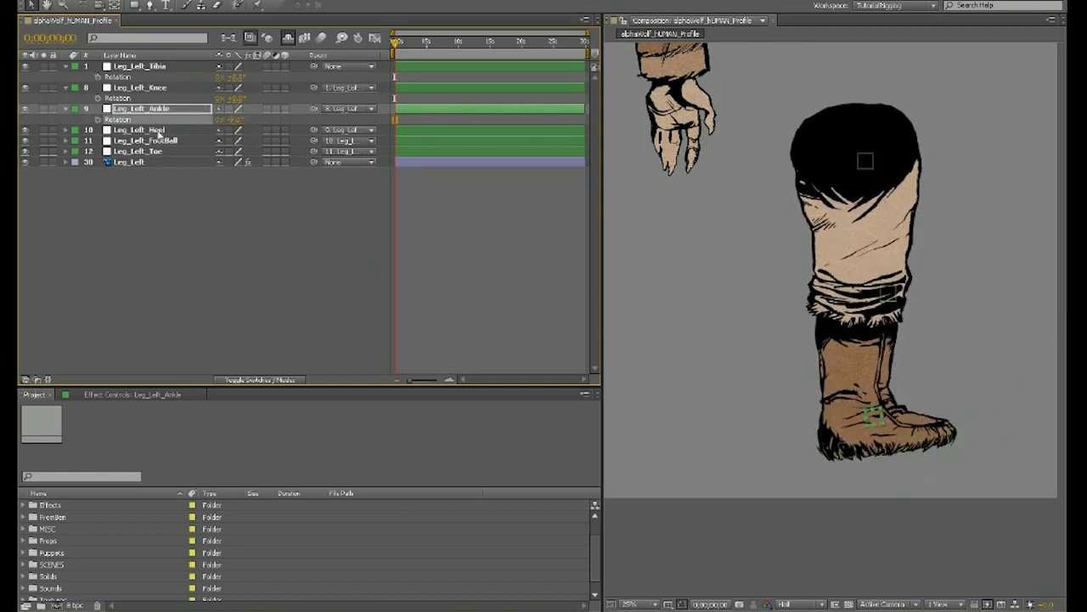
pyautogui.hotkey('ctrl', 'z')
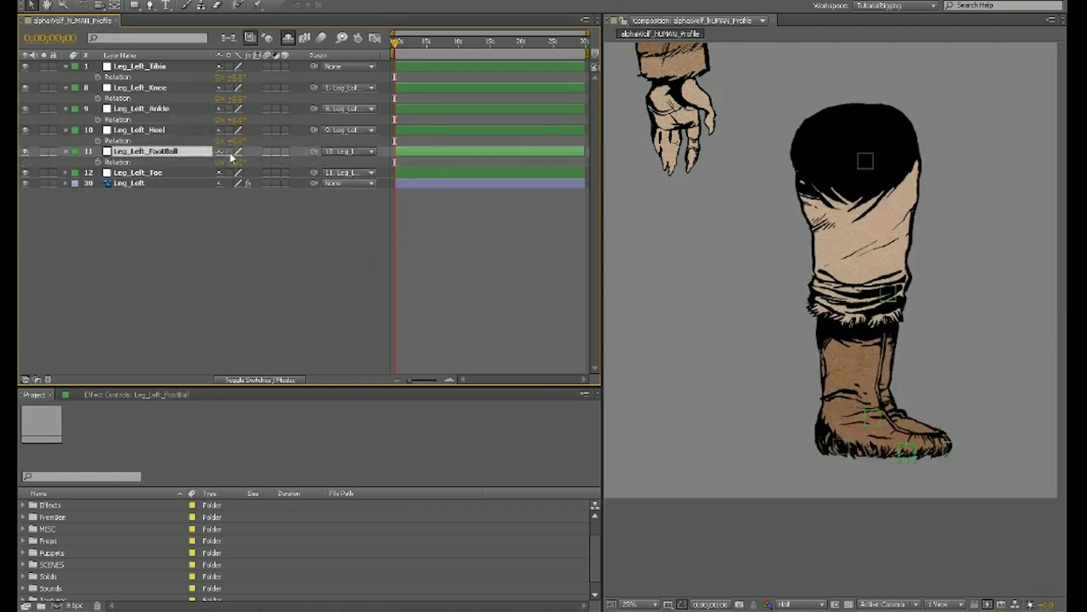
# Test rotating the Leg_Left_FootBall null to curl the toes upward and the Leg_Left_Knee null to bend the boot backward, undoing both rotations.
pyautogui.moveTo(231, 157); pyautogui.dragTo(190, 151)
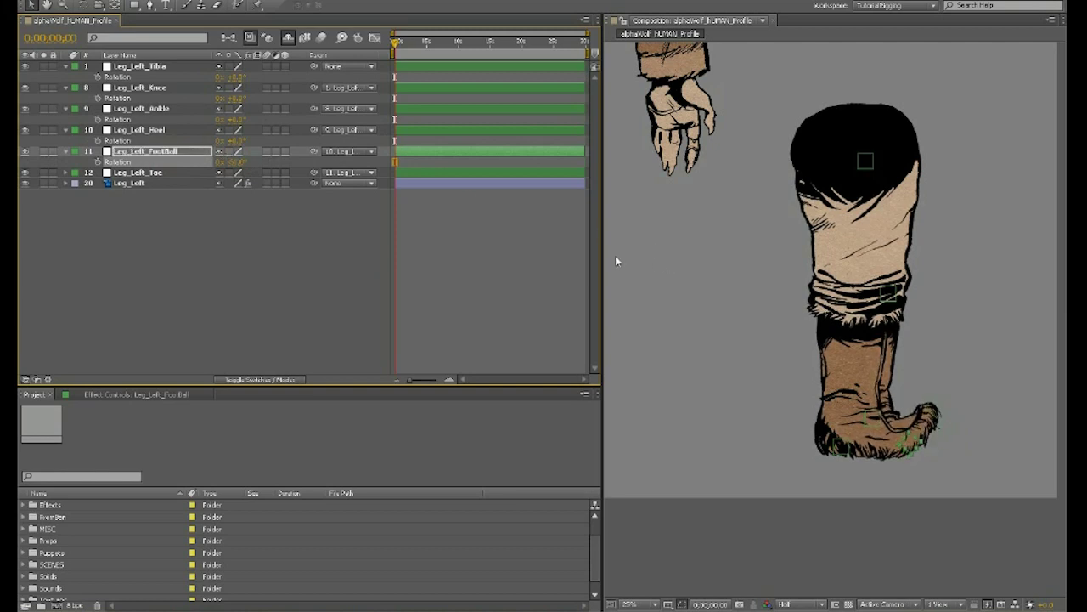
pyautogui.scroll(2, 1008, 310)
pyautogui.press('space')
pyautogui.moveTo(908, 304); pyautogui.dragTo(814, 250)
pyautogui.hotkey('ctrl', 'z')
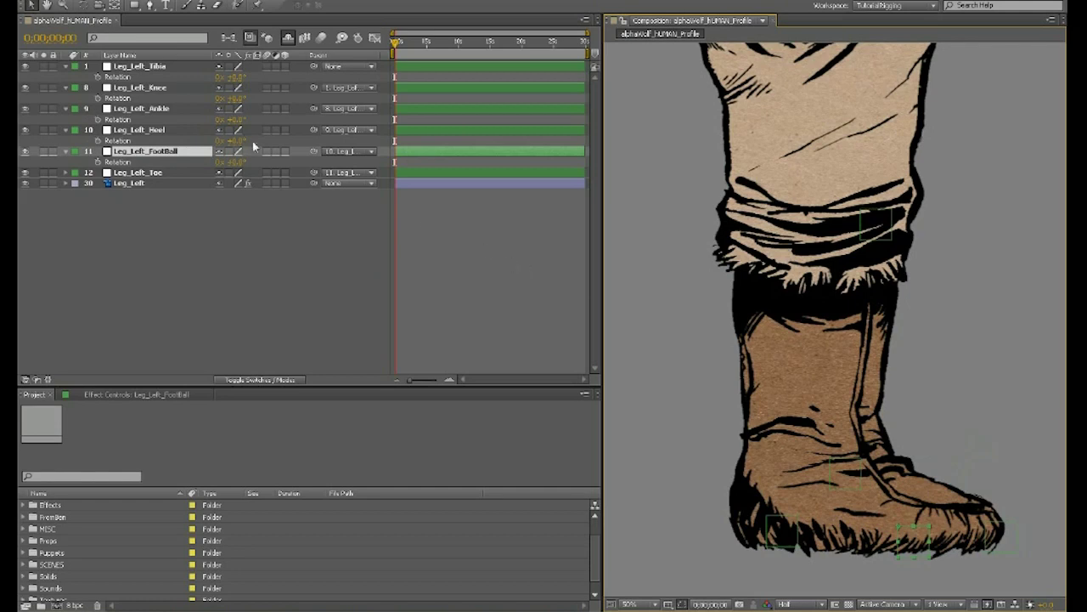
pyautogui.moveTo(233, 99)
pyautogui.mouseDown()
pyautogui.moveTo(254, 100)
pyautogui.moveTo(232, 100)
pyautogui.mouseUp()
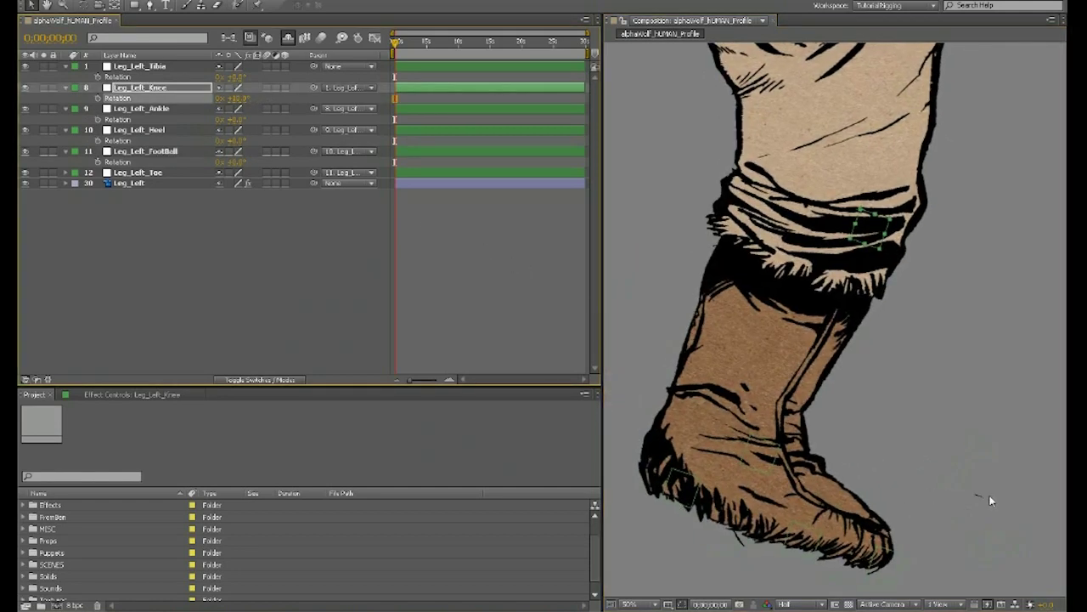
pyautogui.hotkey('ctrl', 'z')
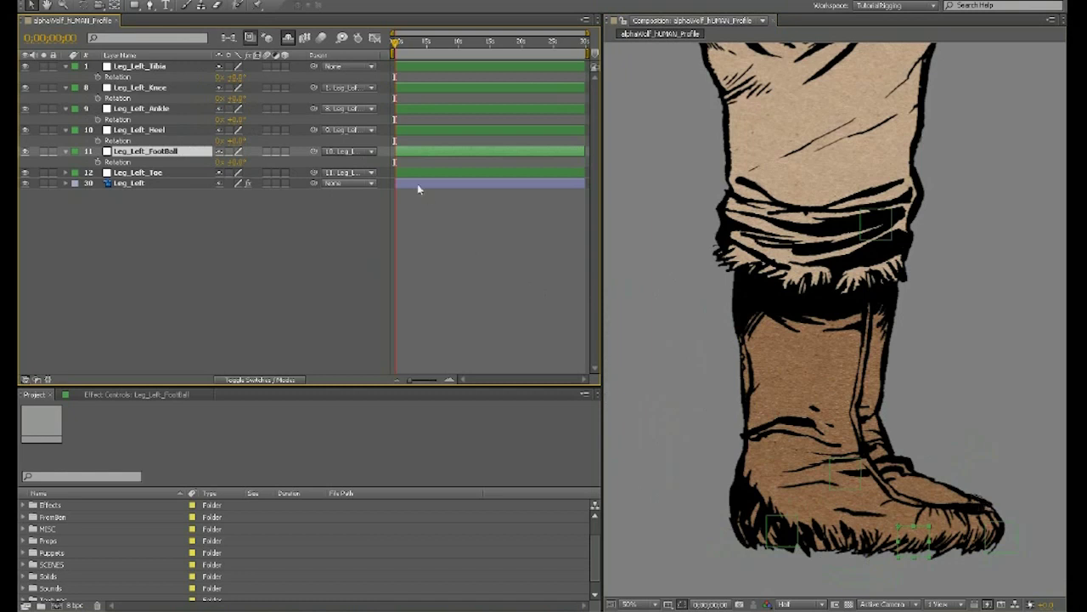
# Reveal the Leg_Left layer's Puppet effect properties and expressions, and turn on the On Transparent option.
pyautogui.click(143, 180)
pyautogui.press('e')
pyautogui.press('e')
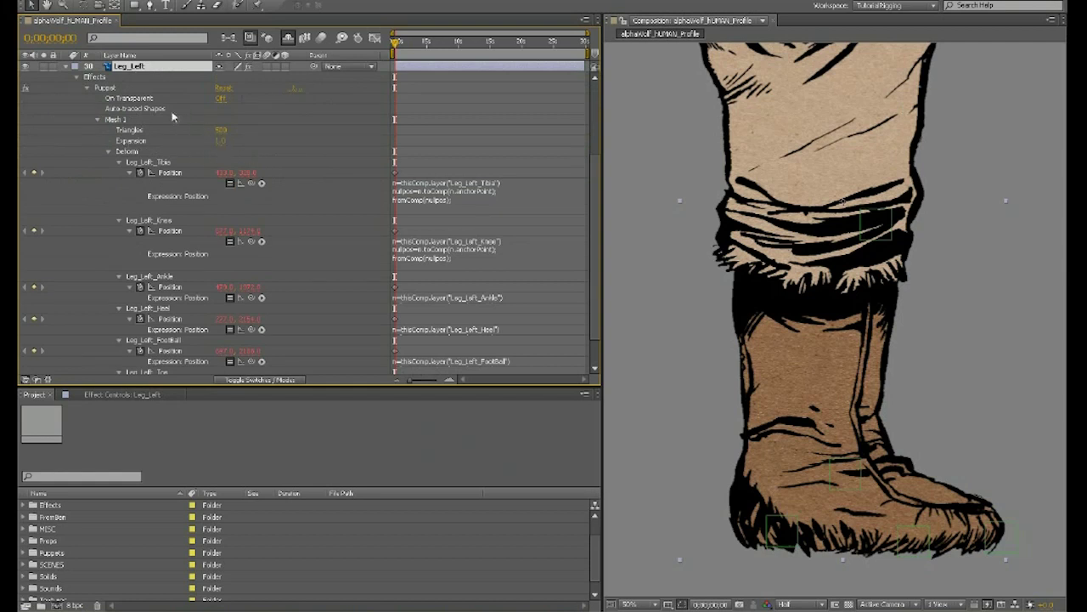
pyautogui.click(219, 99)
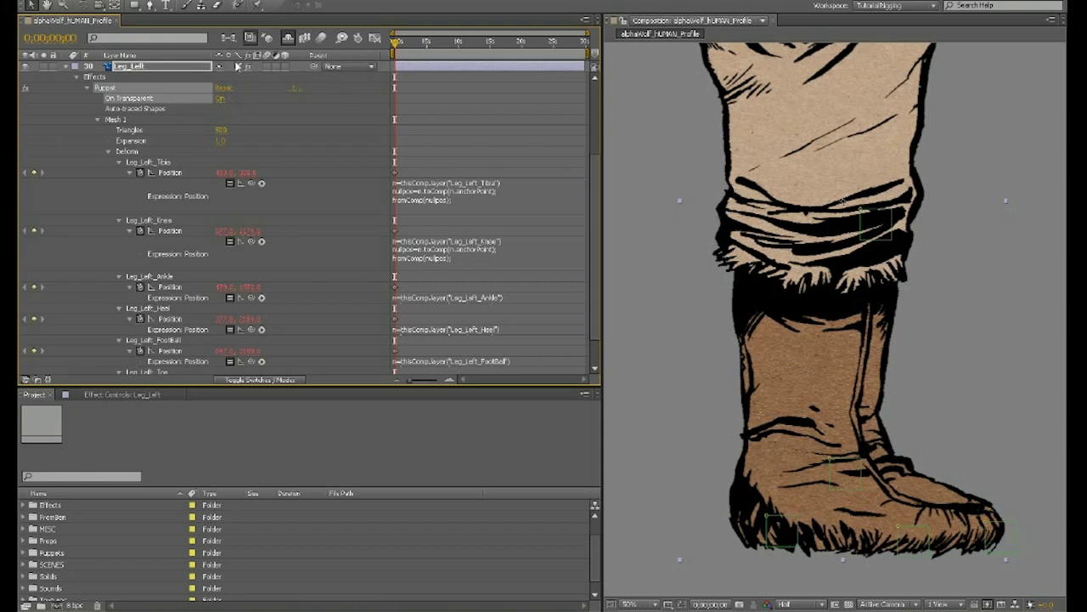
# Display the Puppet mesh of Leg_Left and examine how its triangles cover the trouser cuff, the outline edges and the boot.
pyautogui.click(114, 121)
pyautogui.click(257, 6)
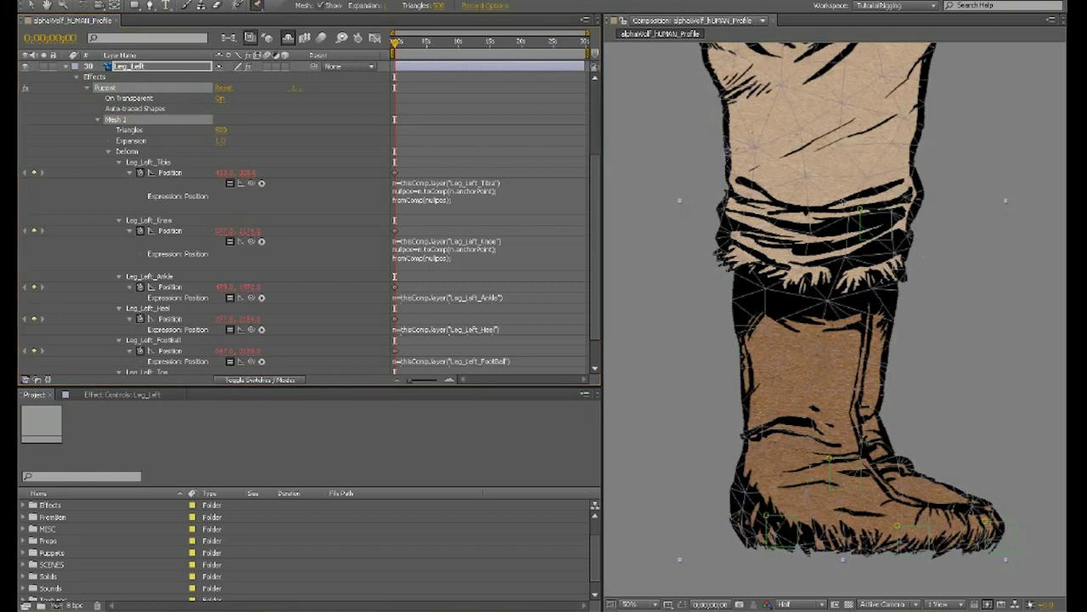
pyautogui.scroll(1, 732, 216)
pyautogui.press('space')
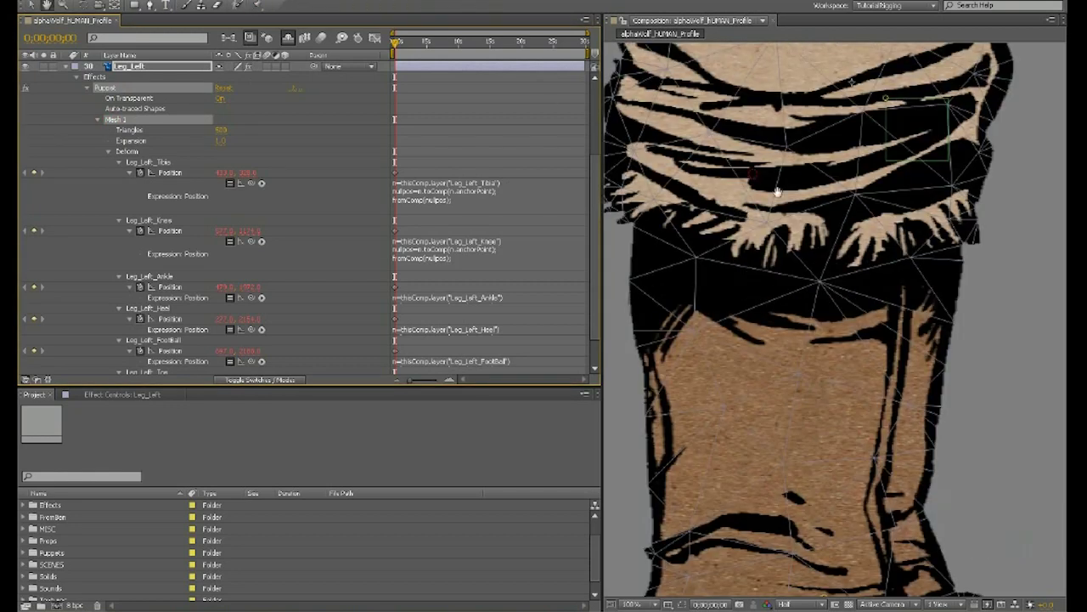
pyautogui.moveTo(751, 174); pyautogui.dragTo(887, 301)
pyautogui.press('space')
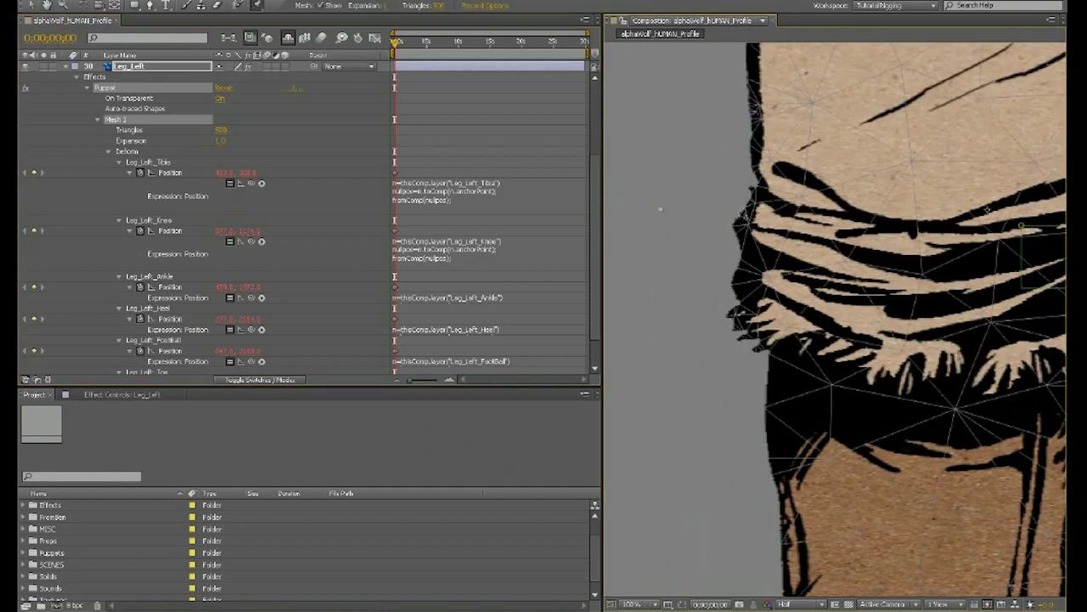
pyautogui.press('space')
pyautogui.moveTo(971, 350); pyautogui.dragTo(777, 387)
pyautogui.moveTo(757, 329); pyautogui.dragTo(947, 285)
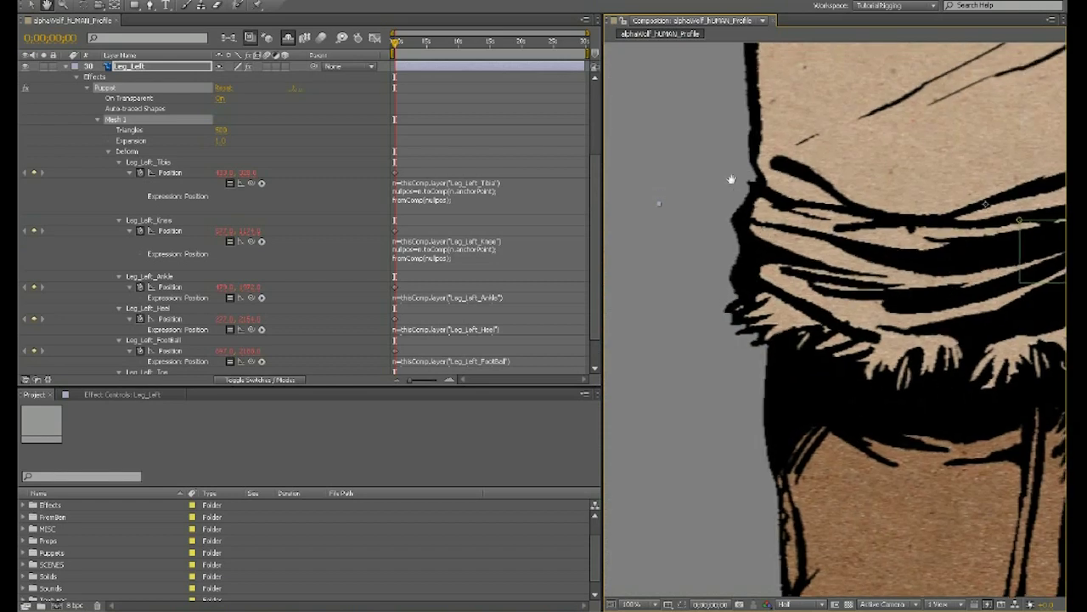
pyautogui.scroll(-2, 824, 255)
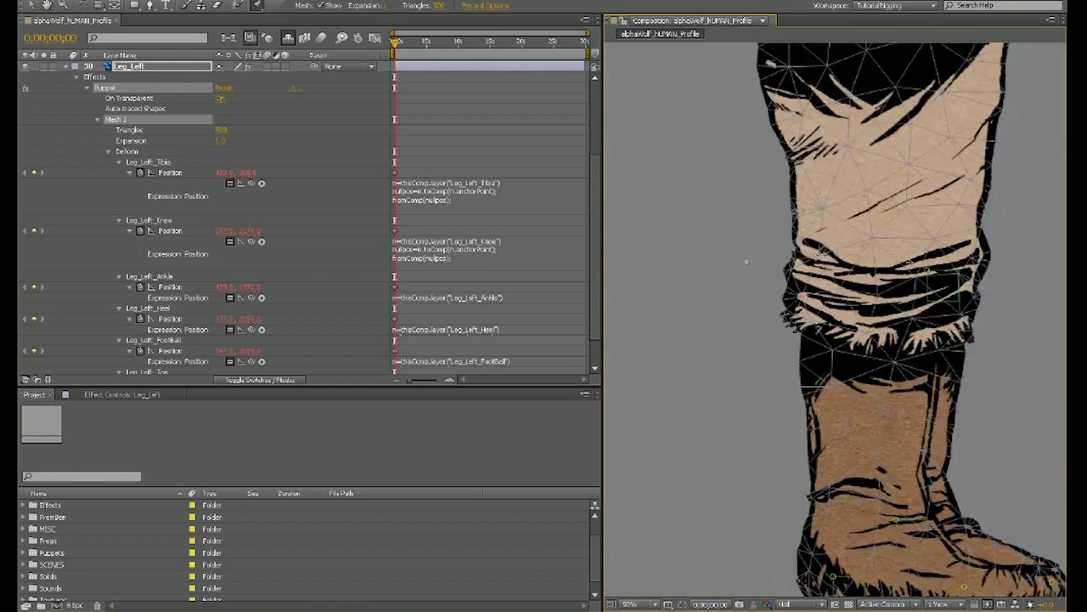
pyautogui.press('space')
pyautogui.moveTo(867, 251); pyautogui.dragTo(758, 243)
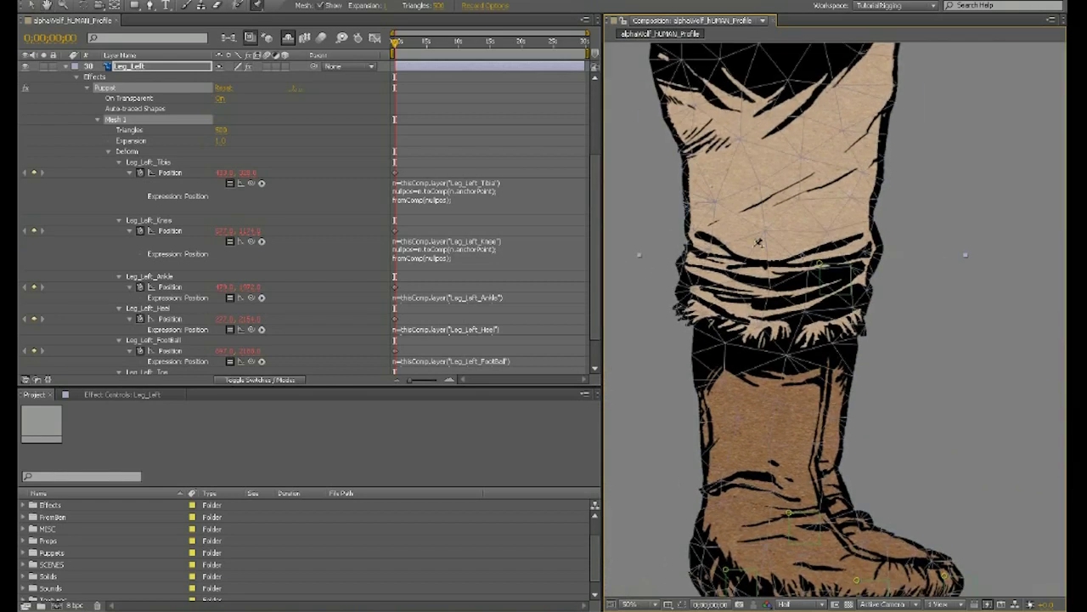